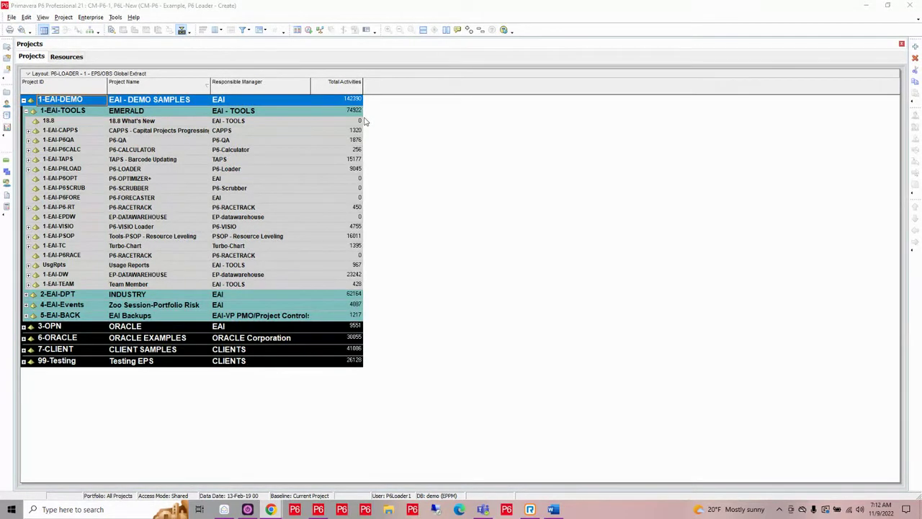
Open the Resources list and look through the resource entries around Project Manager, Sales Representative and Procurement.
click(66, 56)
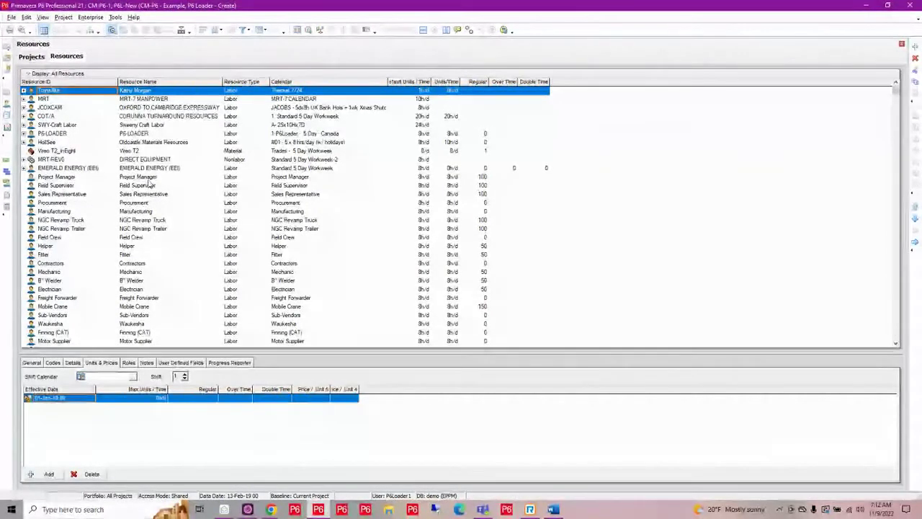
click(144, 176)
key(Down)
key(Down)
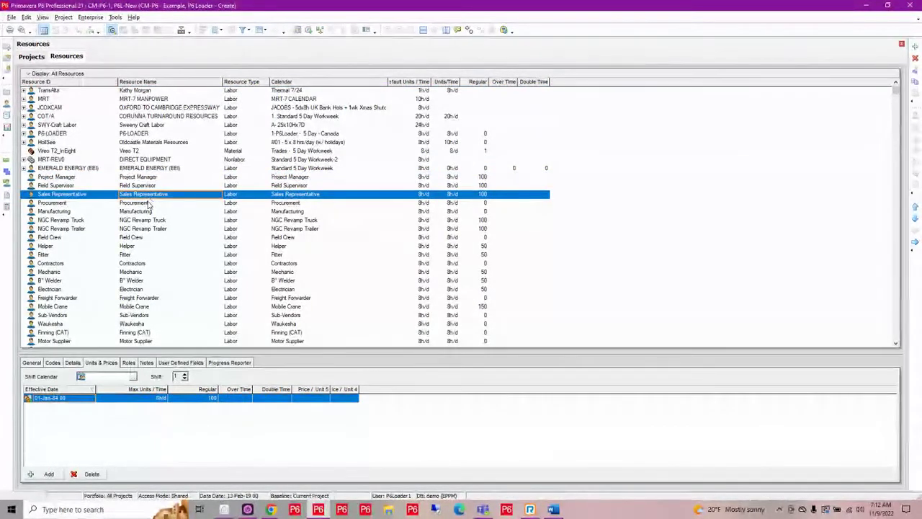
key(Down)
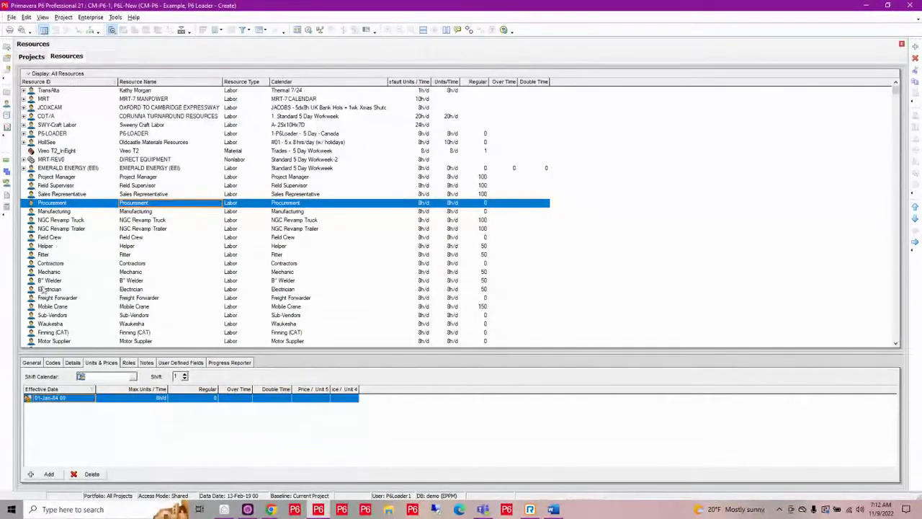
scroll(91, 239, down, 1)
scroll(90, 239, down, 3)
scroll(91, 239, up, 4)
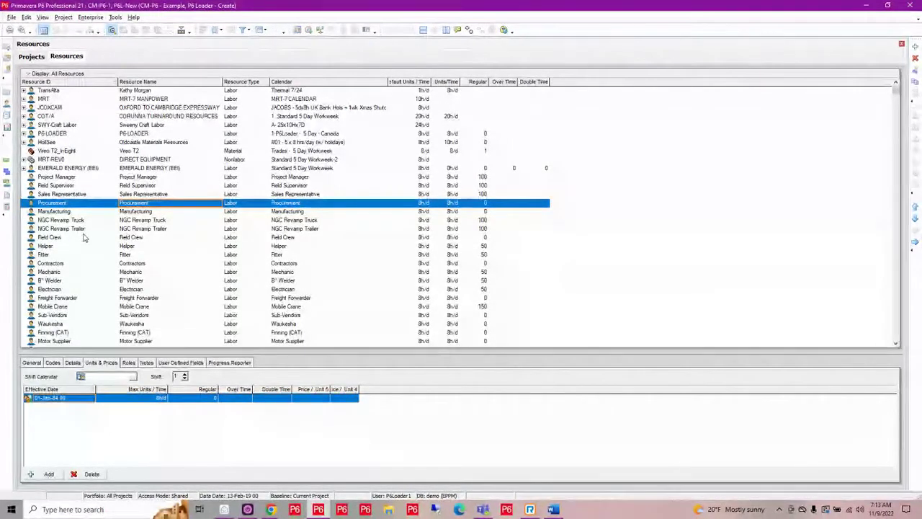
Open the enterprise calendars and examine the global list down to the CEI and CHP calendars.
click(94, 20)
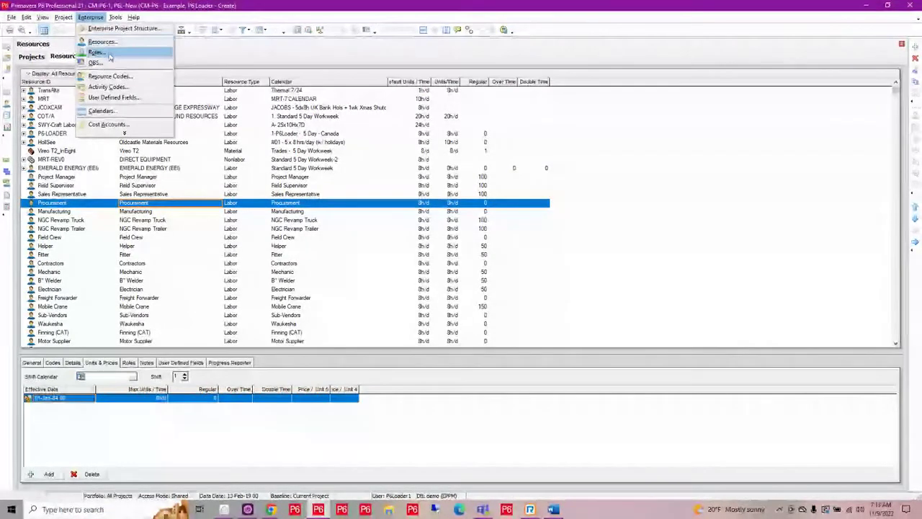
click(108, 112)
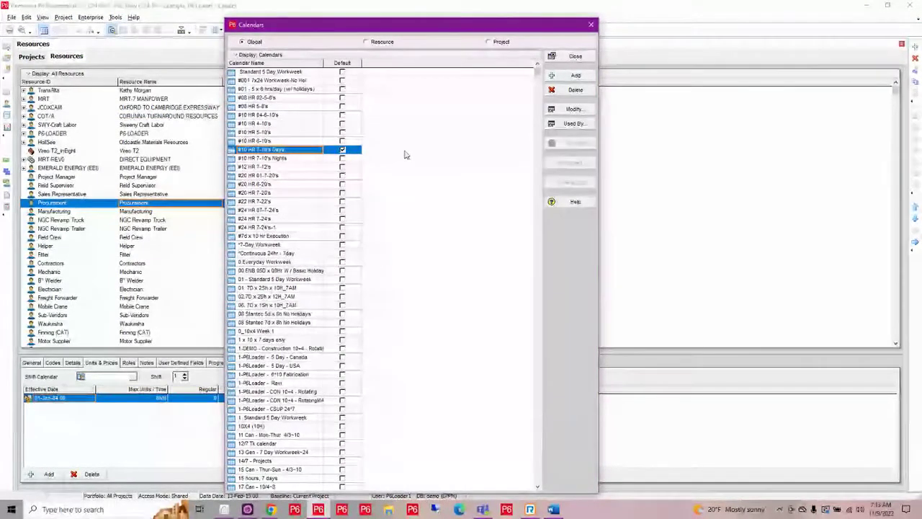
scroll(404, 154, down, 1)
scroll(405, 154, down, 4)
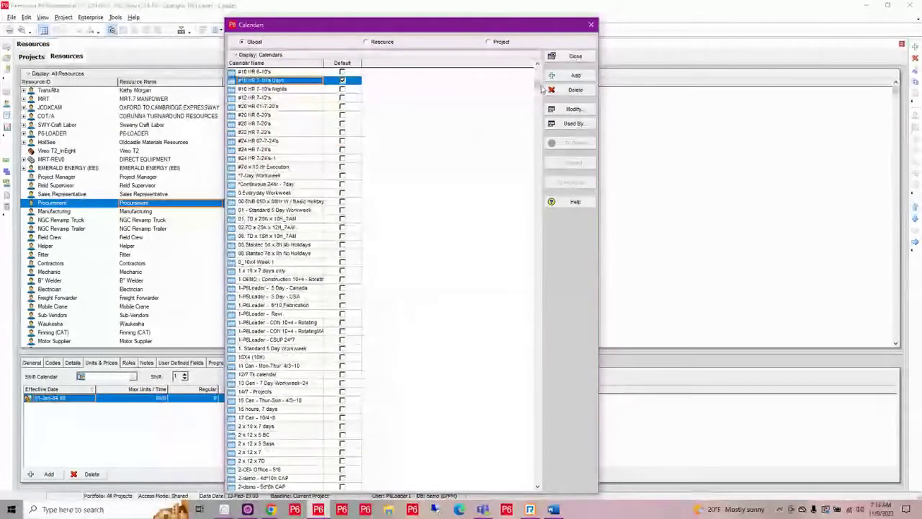
drag(536, 107, 536, 245)
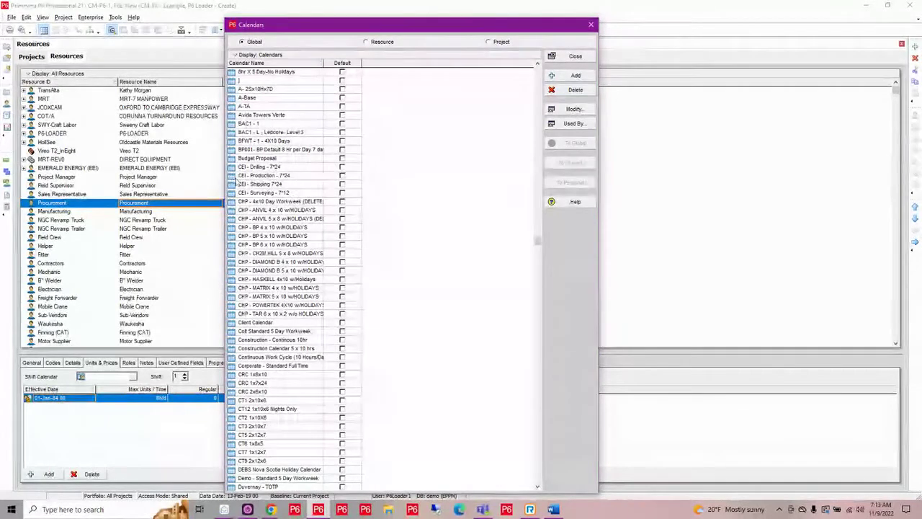
click(278, 176)
click(263, 193)
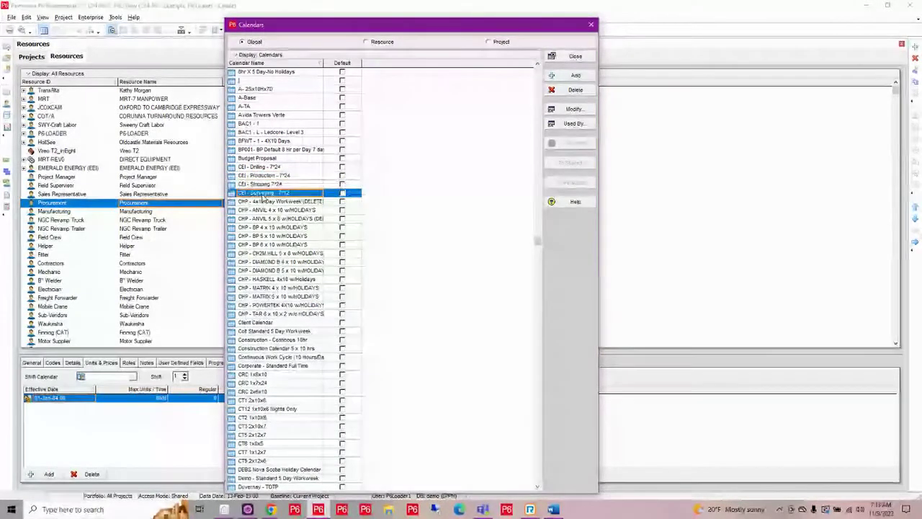
click(267, 202)
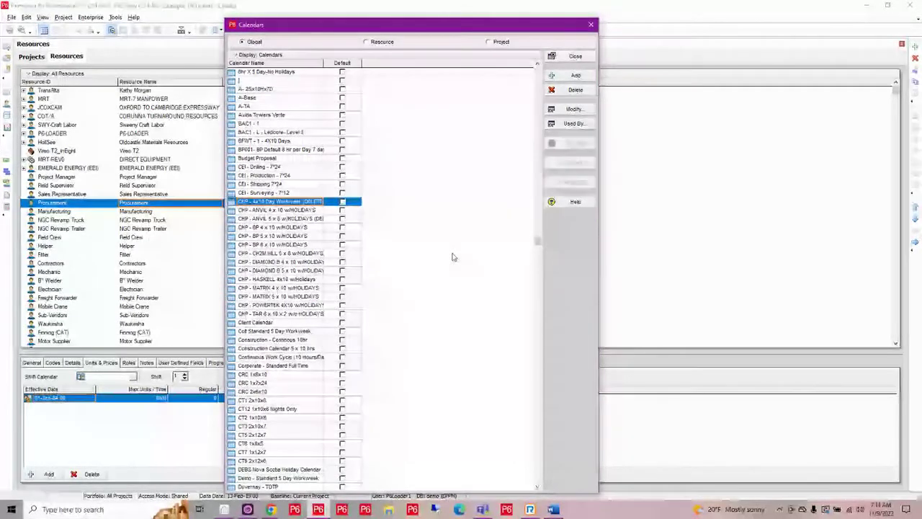
Look through the rest of the global calendars down to the Standard 5 Day Workweek entries and close the list.
scroll(452, 257, down, 1)
scroll(453, 256, down, 1)
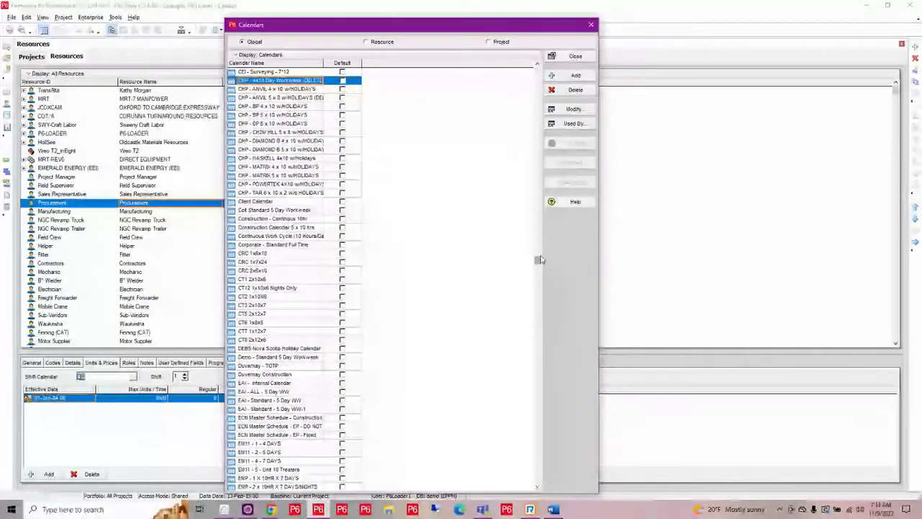
drag(539, 262, 540, 435)
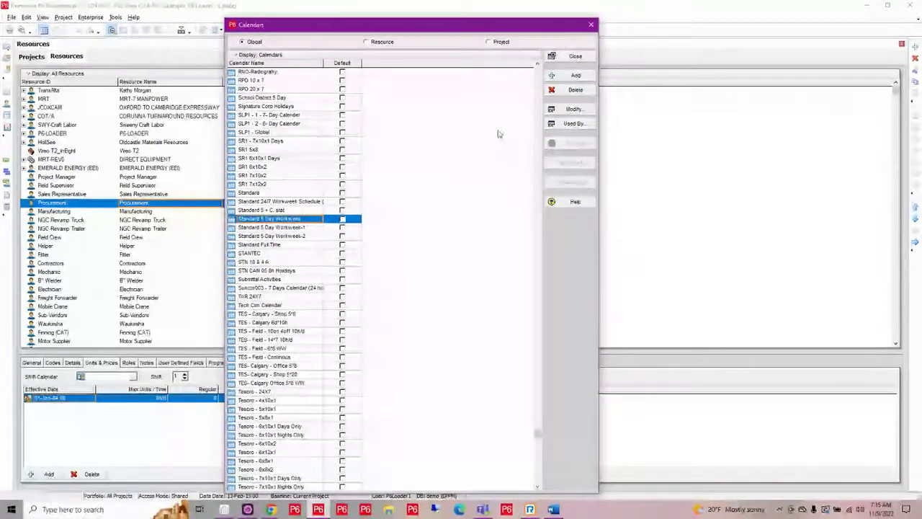
click(592, 25)
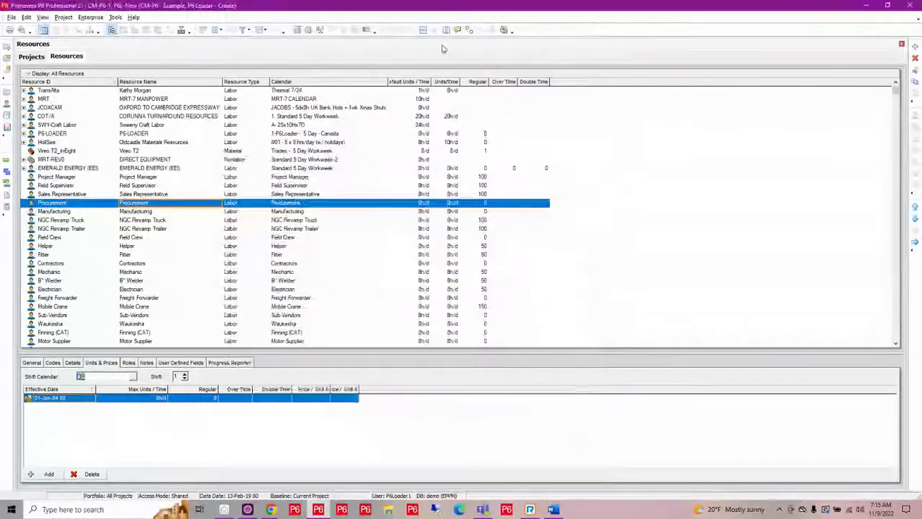
Open the global activity code definitions from the enterprise activity codes and enlarge the definitions window to show more entries.
click(92, 17)
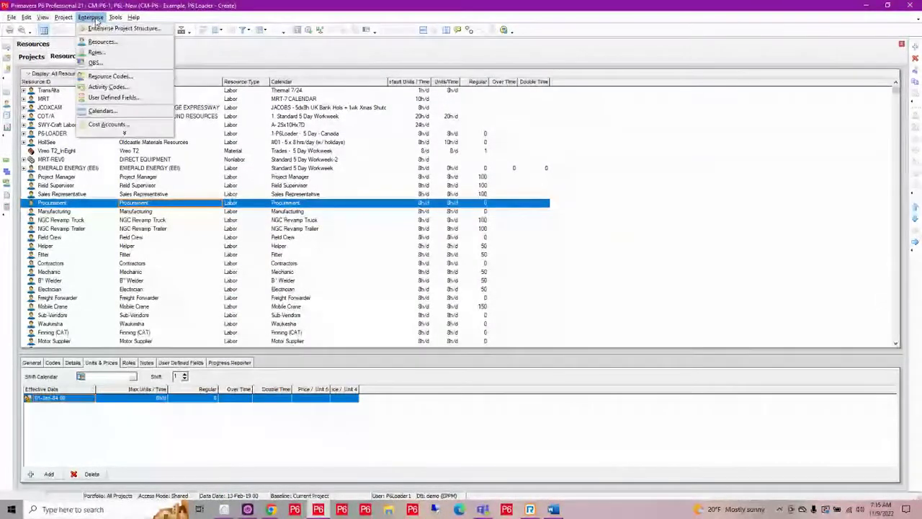
click(89, 87)
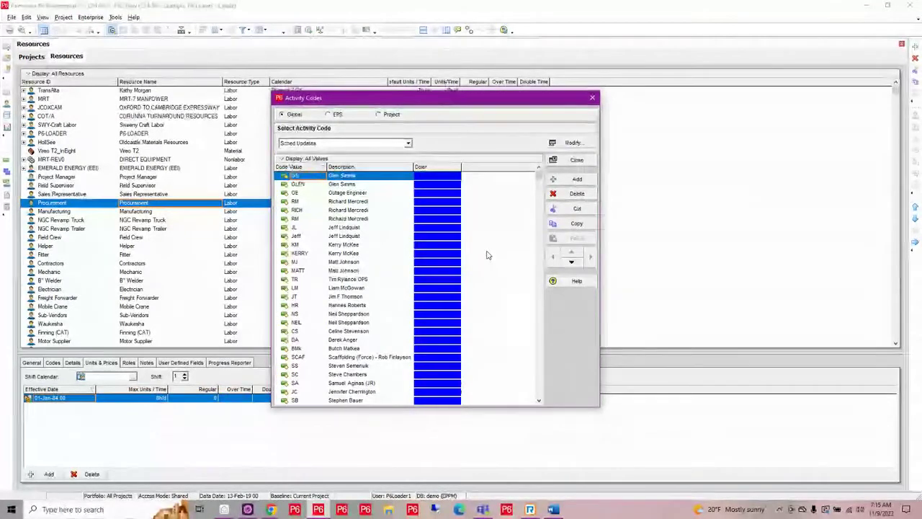
scroll(487, 255, down, 1)
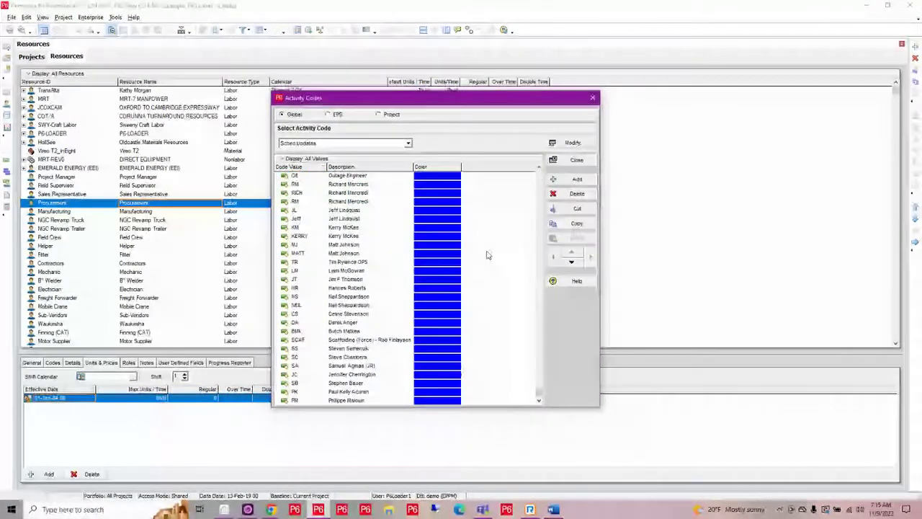
click(572, 143)
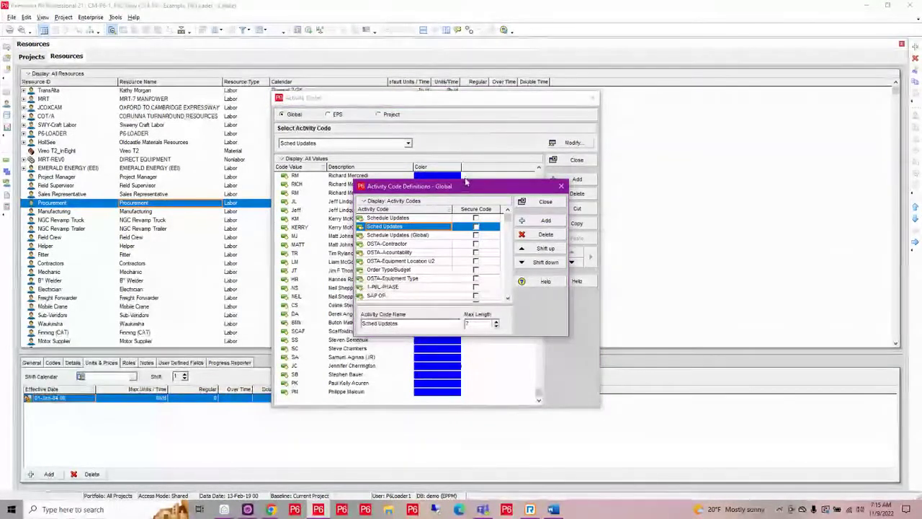
drag(468, 178, 468, 22)
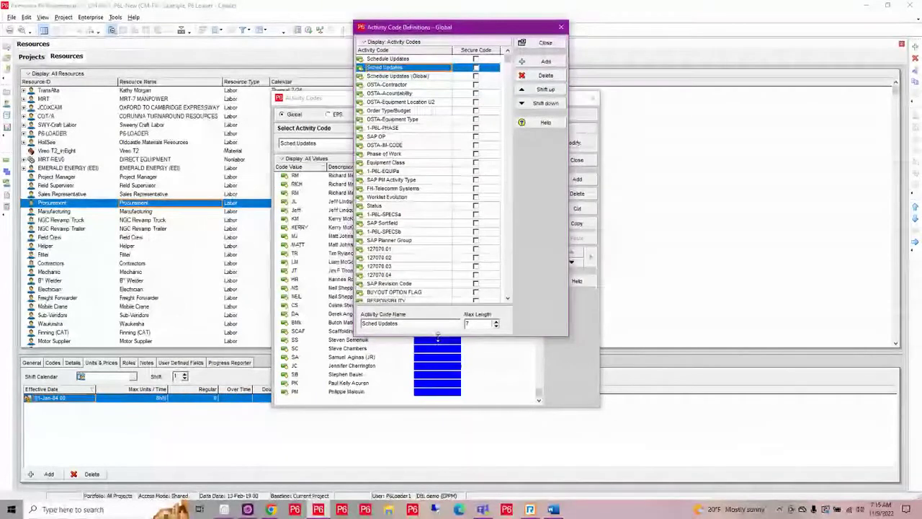
drag(421, 337, 425, 456)
Examine the global activity code definitions for clutter from other companies' imports and close both activity code windows.
scroll(394, 308, down, 5)
scroll(394, 308, down, 5)
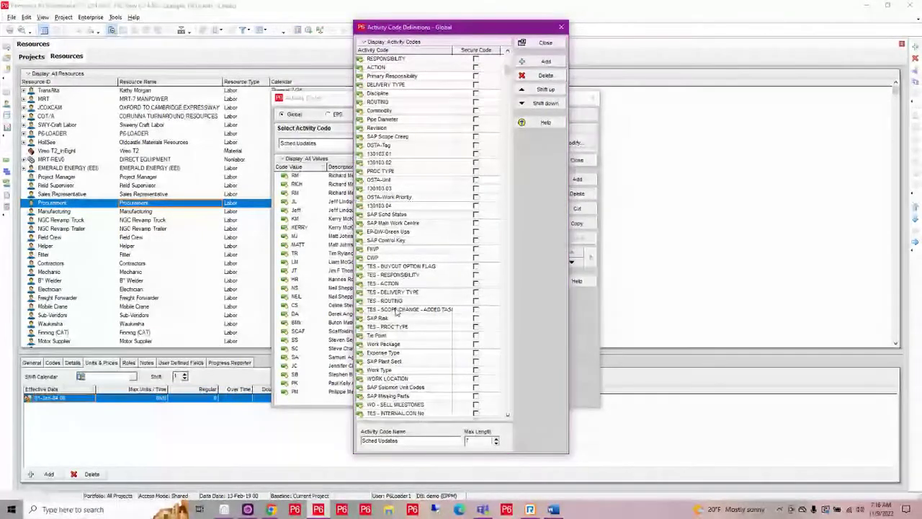
scroll(395, 306, down, 3)
scroll(396, 311, down, 3)
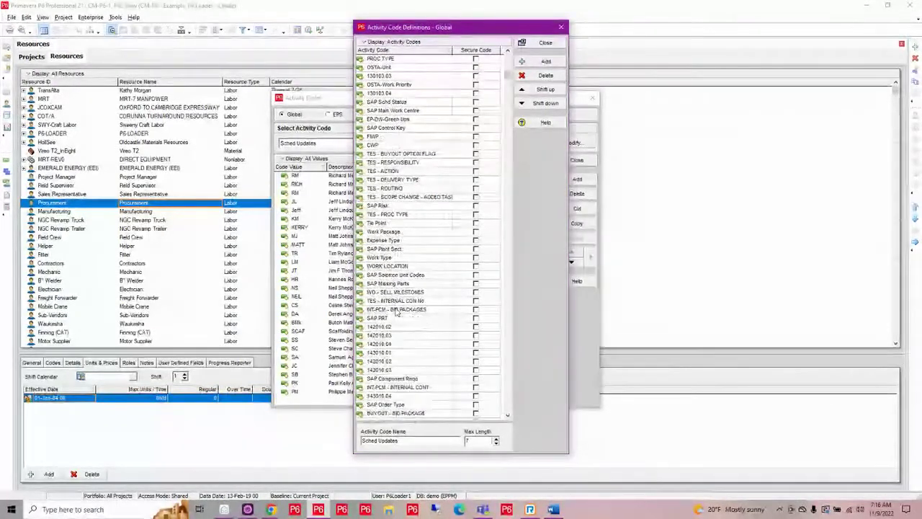
scroll(396, 311, down, 3)
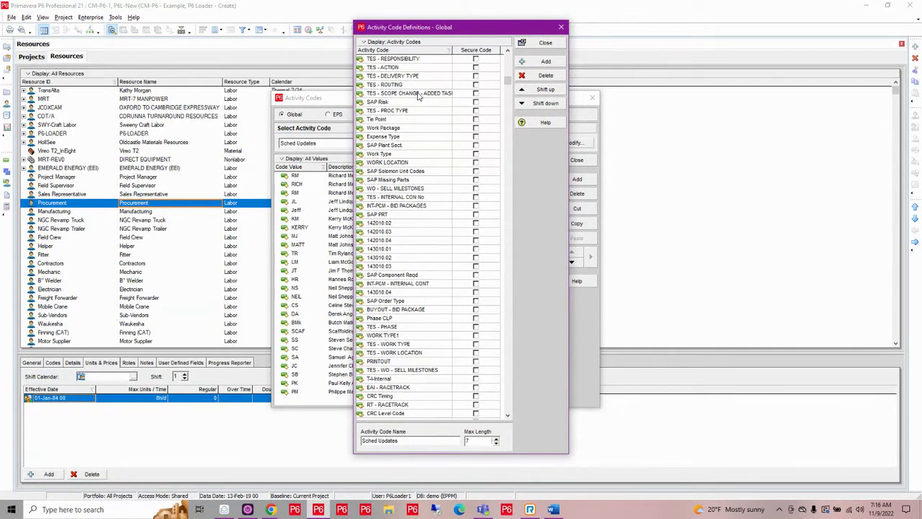
click(560, 28)
click(592, 98)
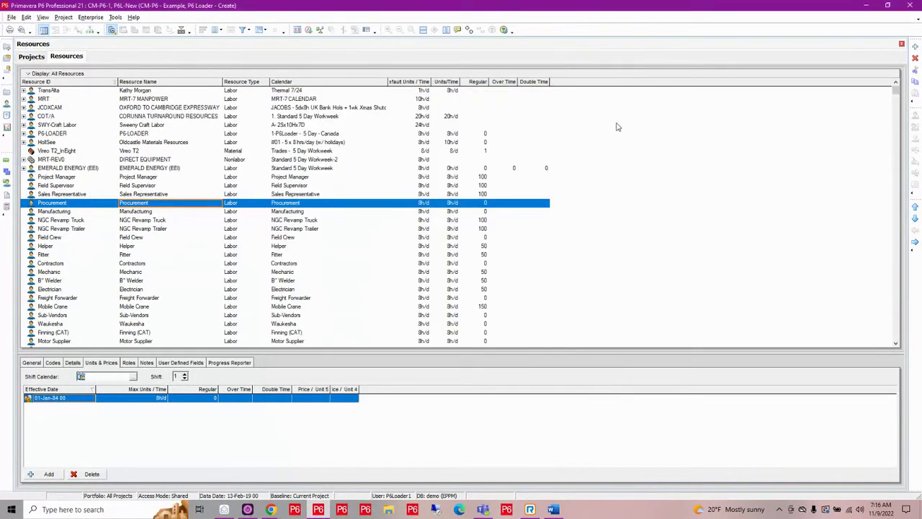
Exit P6, launch Emerald Test 20.12, connect with the login name and account password, and dismiss the chat notification.
click(908, 5)
click(448, 270)
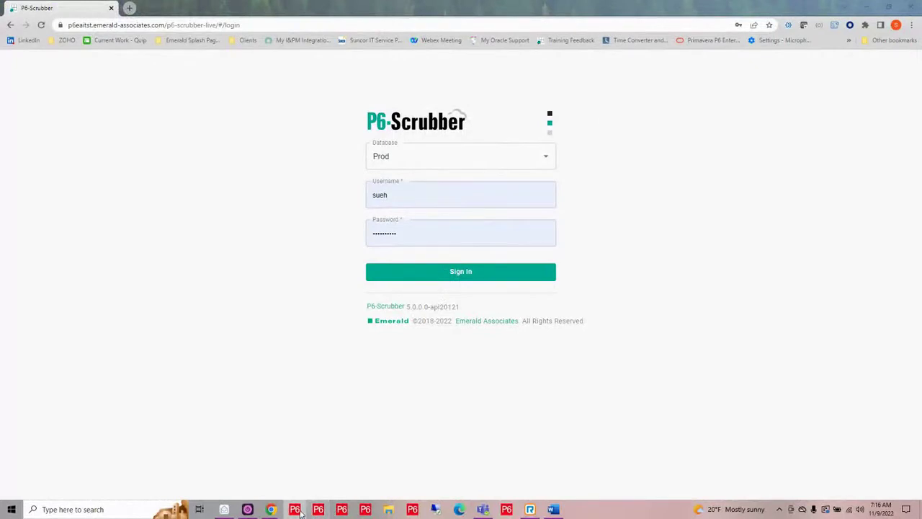
right_click(295, 510)
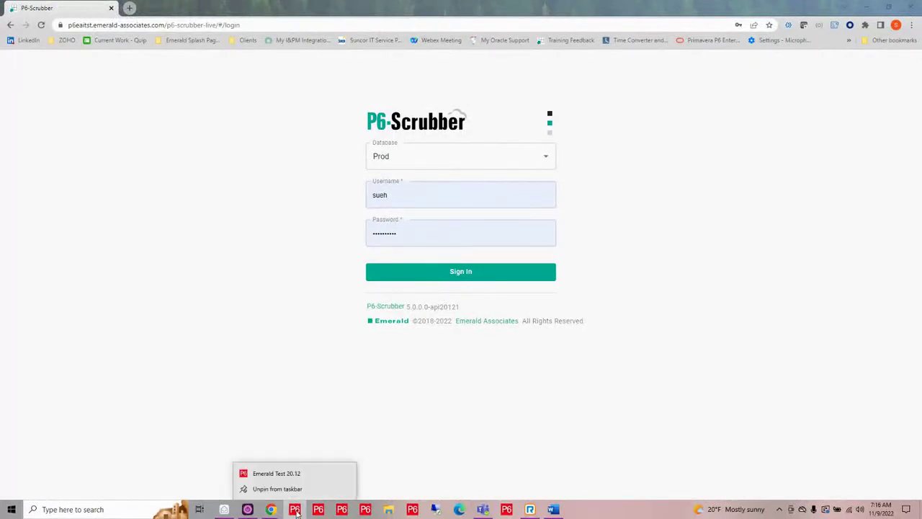
click(294, 478)
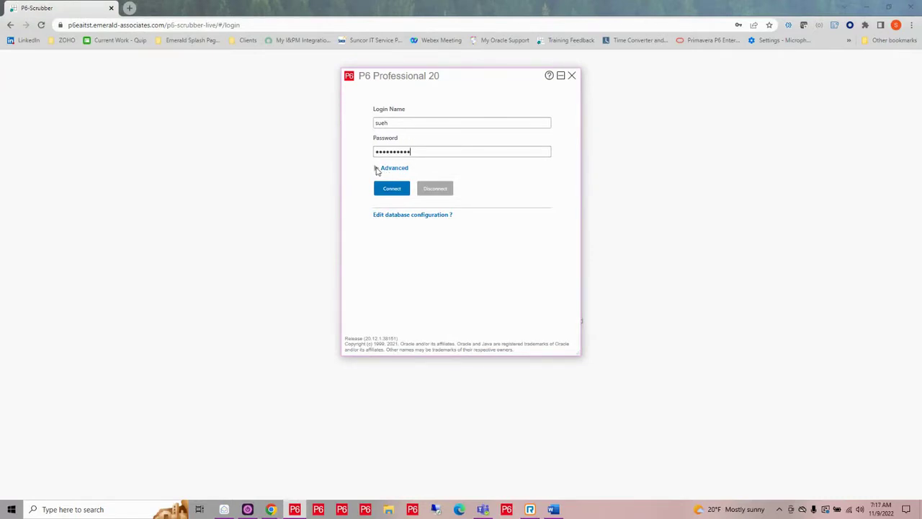
click(376, 169)
click(391, 256)
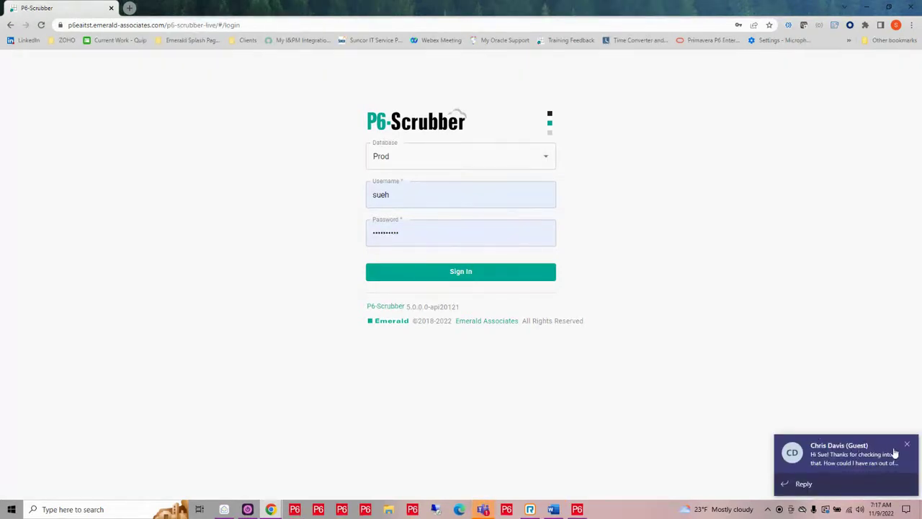
click(906, 444)
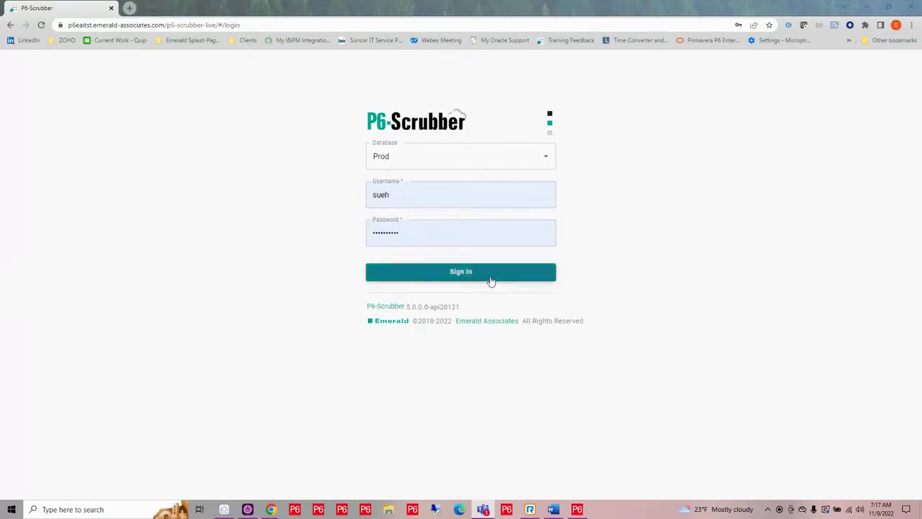
Sign in to P6-Scrubber on the Prod database and expand the Projects/WBS, Activities, Resources and Calendars definitions.
click(491, 280)
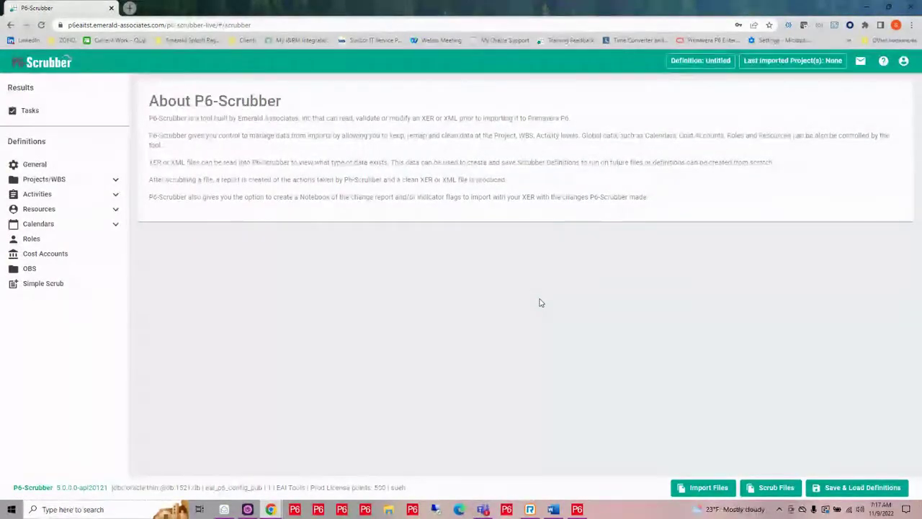
click(115, 181)
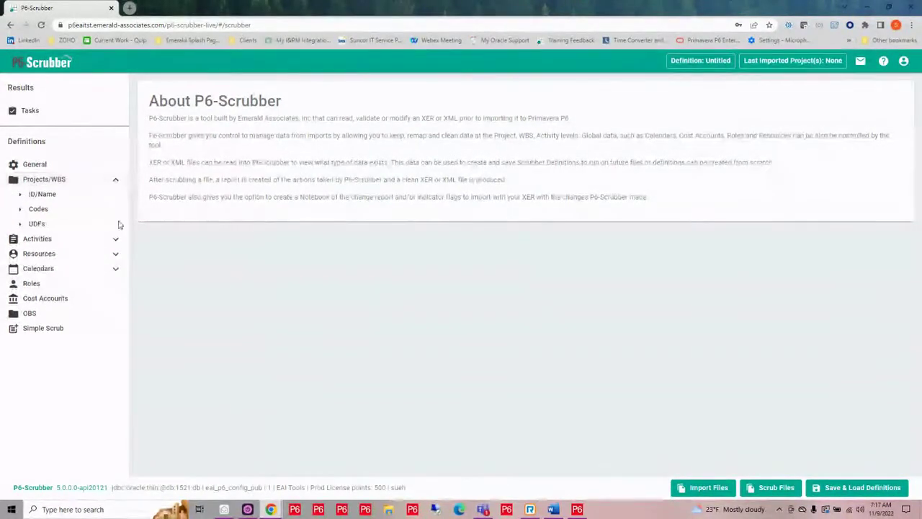
click(116, 241)
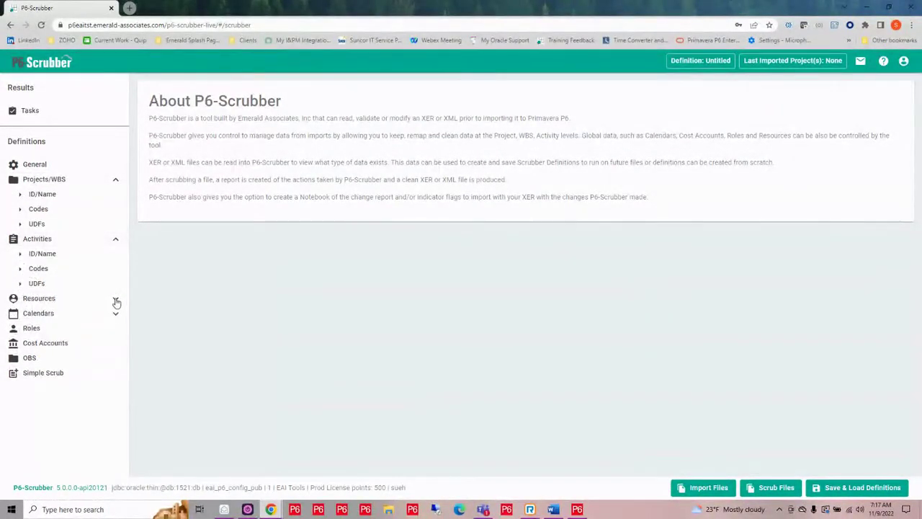
click(116, 302)
click(115, 374)
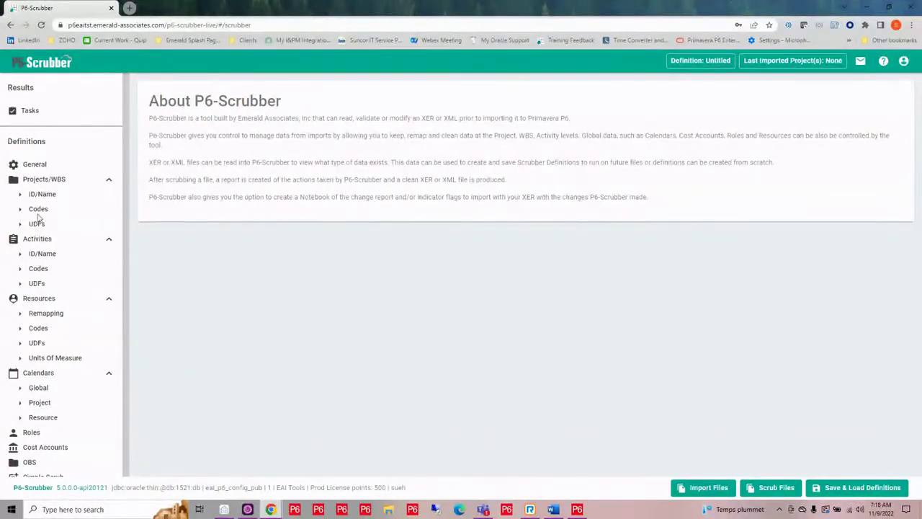
Enable code type validation for the activity codes and turn on Scrub Extra Code Types.
click(38, 269)
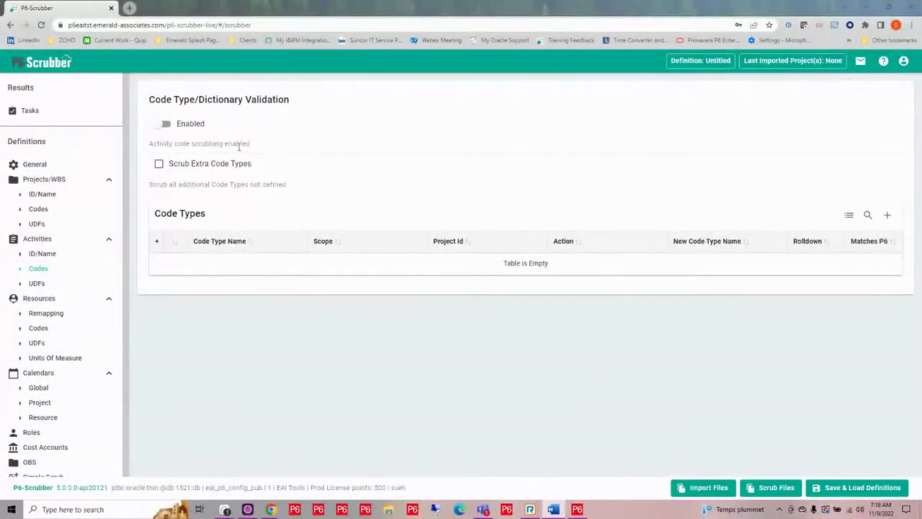
click(163, 125)
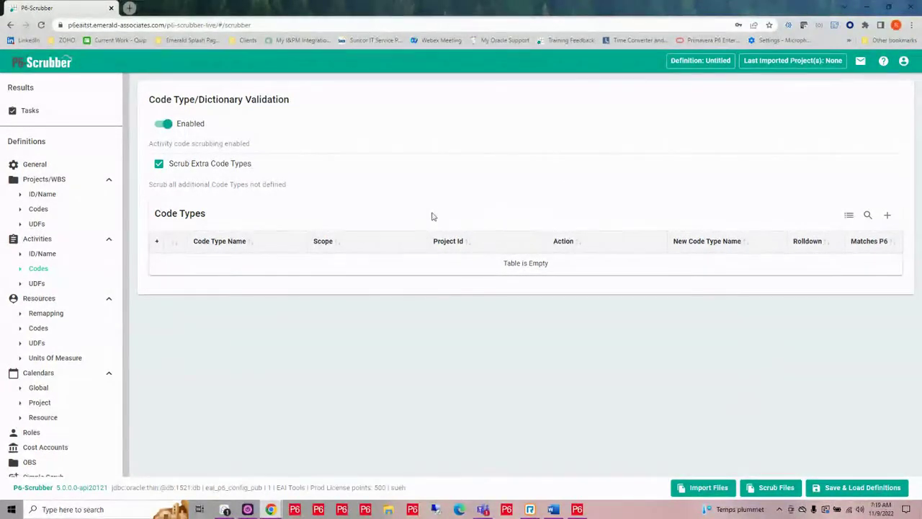
Add a code type named Vendor with Global scope and set its action to Keep.
click(887, 219)
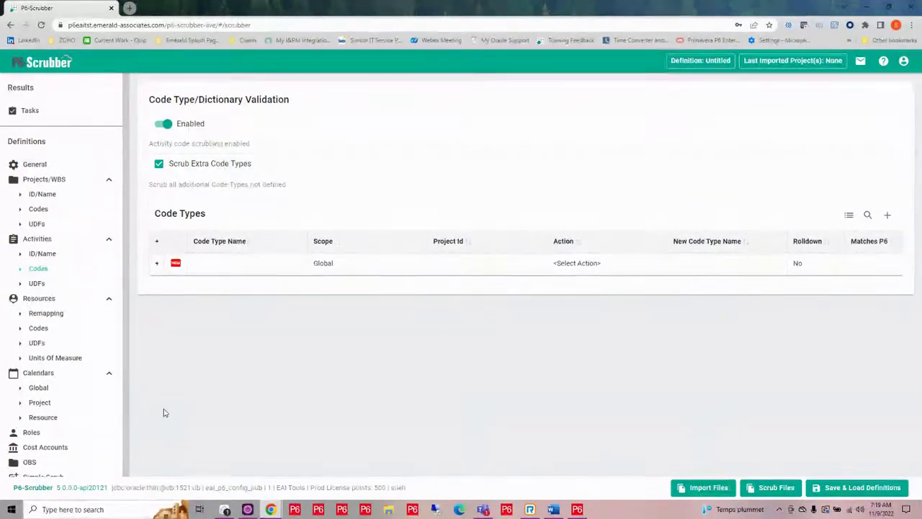
click(237, 264)
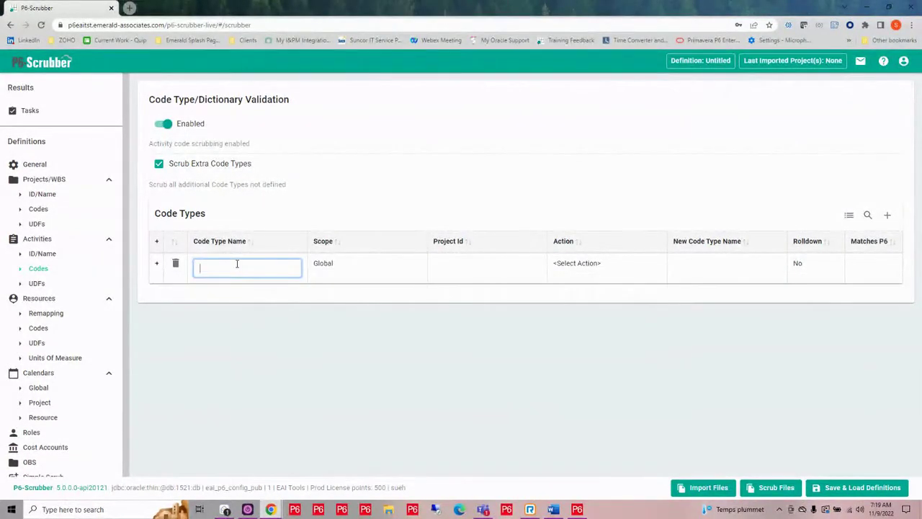
text(Vendor)
key(Return)
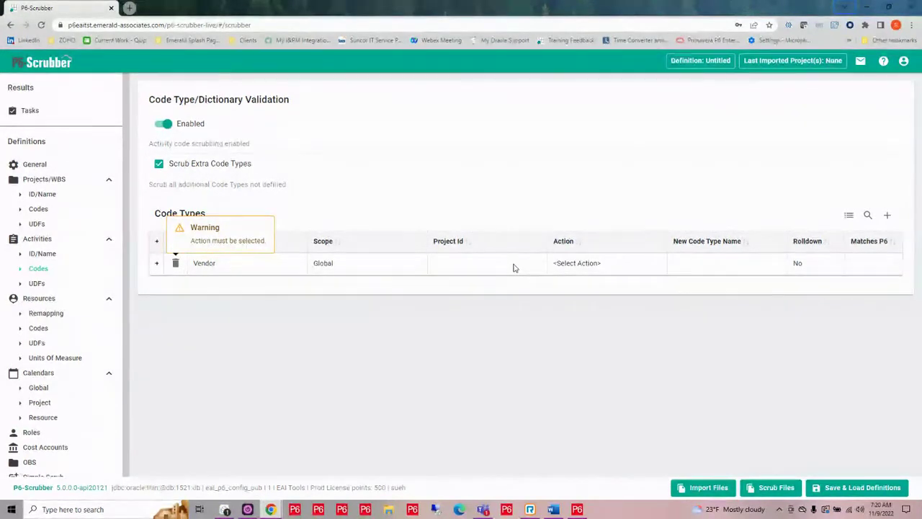
click(579, 263)
click(579, 268)
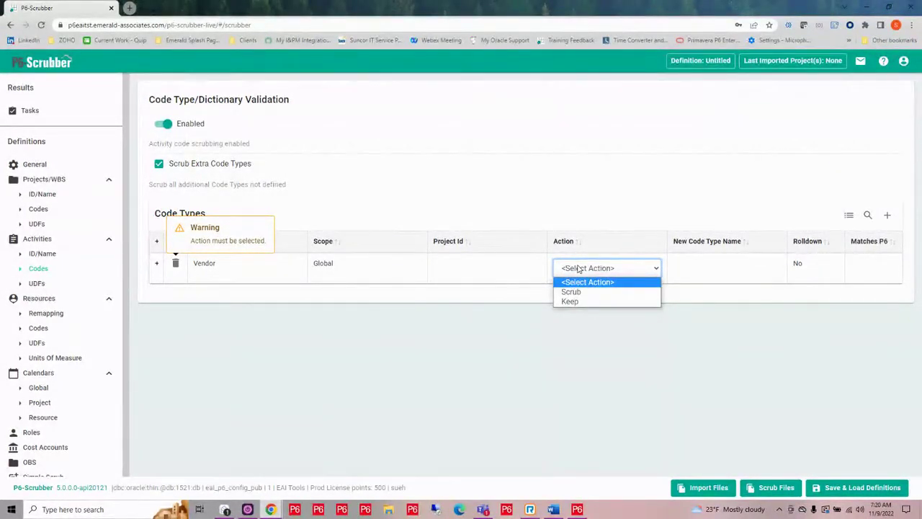
click(576, 301)
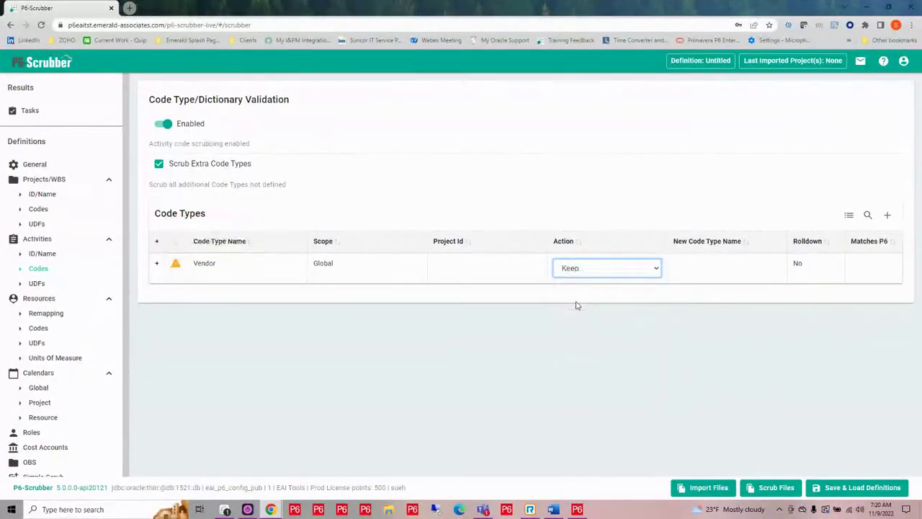
Map the Vendor code type to the new code type name SCR-Vendor and enable Rolldown for it.
click(699, 268)
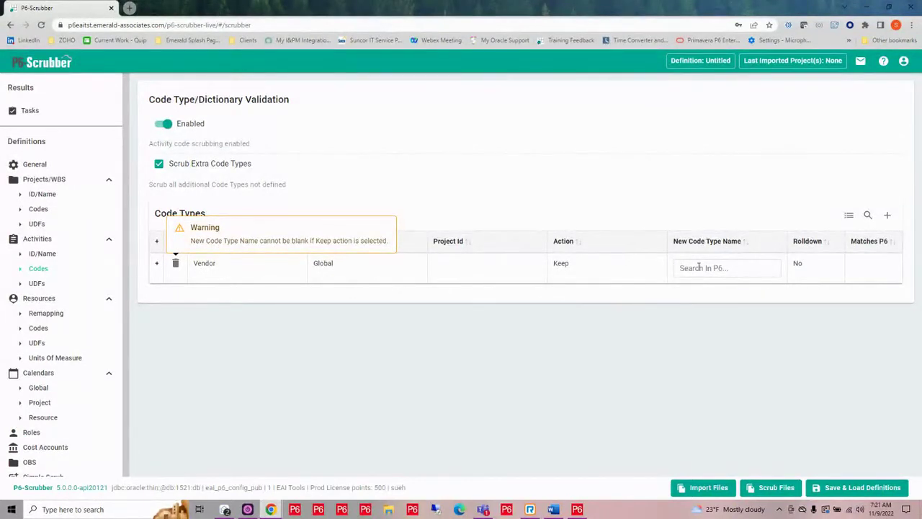
click(699, 268)
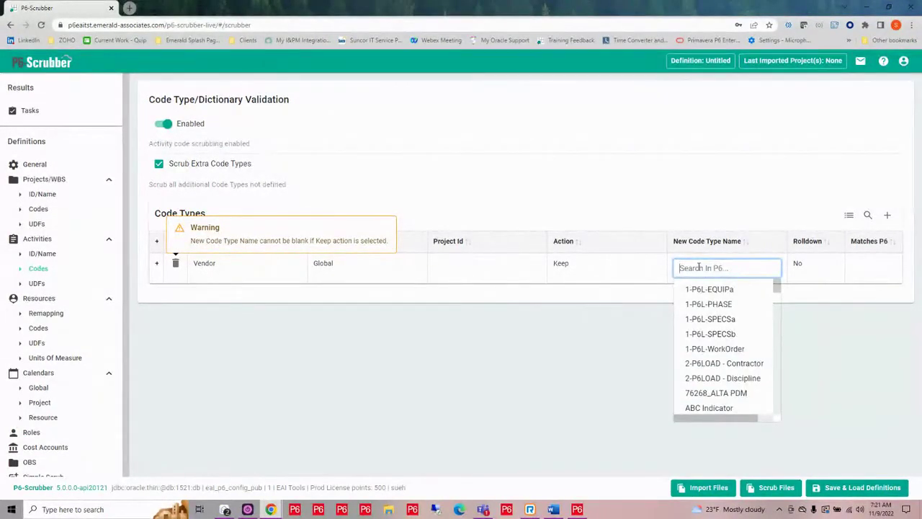
text(vendor)
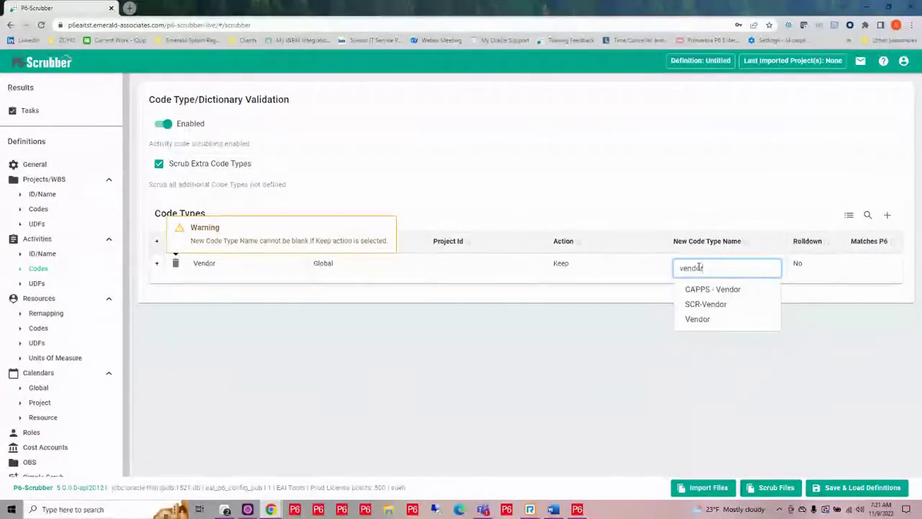
click(697, 310)
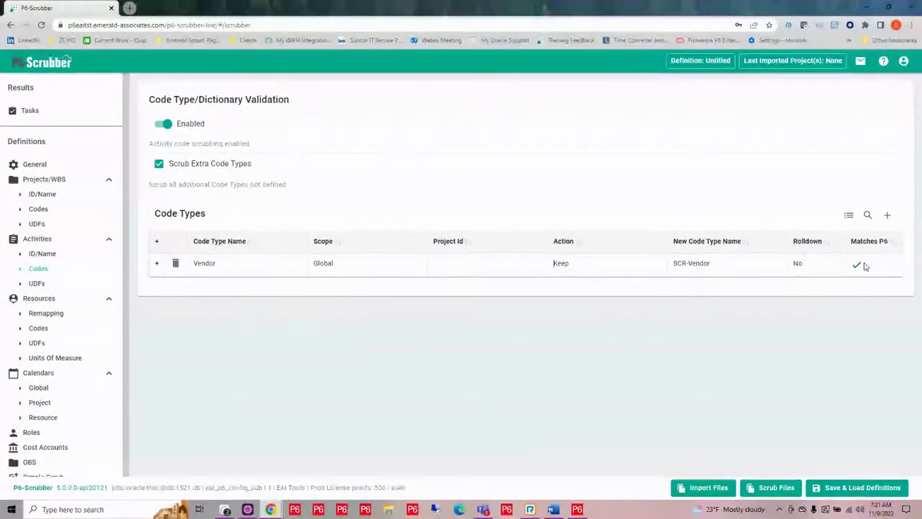
click(798, 263)
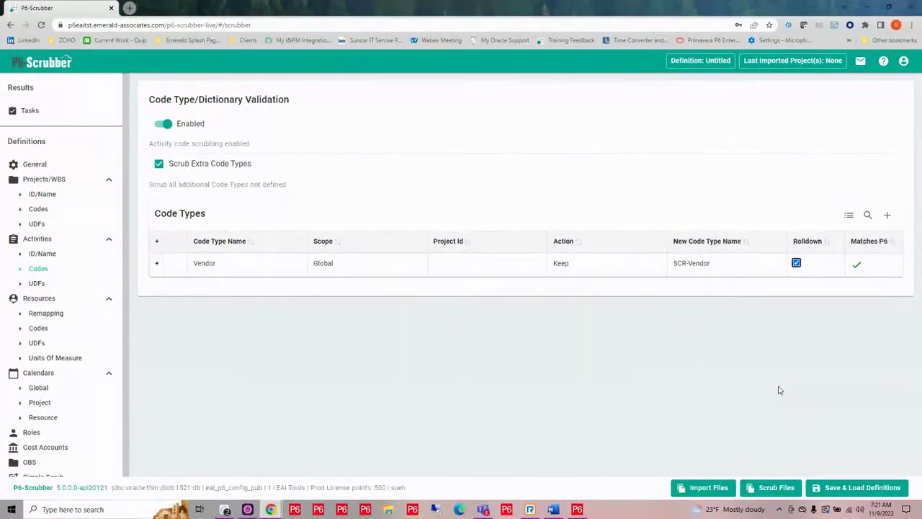
Open the bulk editor for the Vendor dictionary, switch to Primavera P6 and open the activity codes.
click(157, 265)
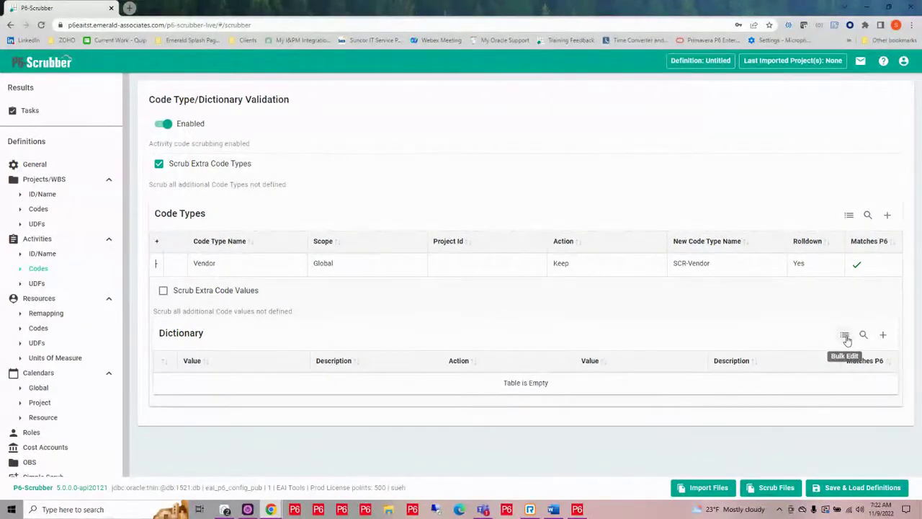
click(844, 336)
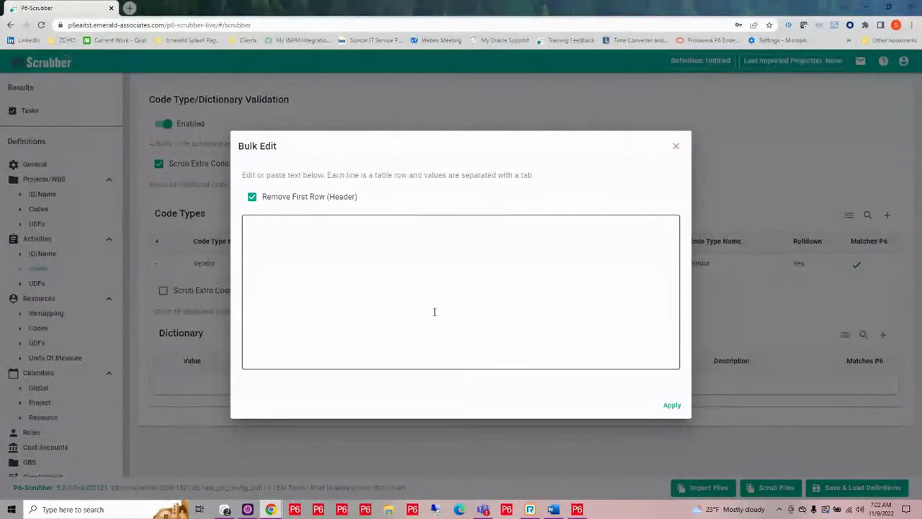
click(582, 510)
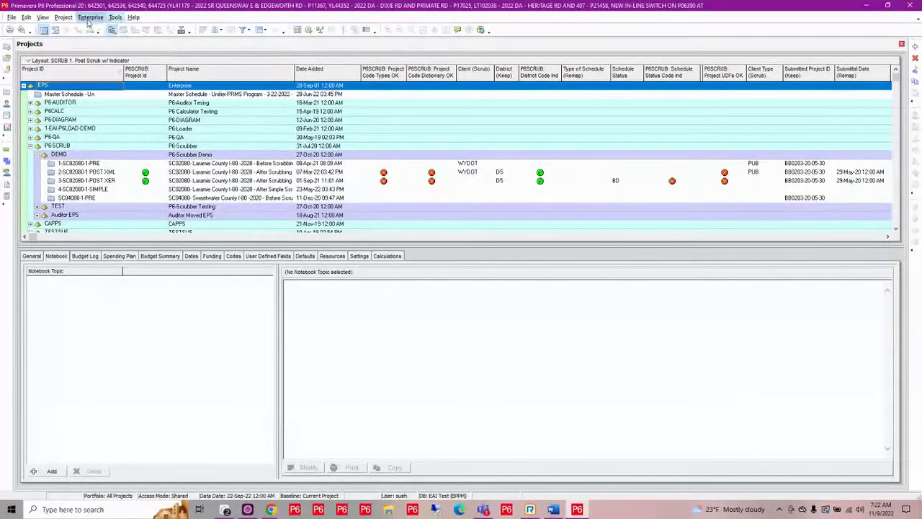
click(89, 17)
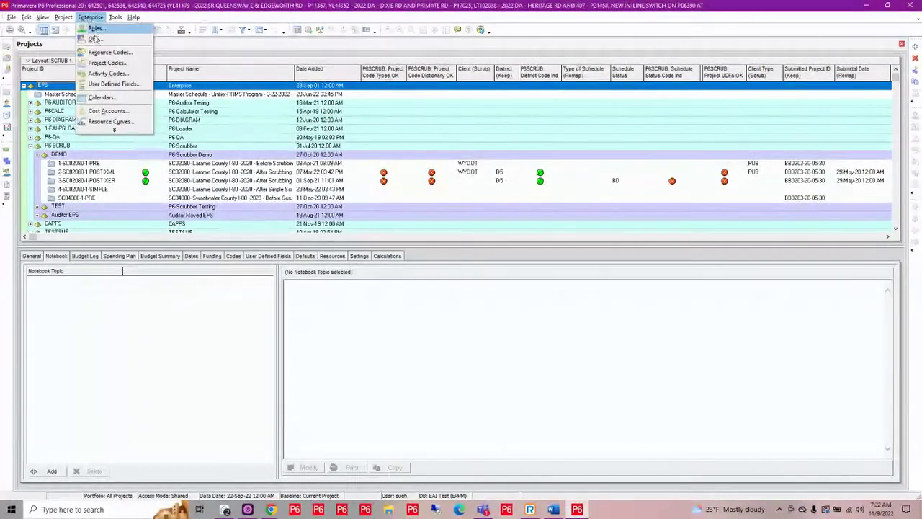
click(105, 74)
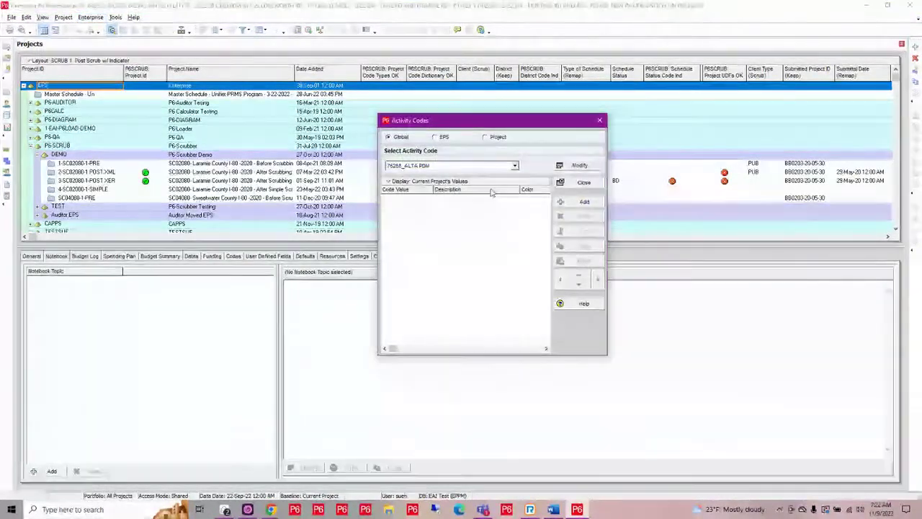
Display all values of the global Vendor activity code.
right_click(386, 190)
mouse_move(432, 312)
click(490, 319)
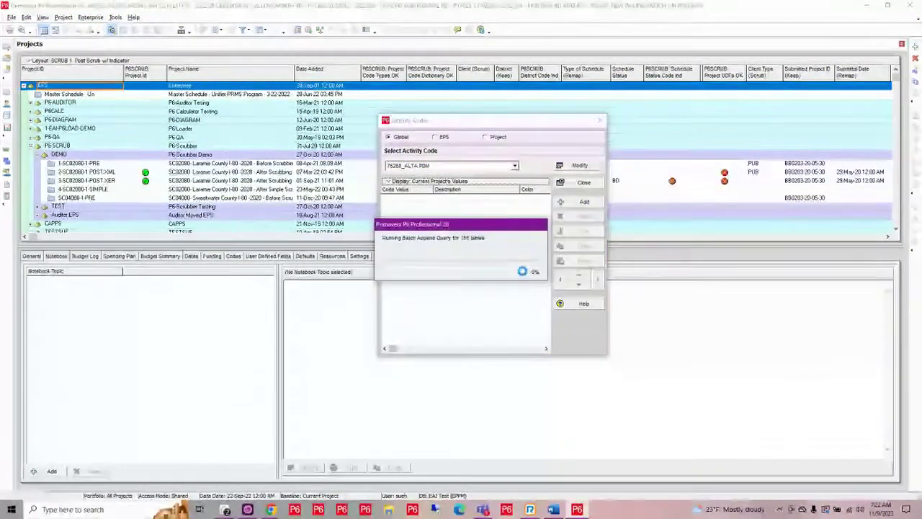
click(514, 166)
scroll(476, 209, down, 10)
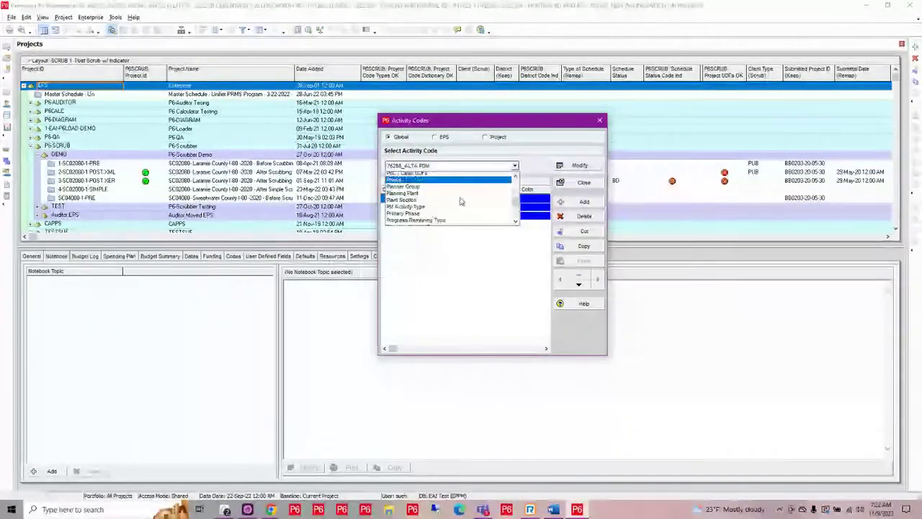
scroll(461, 201, down, 3)
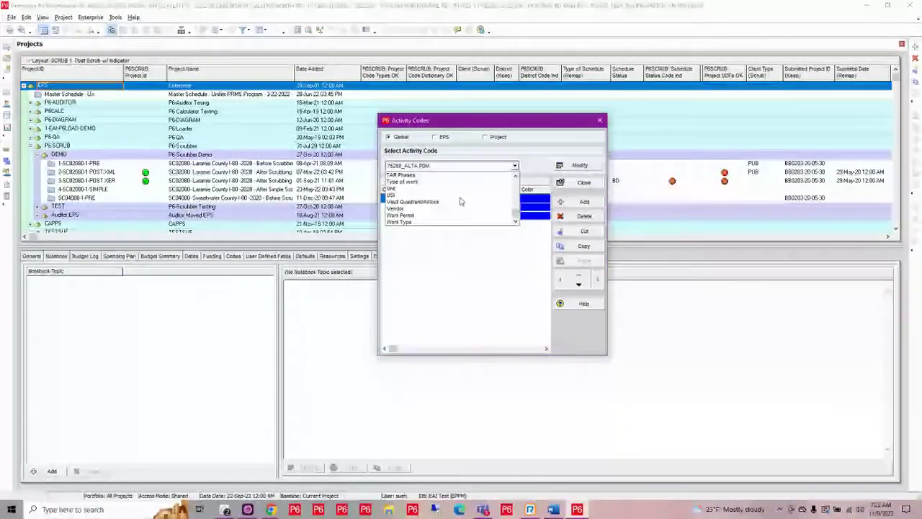
click(425, 209)
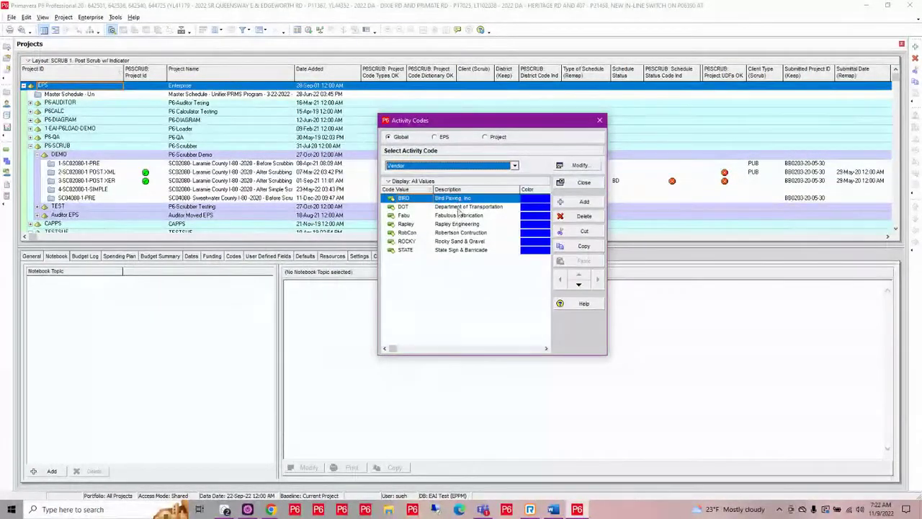
Copy all Vendor code values from P6 and paste them into the dictionary's bulk editor in P6-Scrubber.
shift+click(465, 249)
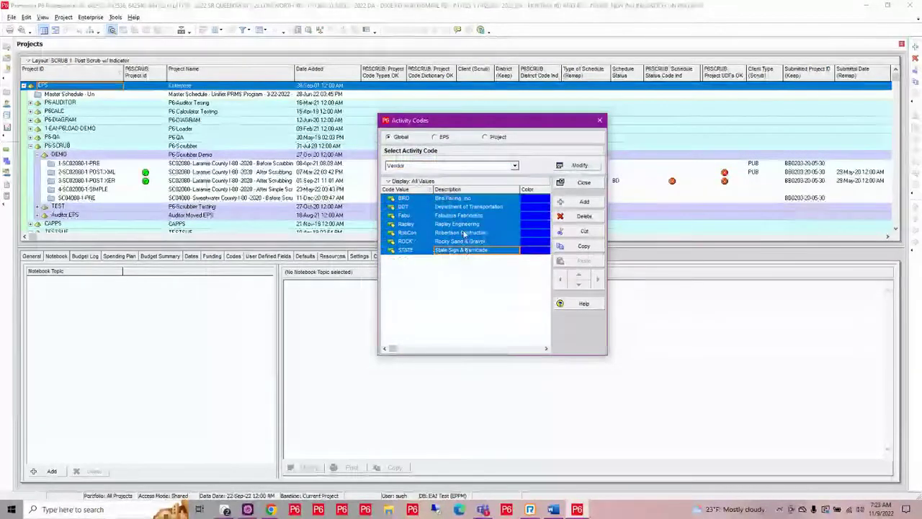
right_click(469, 224)
click(494, 257)
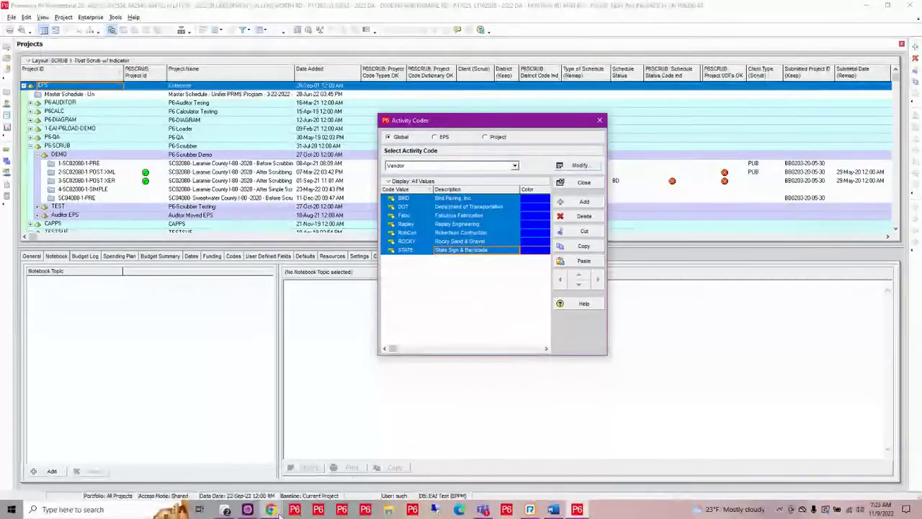
mouse_move(276, 513)
click(270, 470)
click(352, 228)
key(ctrl+v)
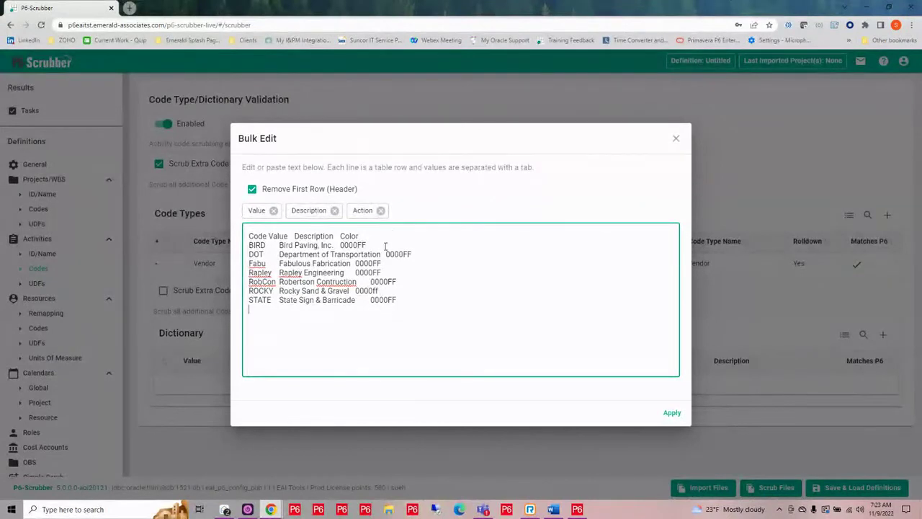
Remove the Action column holding the color codes and apply the pasted values to the Vendor dictionary.
click(381, 211)
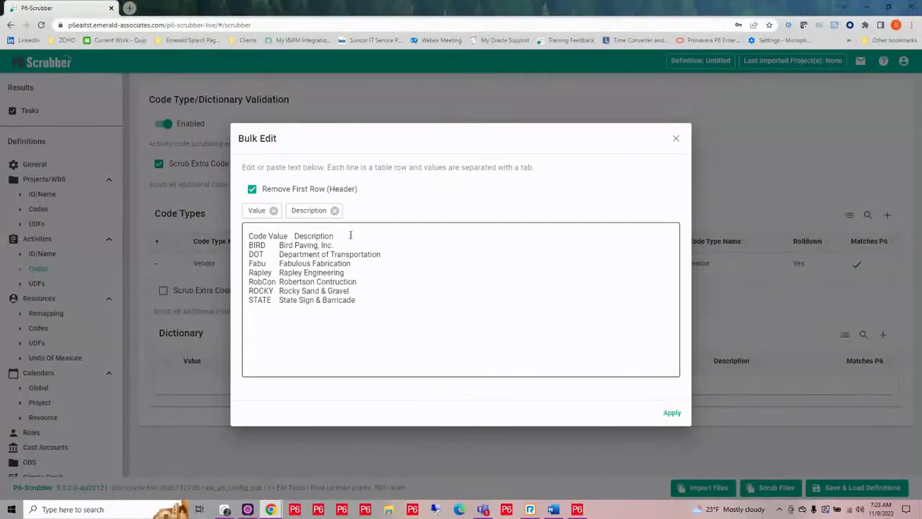
click(672, 414)
scroll(468, 325, down, 1)
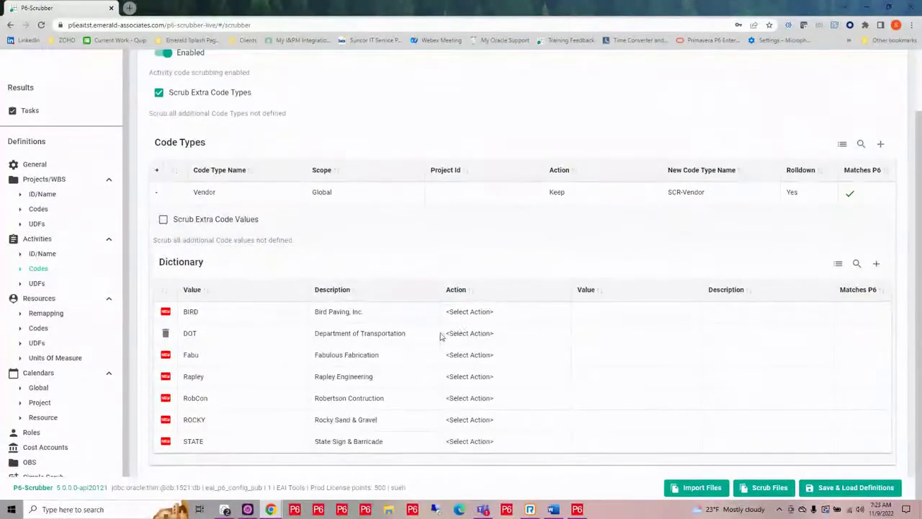
Delete the Vendor code type together with its dictionary.
mouse_move(268, 397)
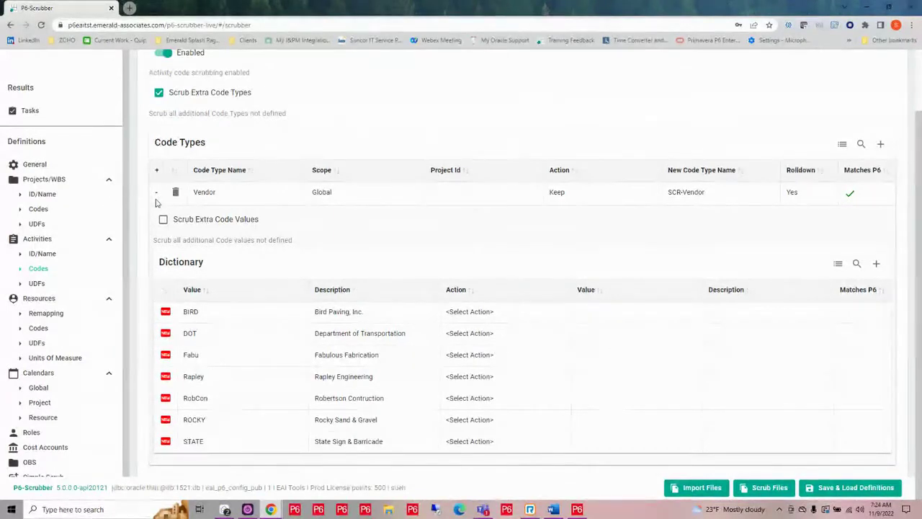
click(176, 193)
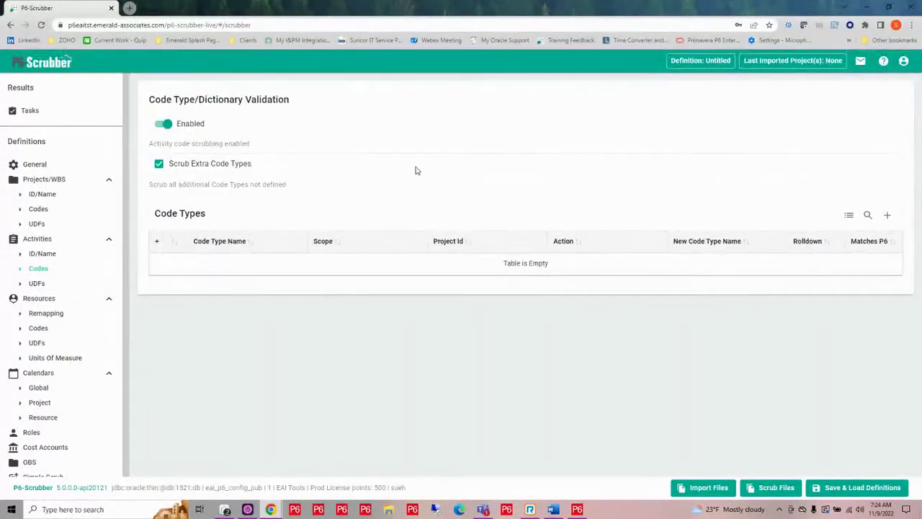
Import the definitions from the file SC02080-1-PRE-Master.xer and apply the reviewed imports.
click(709, 488)
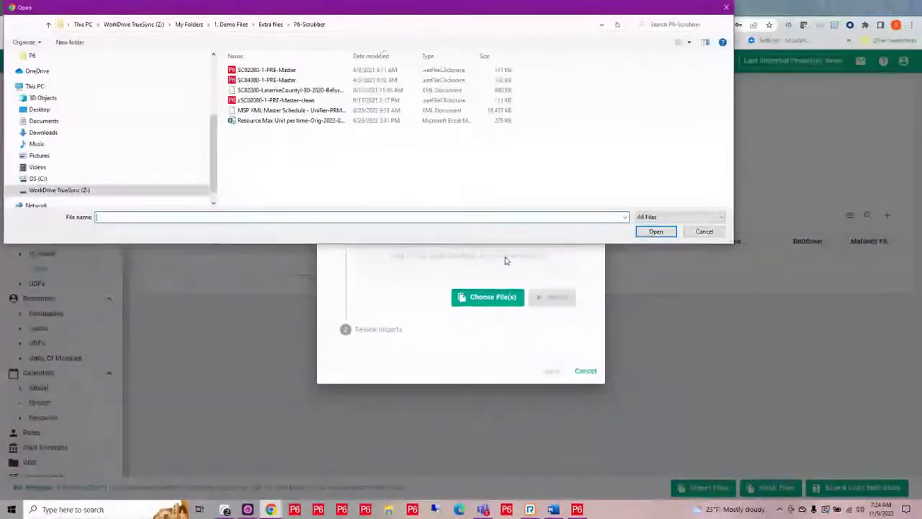
click(300, 71)
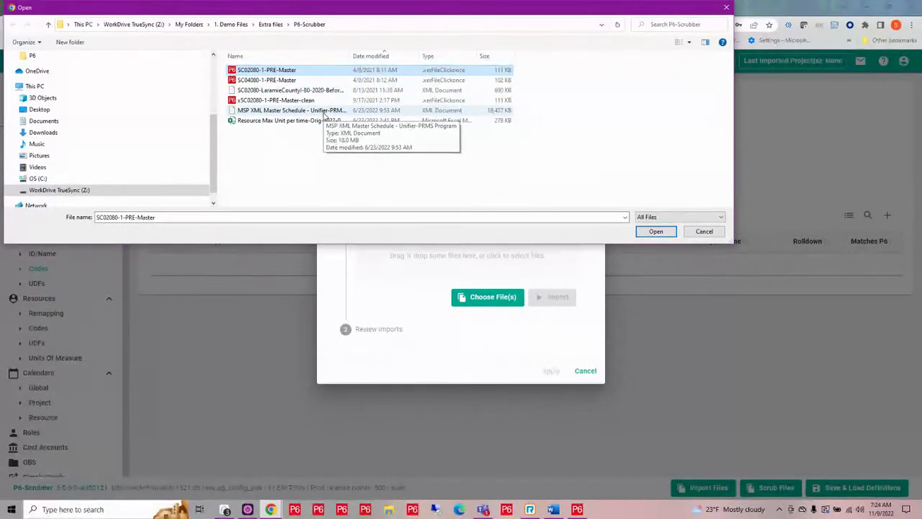
click(655, 232)
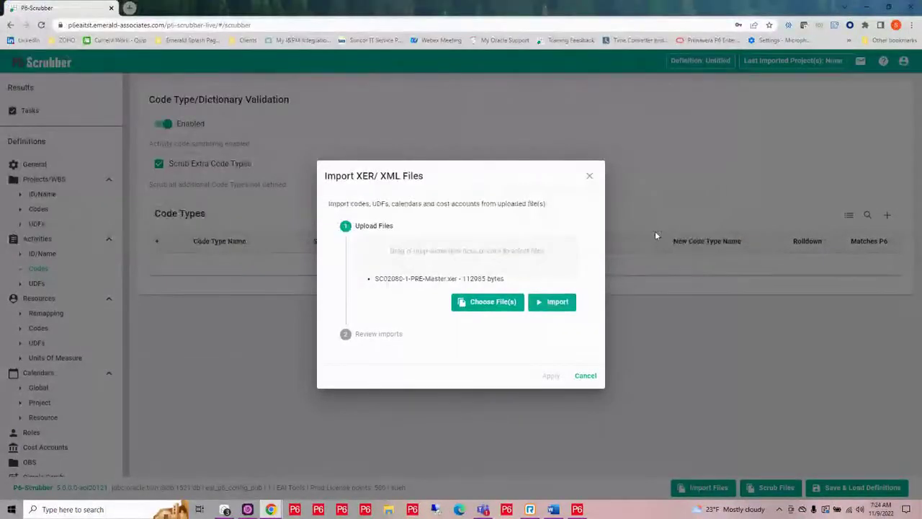
click(541, 302)
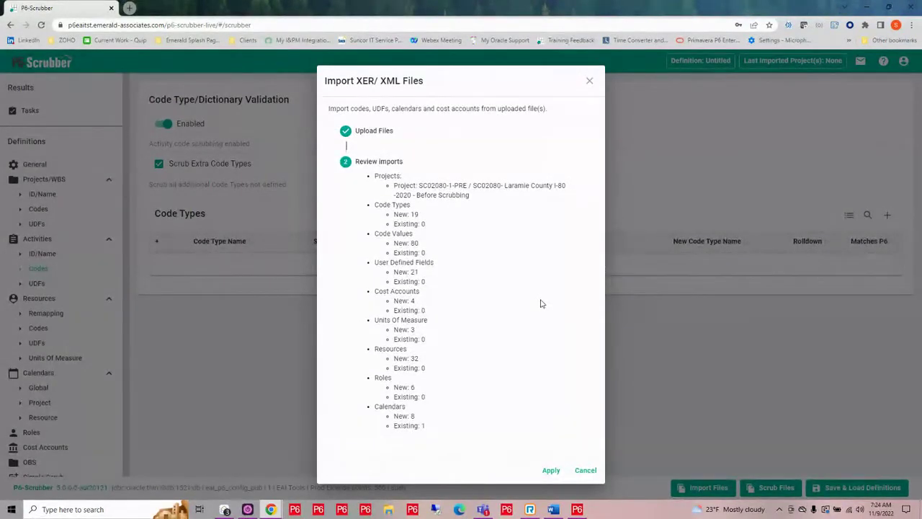
click(550, 471)
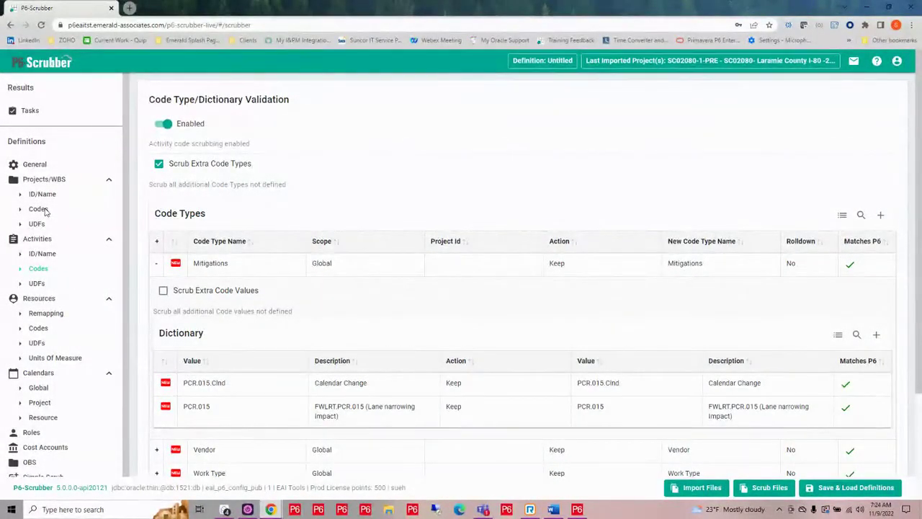
Enable project code type validation with Scrub Extra Code Types and set the Client Type code's action to Scrub.
click(38, 208)
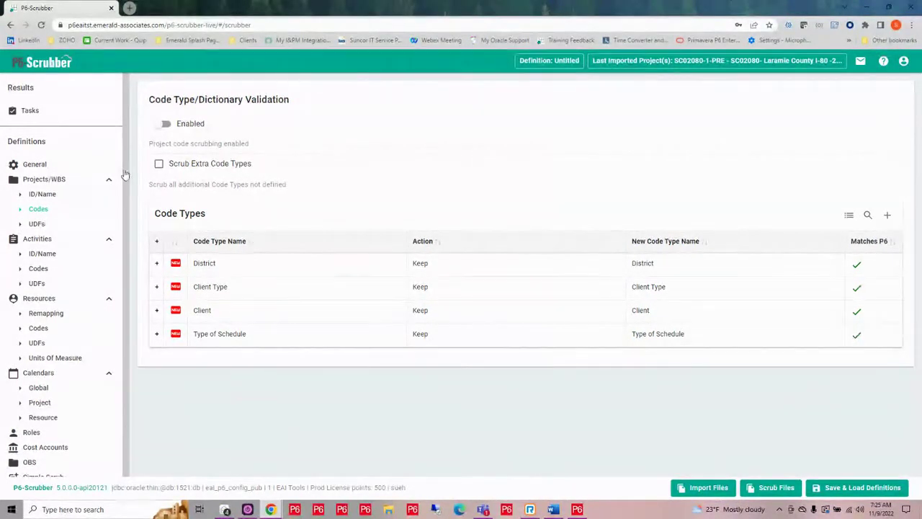
click(161, 127)
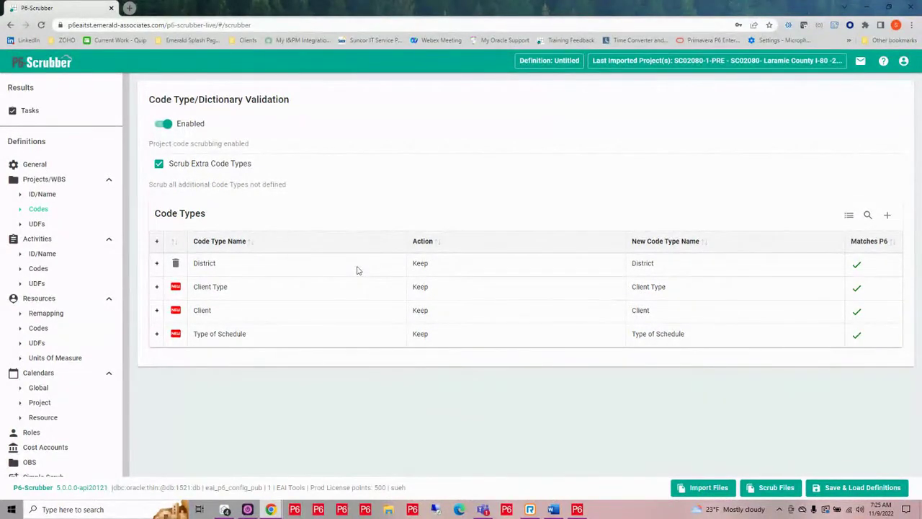
click(458, 293)
click(459, 292)
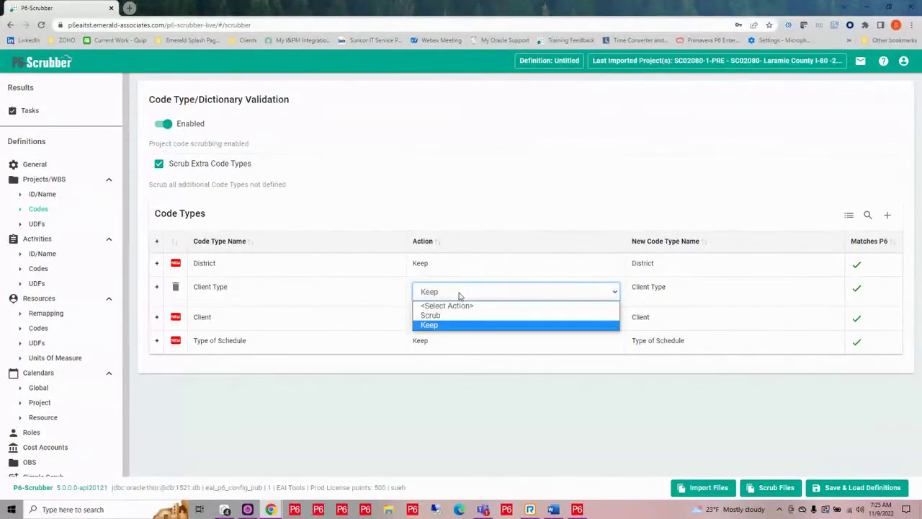
click(461, 316)
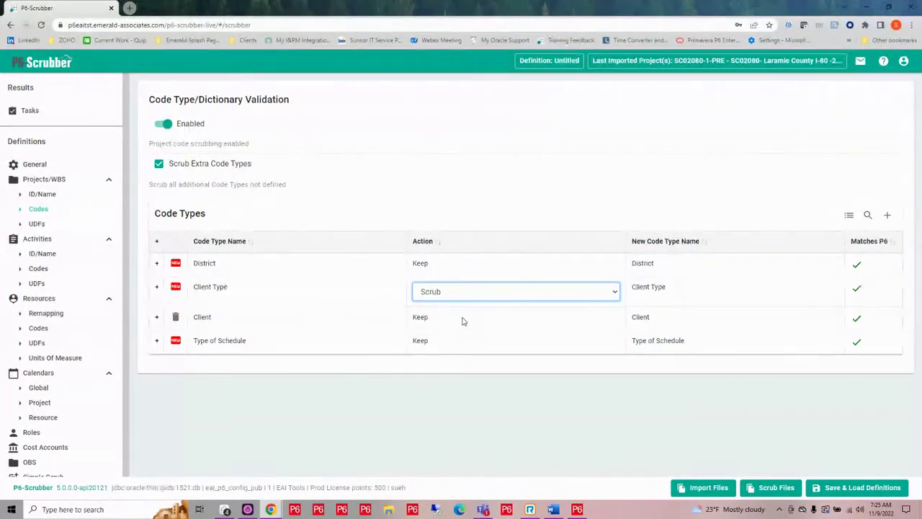
Set the action of the Client project code type to Scrub.
click(465, 326)
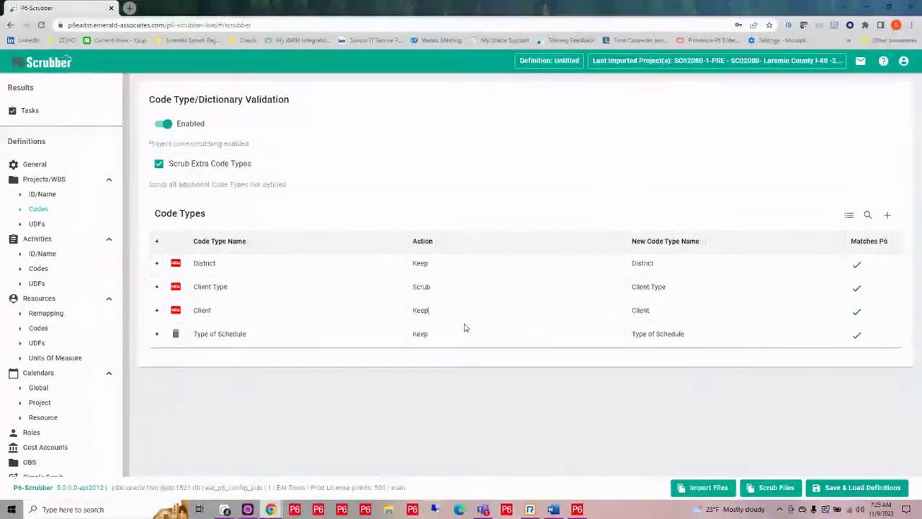
click(470, 311)
click(469, 317)
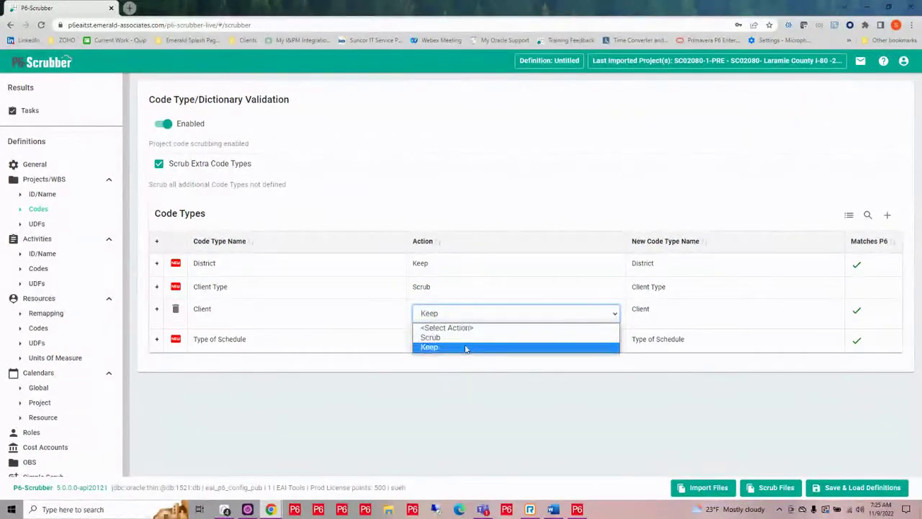
click(465, 338)
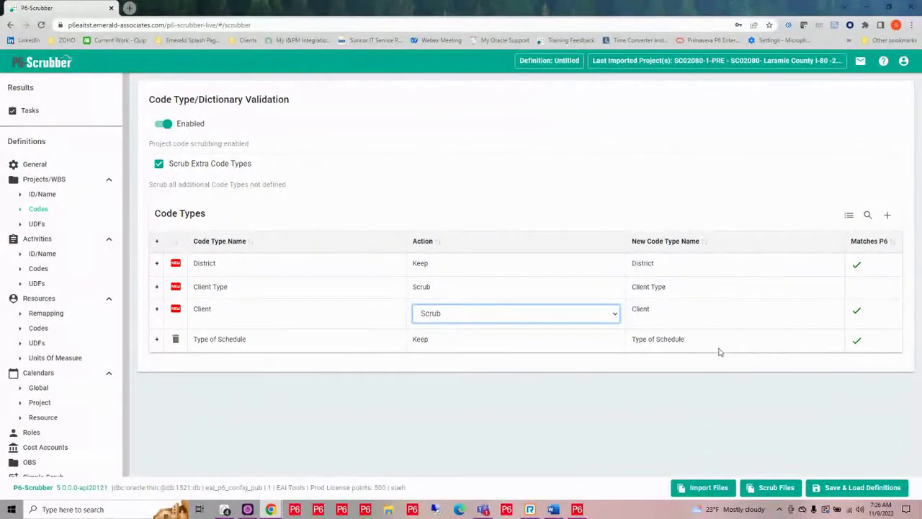
Remap the Type of Schedule project code type to the new code type name SCR-Type of Schedule.
click(694, 340)
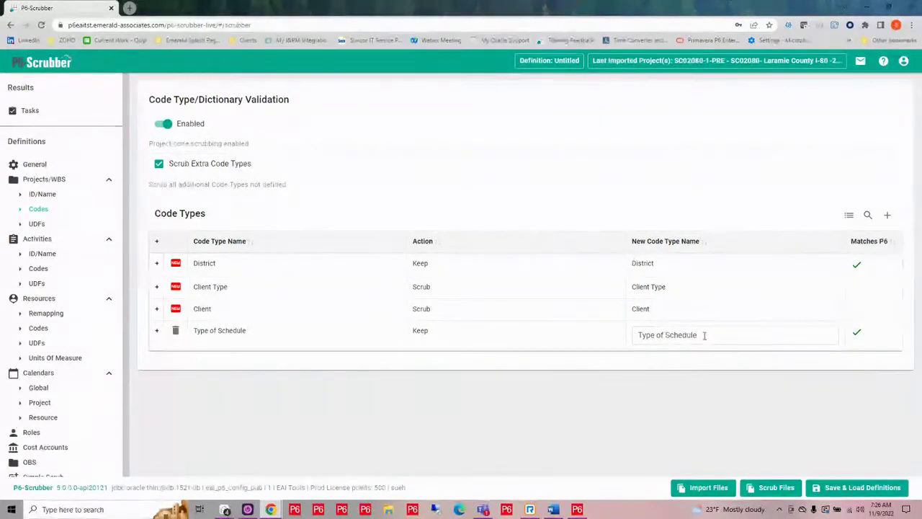
drag(701, 336, 639, 338)
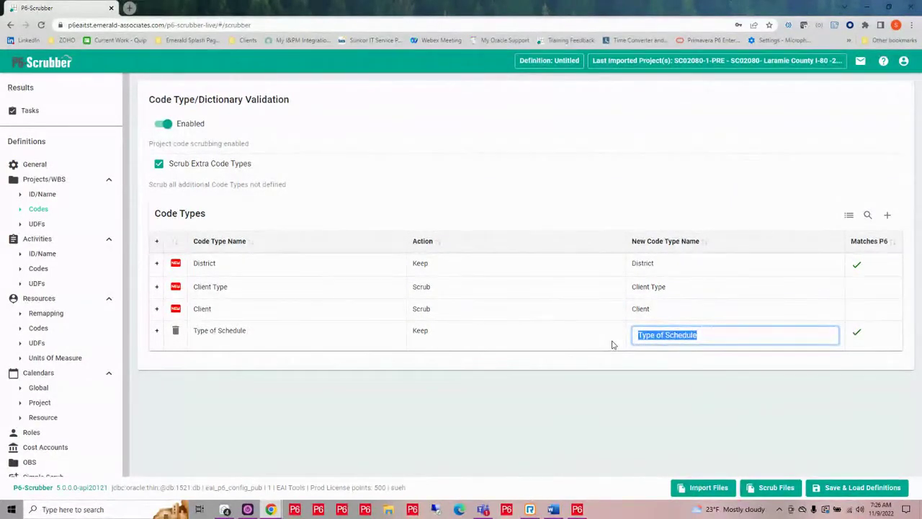
text(sch)
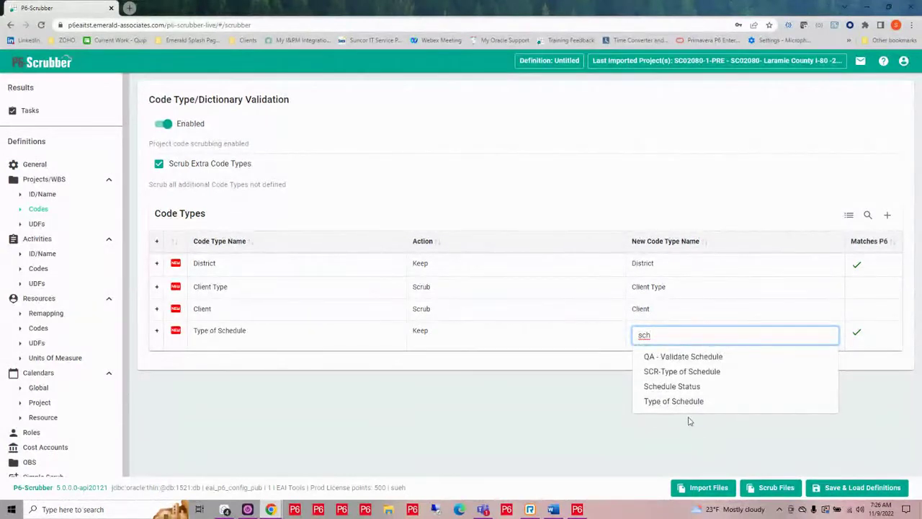
click(682, 373)
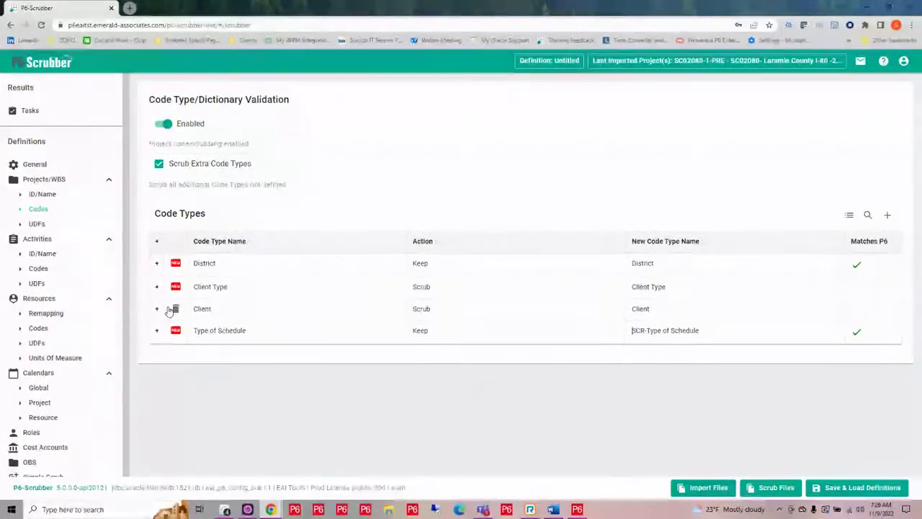
In the District code type's dictionary, remap the code value Dist 5 to the new value D5.
click(157, 263)
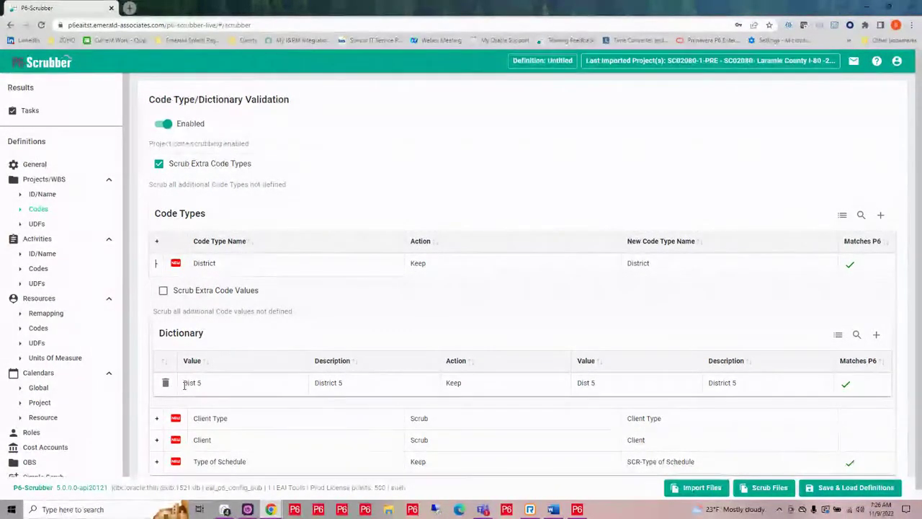
click(635, 390)
drag(632, 386, 585, 386)
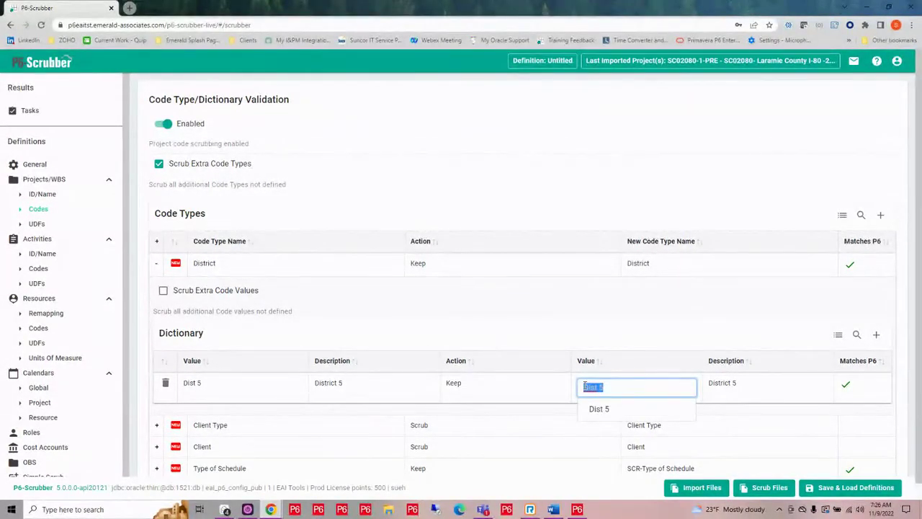
key(BackSpace)
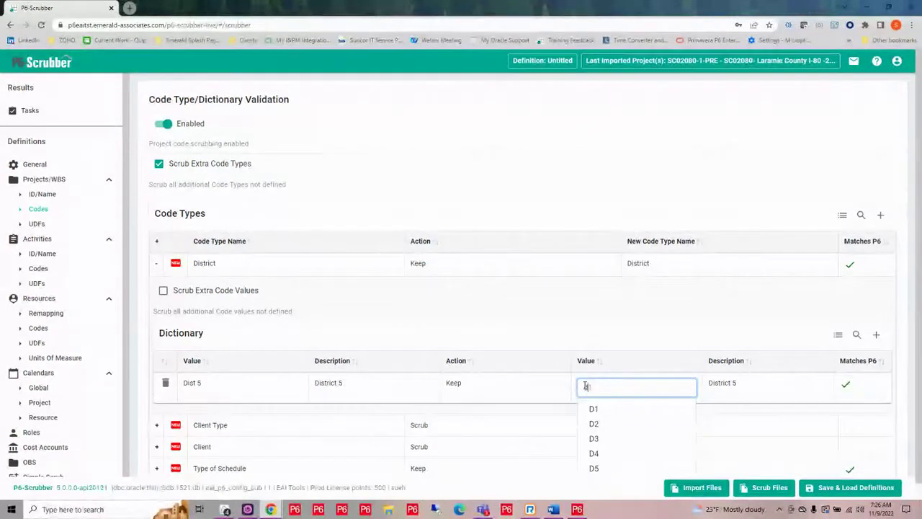
click(595, 469)
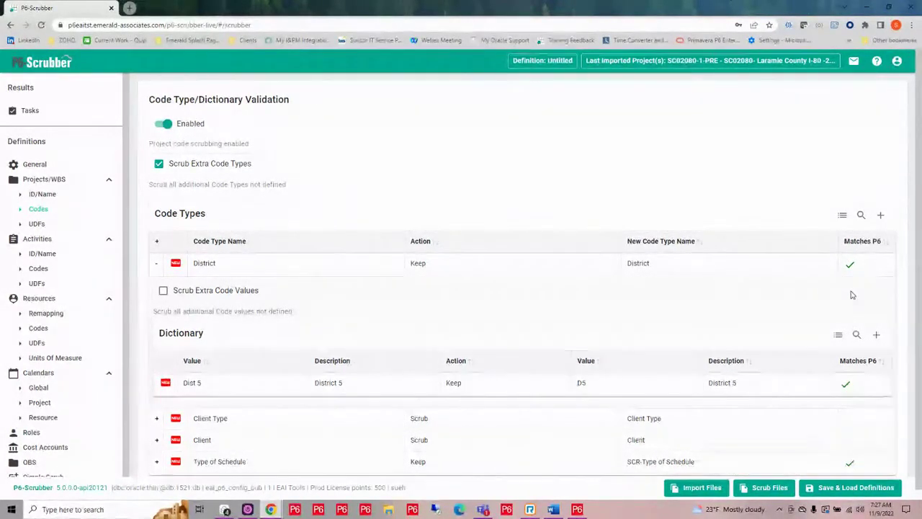
scroll(531, 329, down, 1)
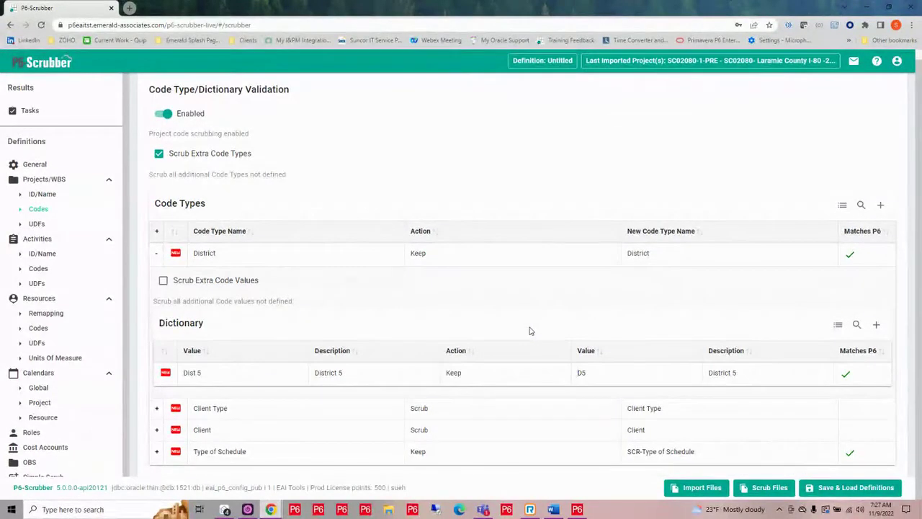
click(164, 282)
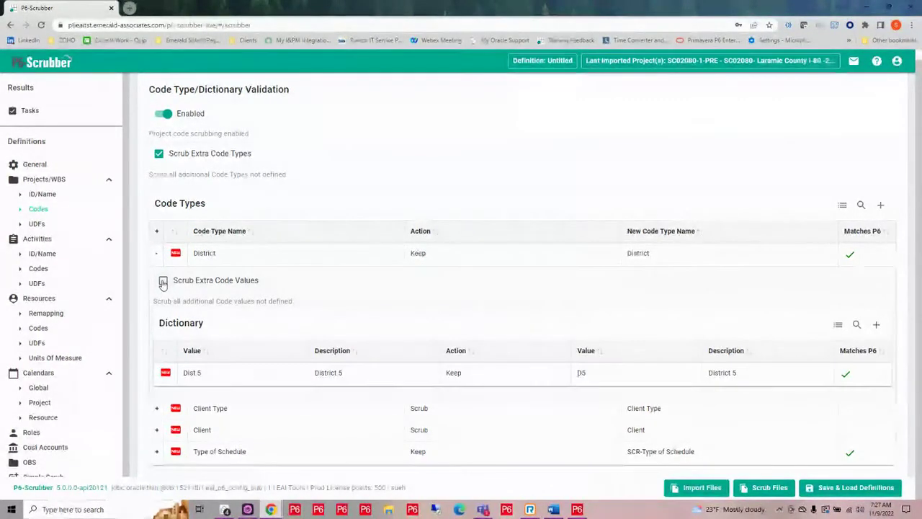
In the project/WBS UDF definitions, set WBS - Cost Performance to Scrub and enable scrubbing of extra WBS UDFs.
click(40, 225)
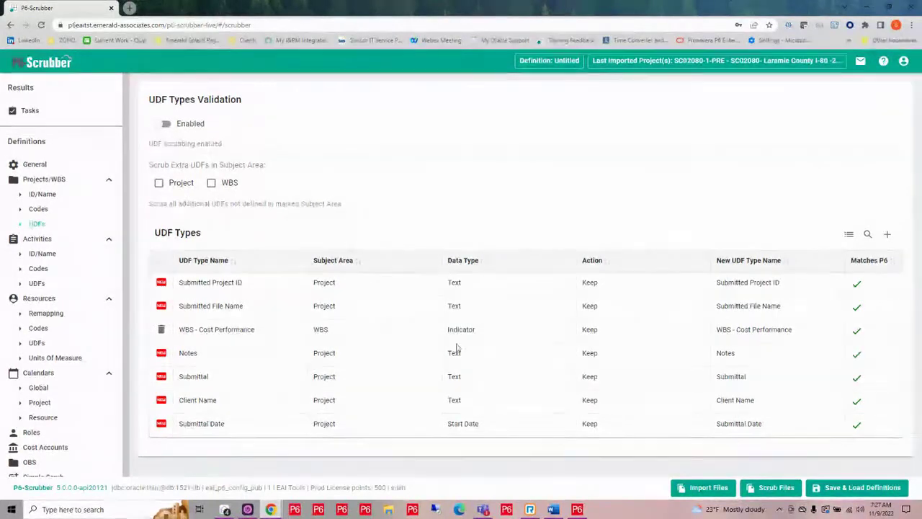
click(594, 331)
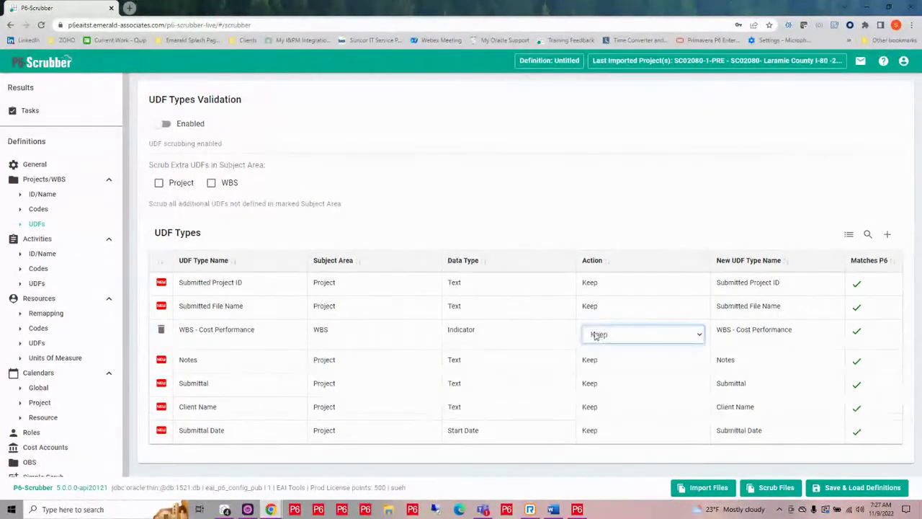
click(598, 335)
click(600, 358)
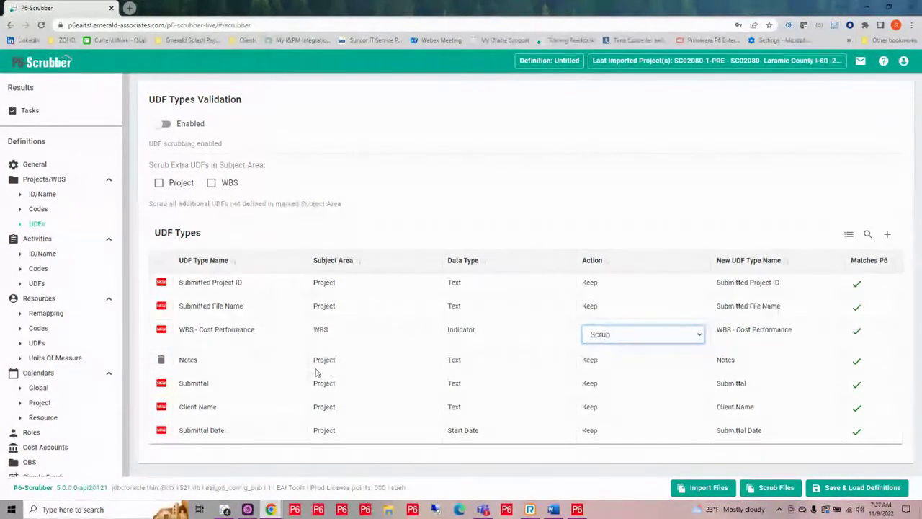
click(210, 183)
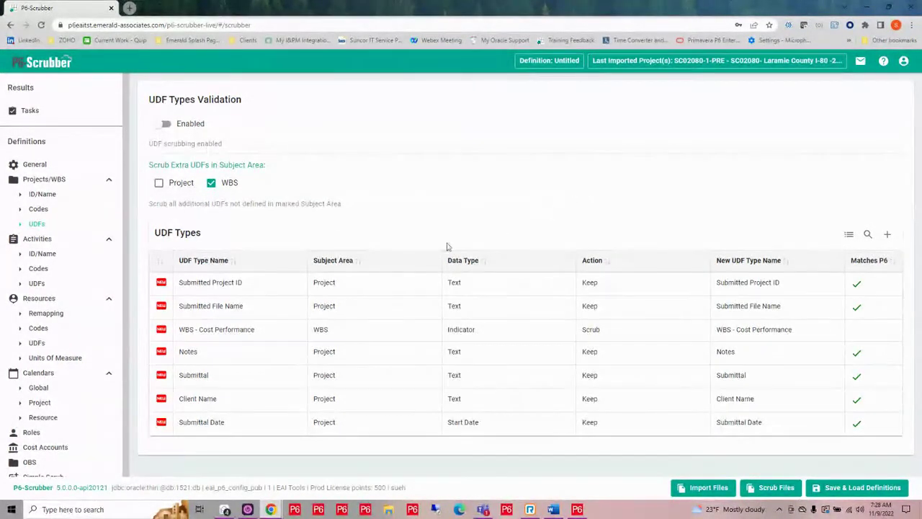
Shorten the UDF type name Submitted Project ID in stages through Submitted Project and Submitted Pro to Sub.
click(247, 285)
key(BackSpace)
key(BackSpace)
key(BackSpace)
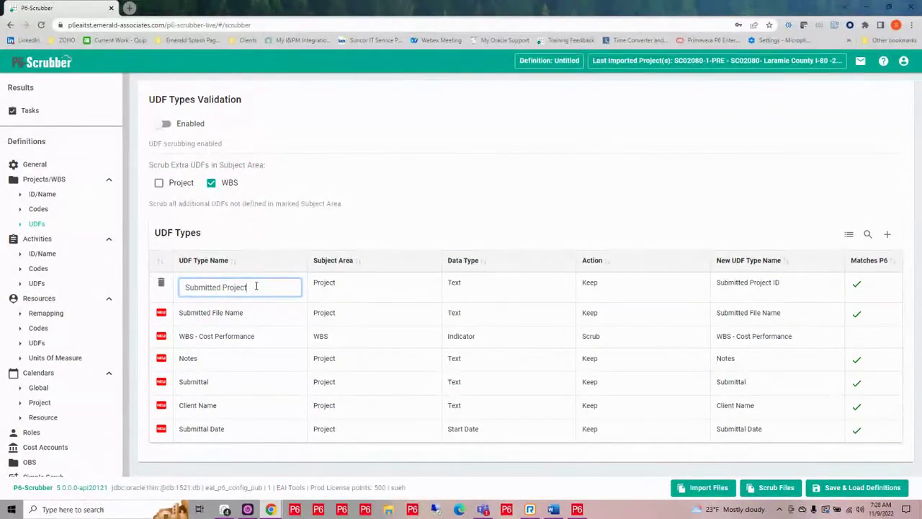
key(Return)
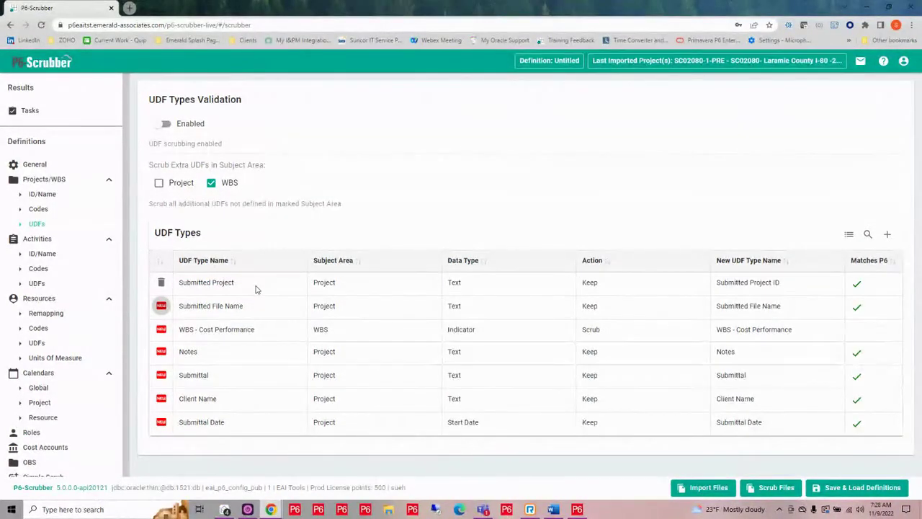
click(237, 285)
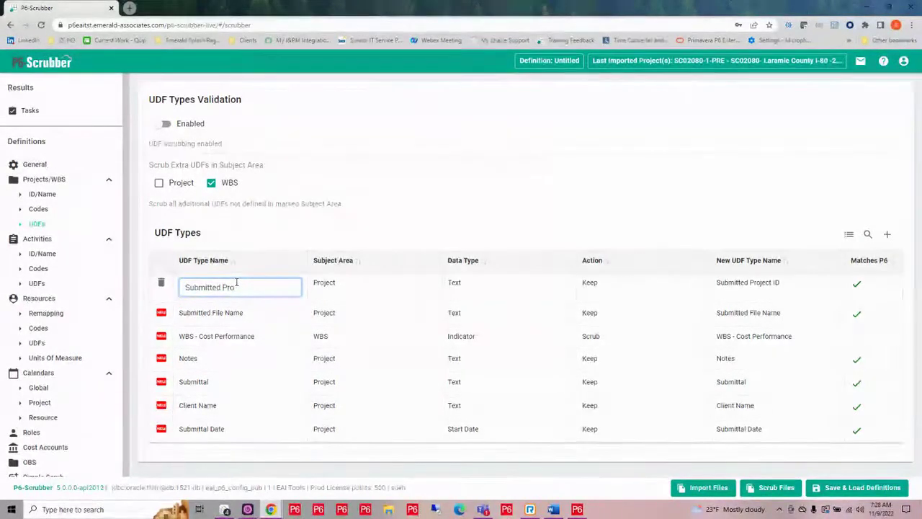
key(Return)
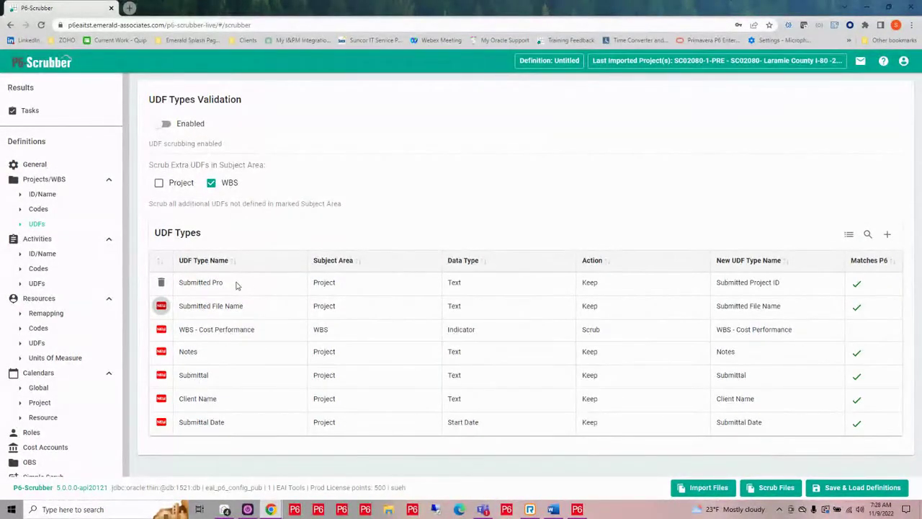
click(249, 284)
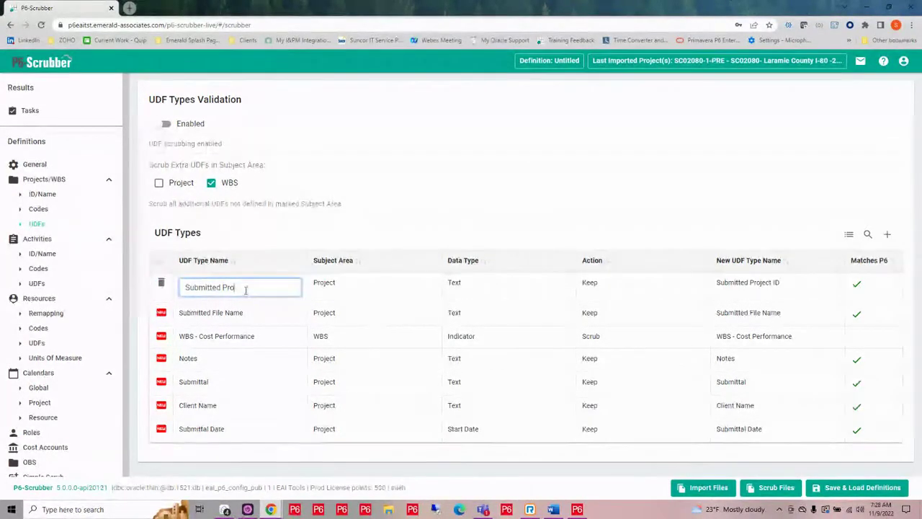
key(BackSpace)
key(BackSpace)
key(BackSpace)
key(BackSpace)
key(BackSpace)
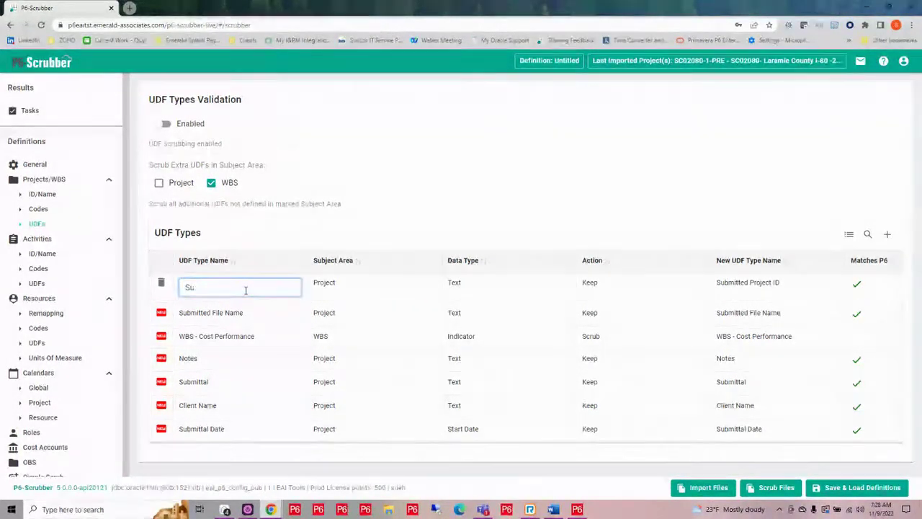
key(Return)
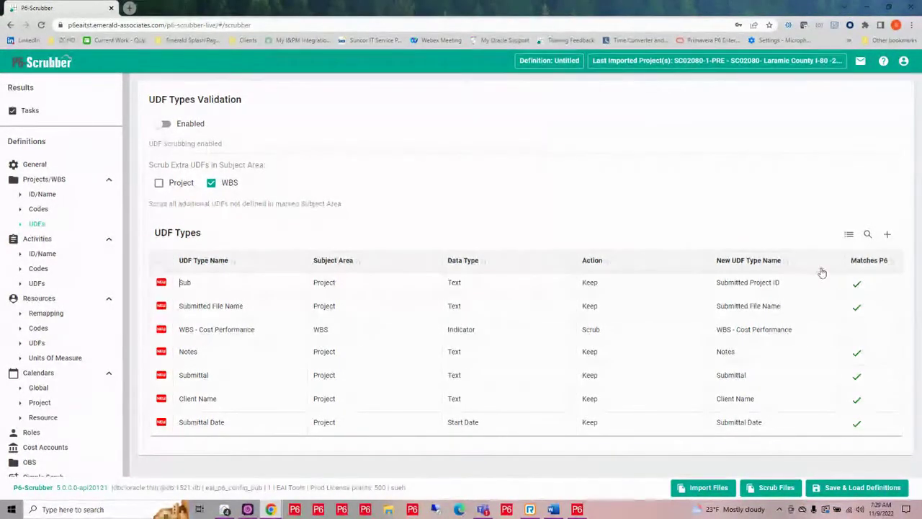
click(39, 269)
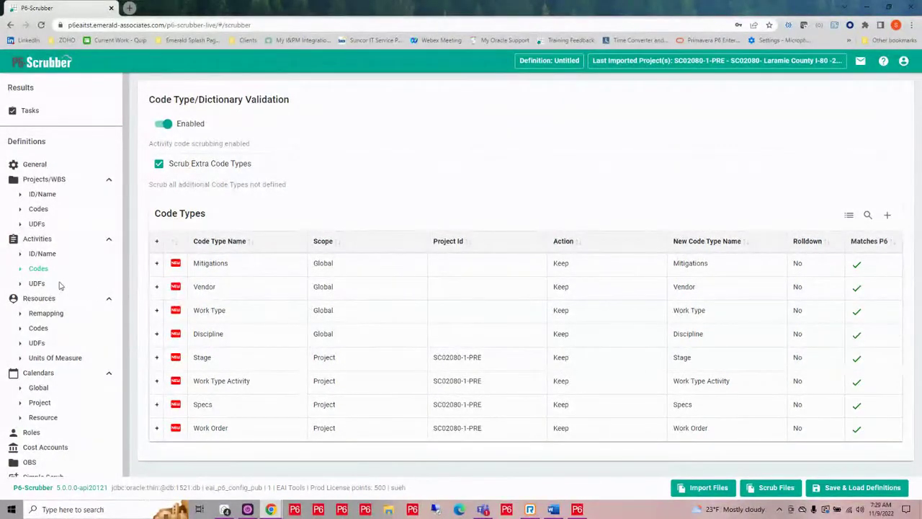
click(37, 283)
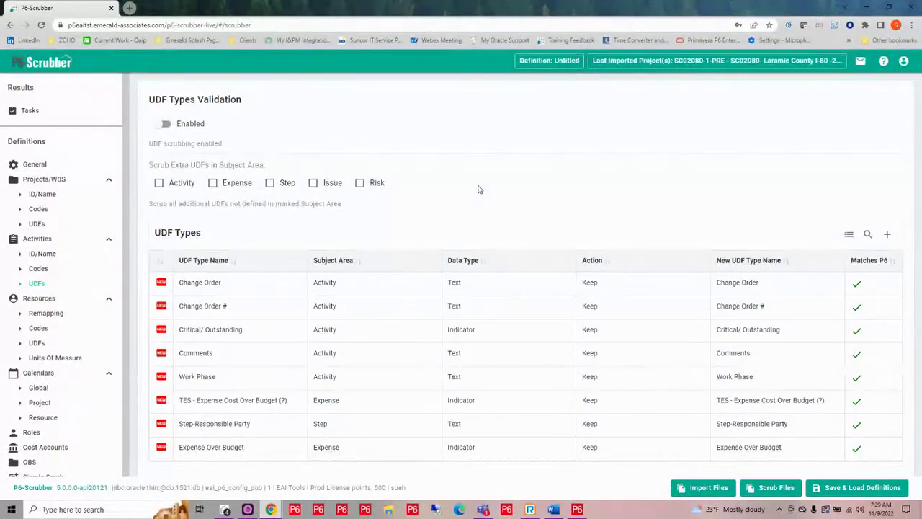
In resource remapping, set the new IDs of EN-CI-DR, EN-CI-L and ENG-CIV to SCR-EN-CI-DR, SCR-EN-CI-L and EAI - ENG-CIV.
click(46, 314)
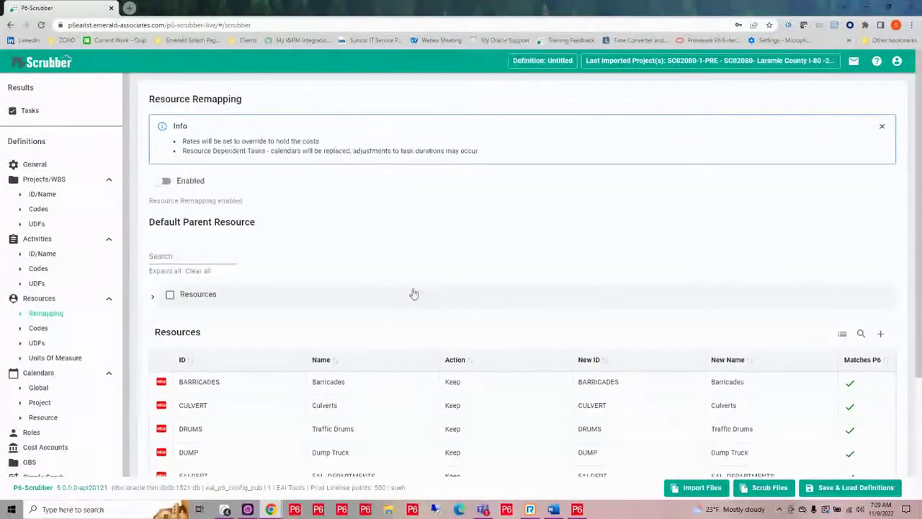
scroll(411, 293, down, 2)
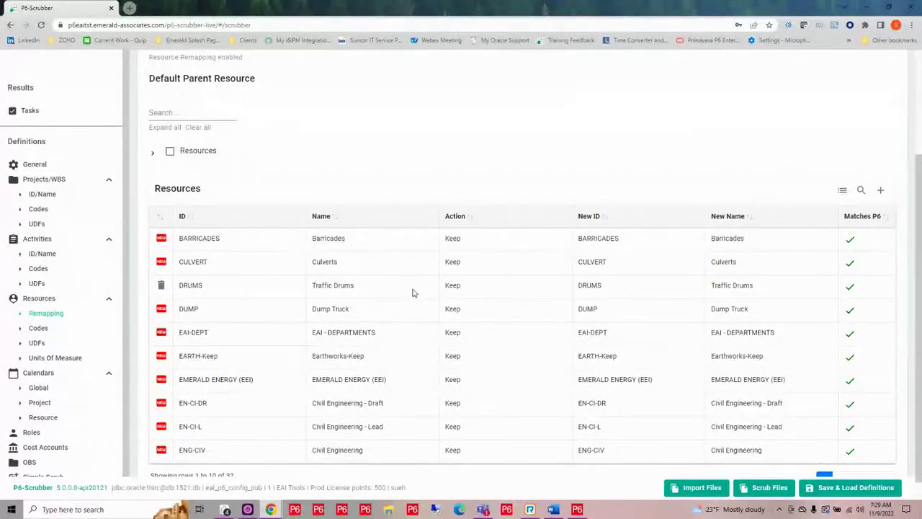
click(622, 408)
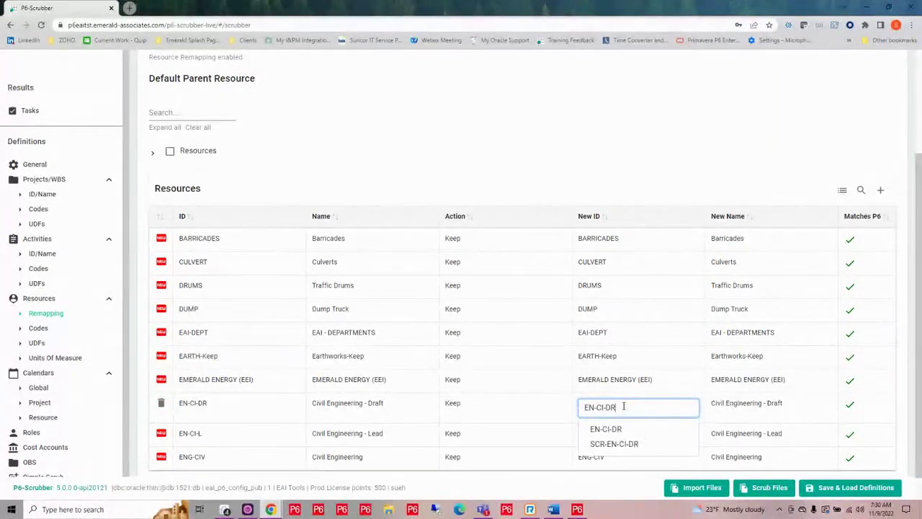
click(623, 443)
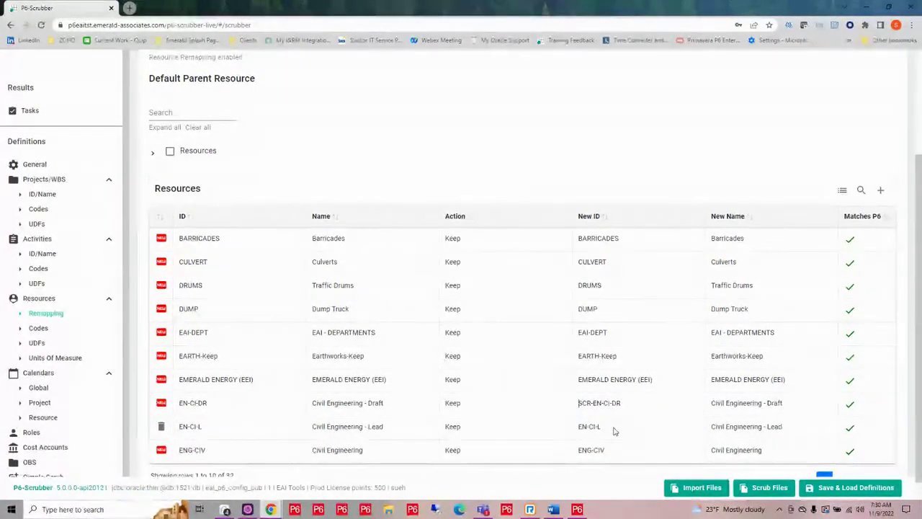
click(614, 429)
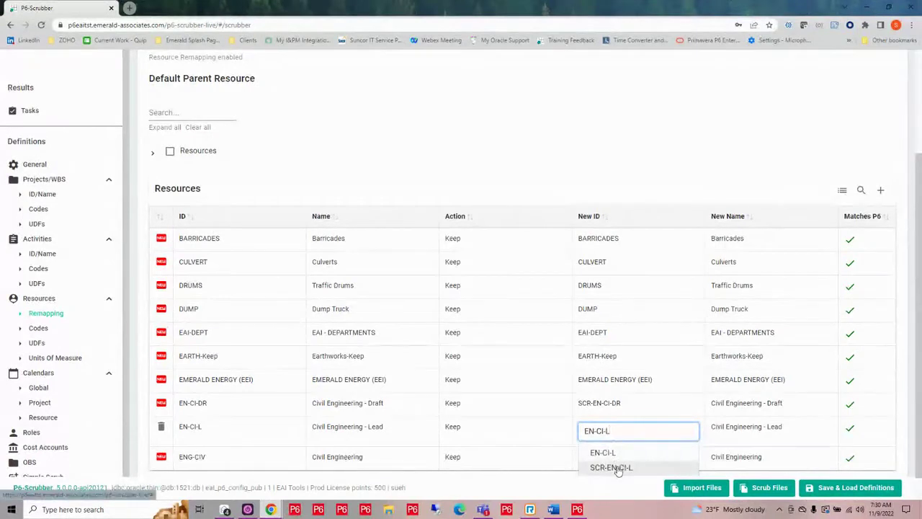
click(615, 467)
click(619, 456)
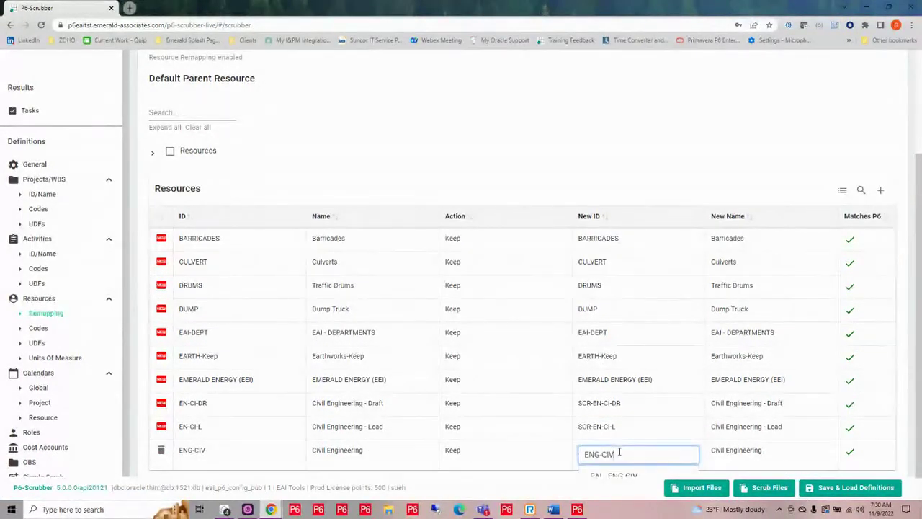
click(624, 475)
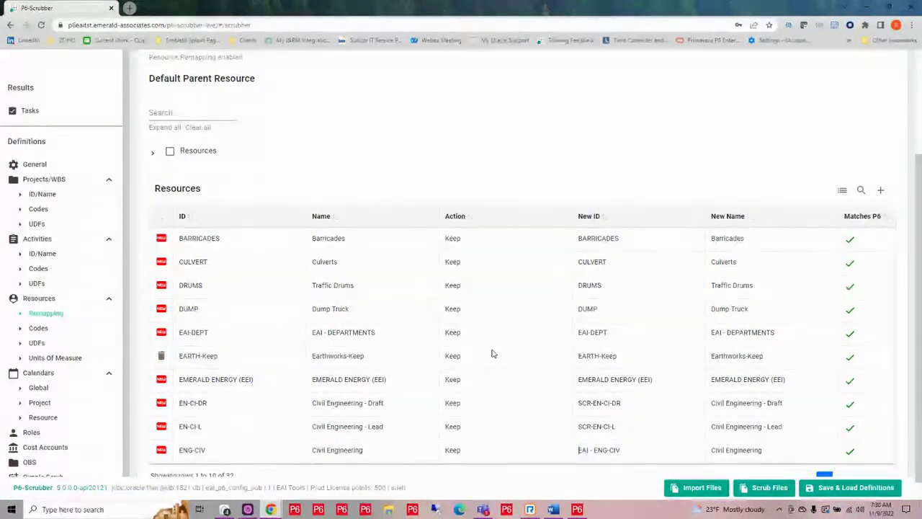
In resource remapping, choose Scrubber (SCR-Scrubber) from the resource hierarchy as the default parent resource.
click(153, 156)
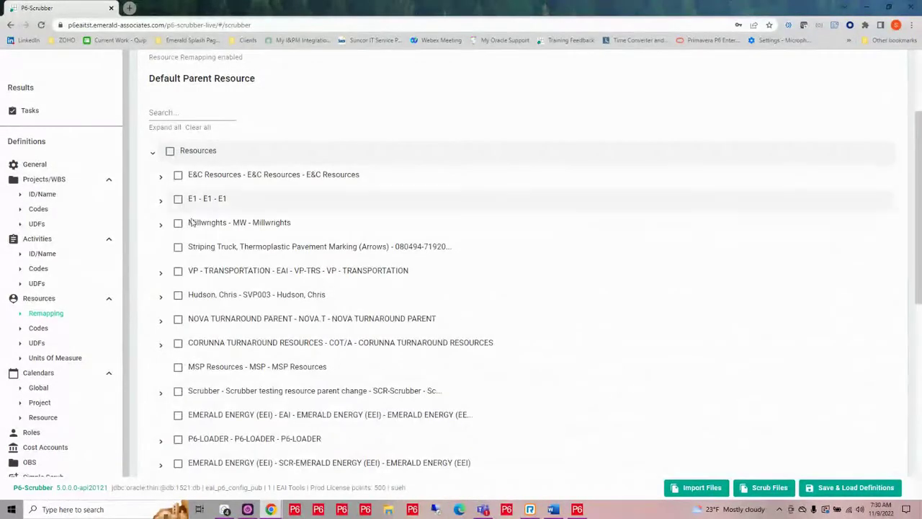
scroll(214, 249, down, 2)
scroll(214, 248, up, 2)
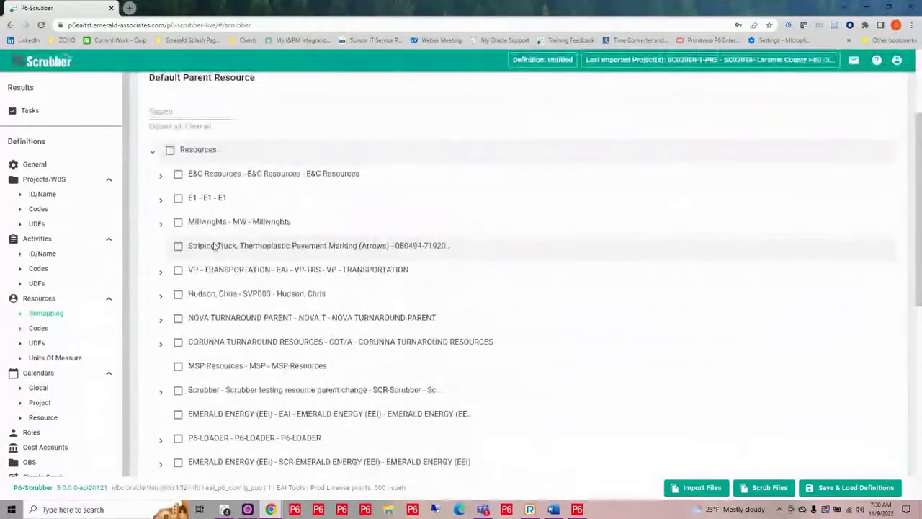
scroll(214, 248, down, 3)
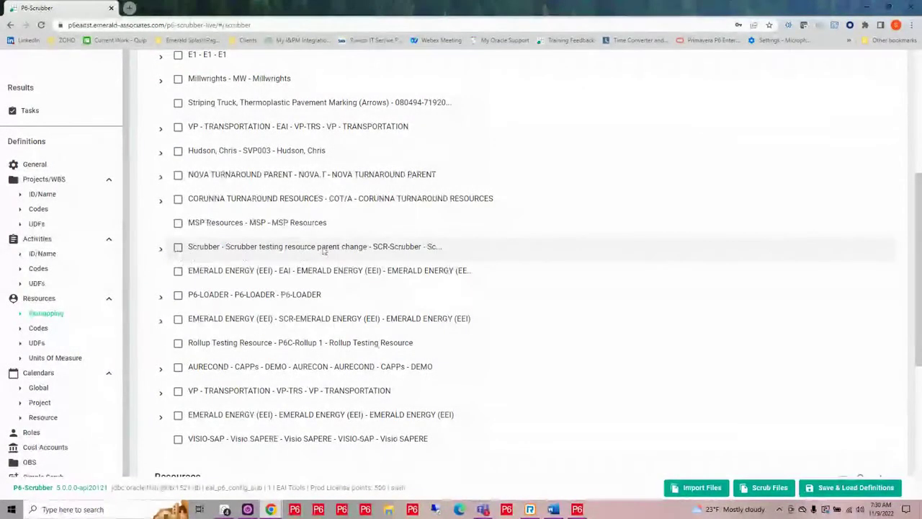
click(180, 246)
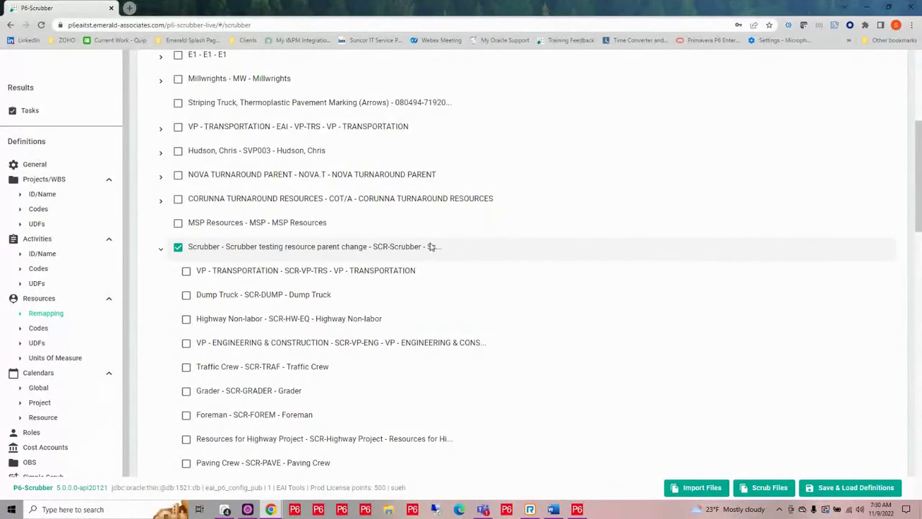
scroll(430, 247, down, 11)
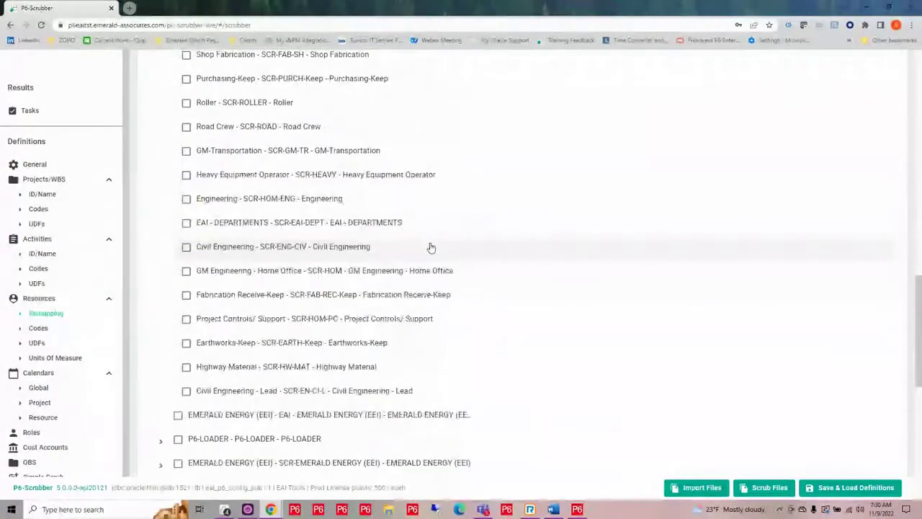
scroll(431, 246, up, 10)
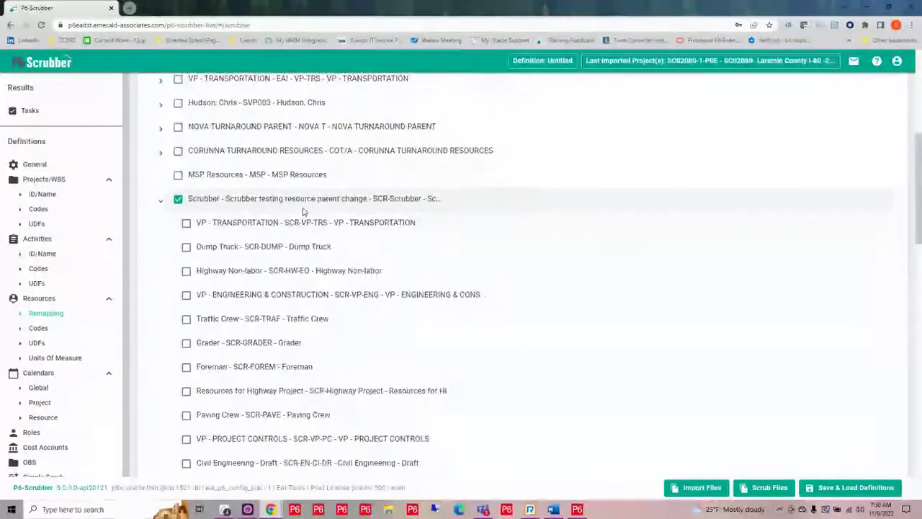
scroll(302, 212, up, 4)
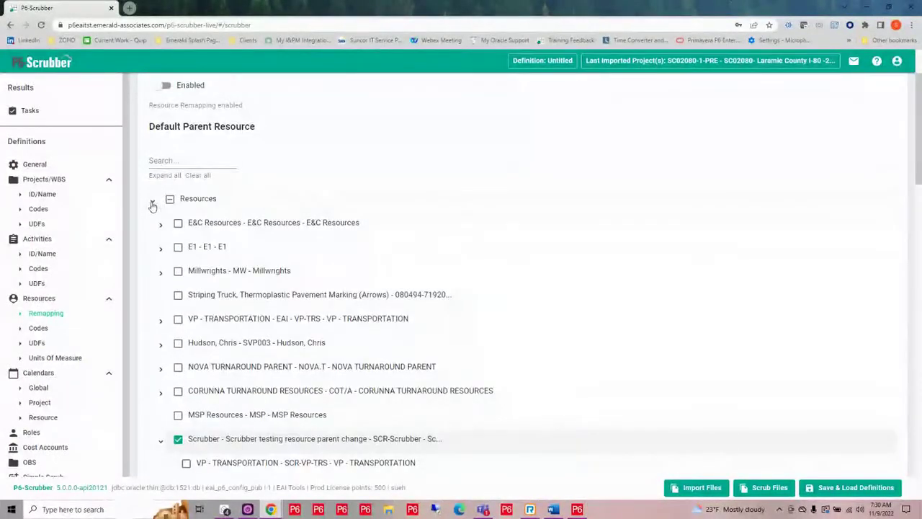
click(152, 203)
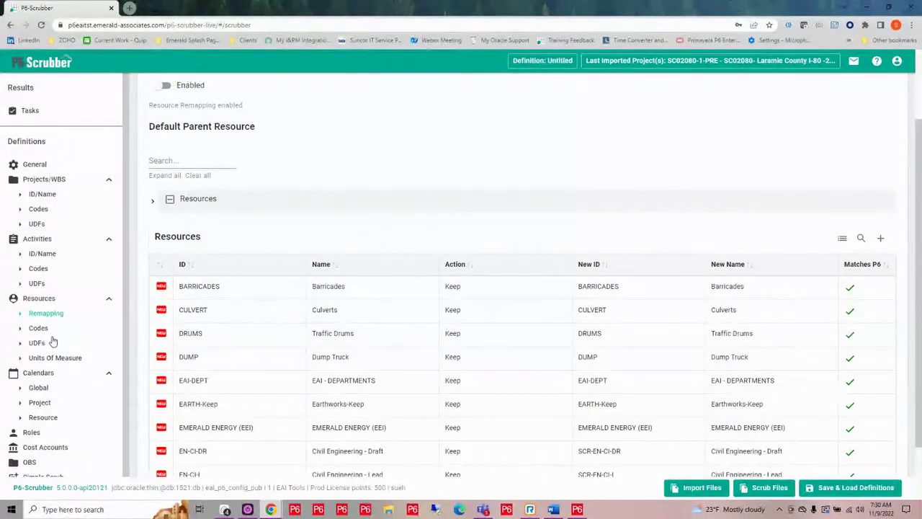
Set the rolldown action of all five global calendars to Rolldown and enable rolldown of extra global calendars.
scroll(52, 341, down, 1)
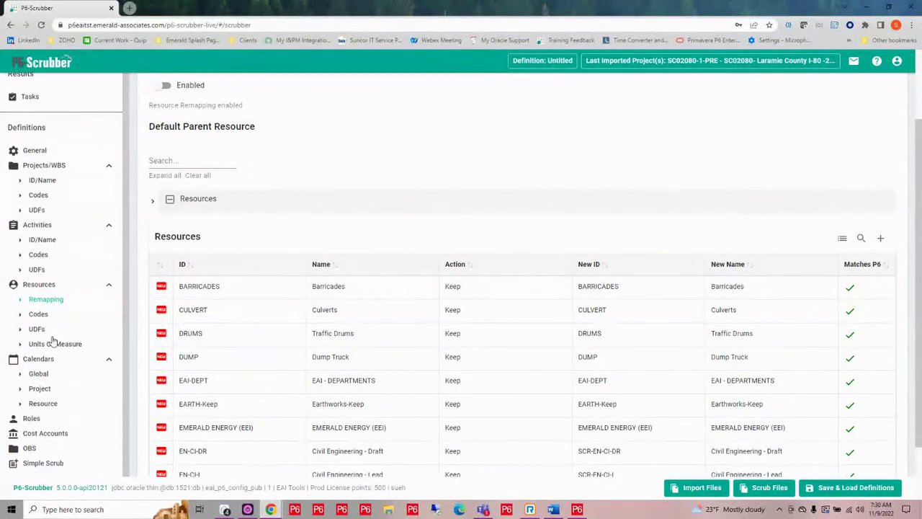
click(40, 374)
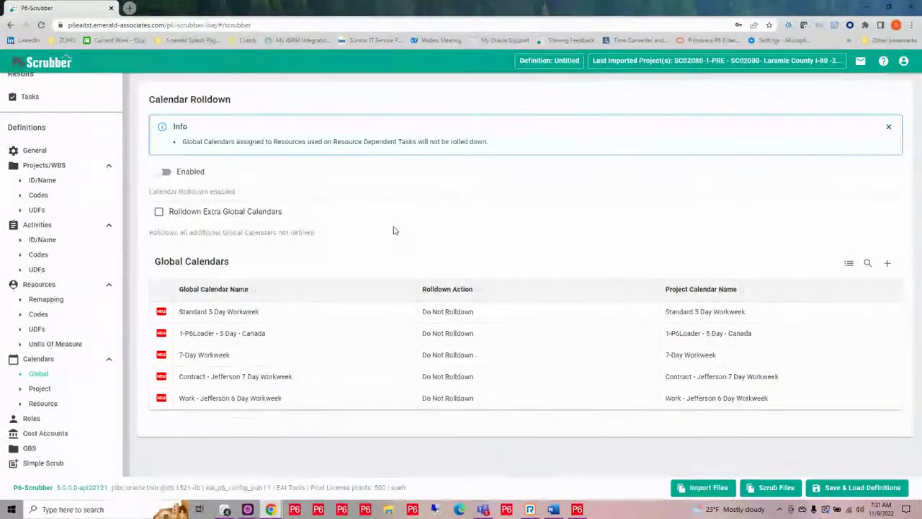
click(469, 312)
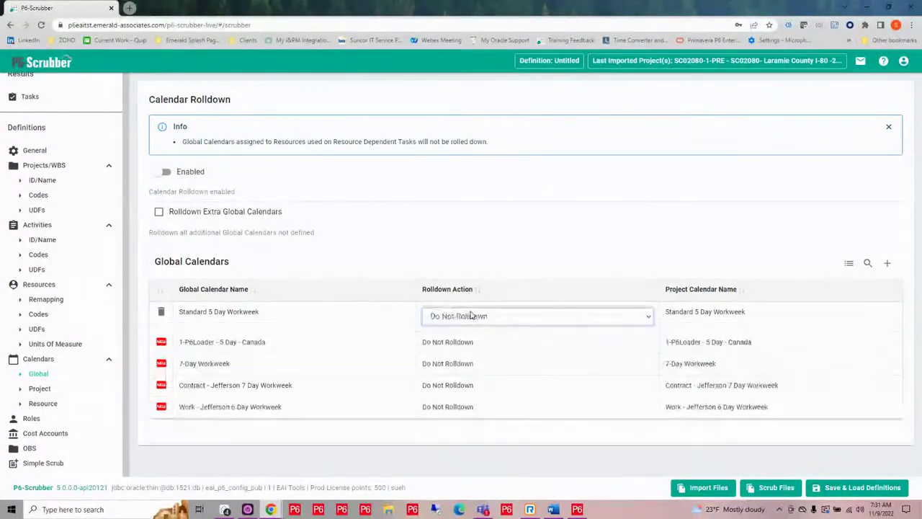
click(469, 315)
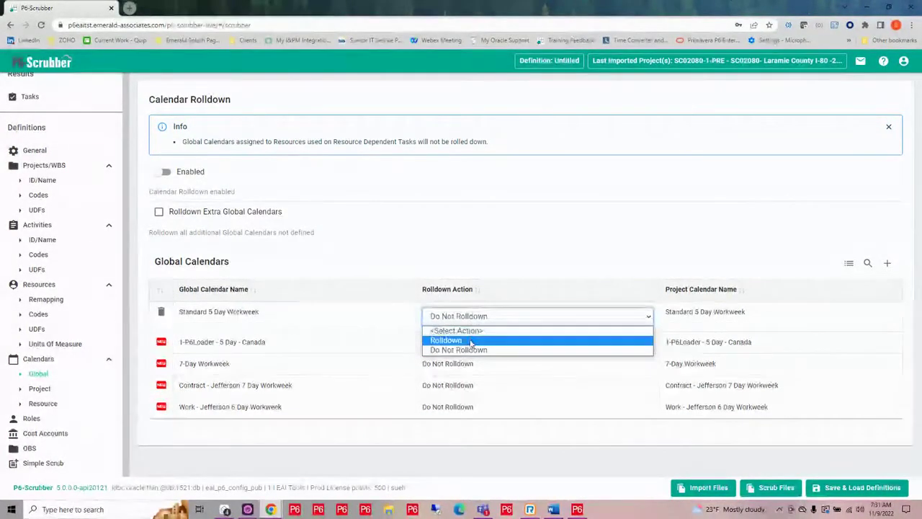
click(471, 340)
click(470, 340)
click(470, 337)
click(473, 362)
click(473, 363)
click(472, 360)
click(471, 384)
click(474, 384)
click(475, 382)
click(468, 405)
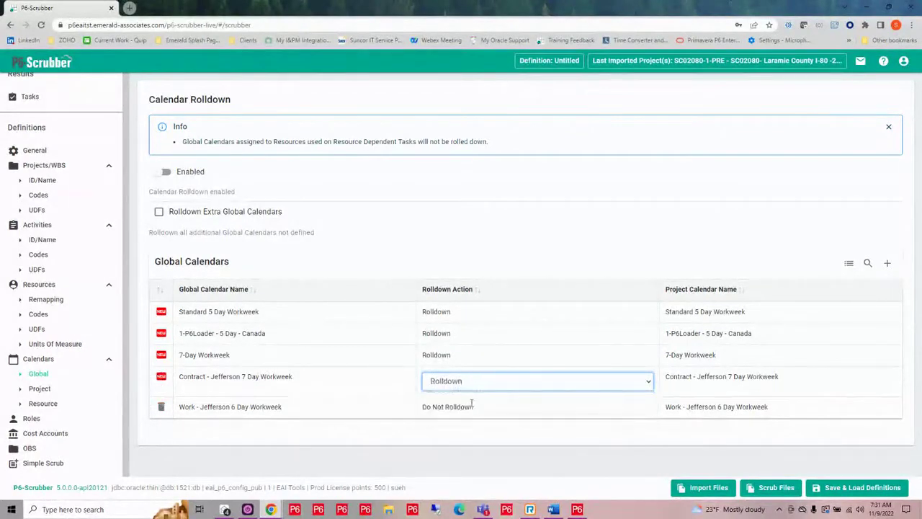
click(472, 400)
click(474, 404)
click(468, 436)
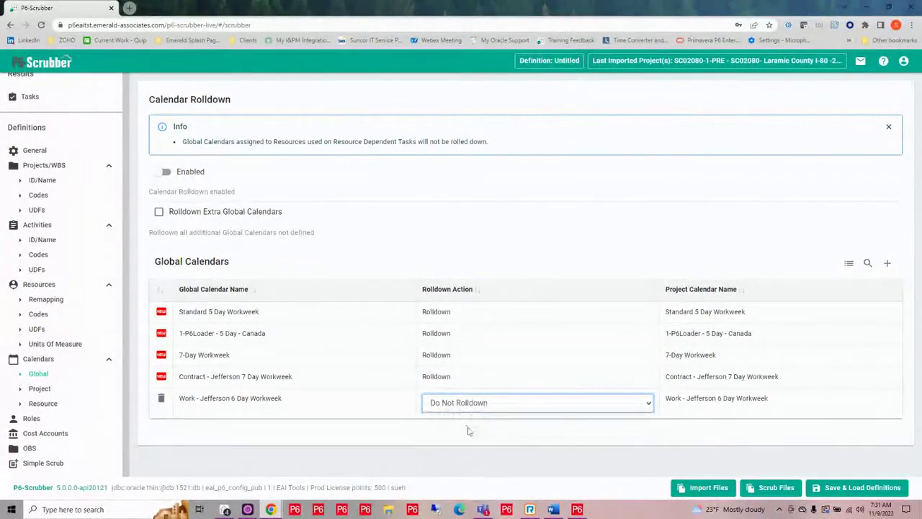
click(508, 231)
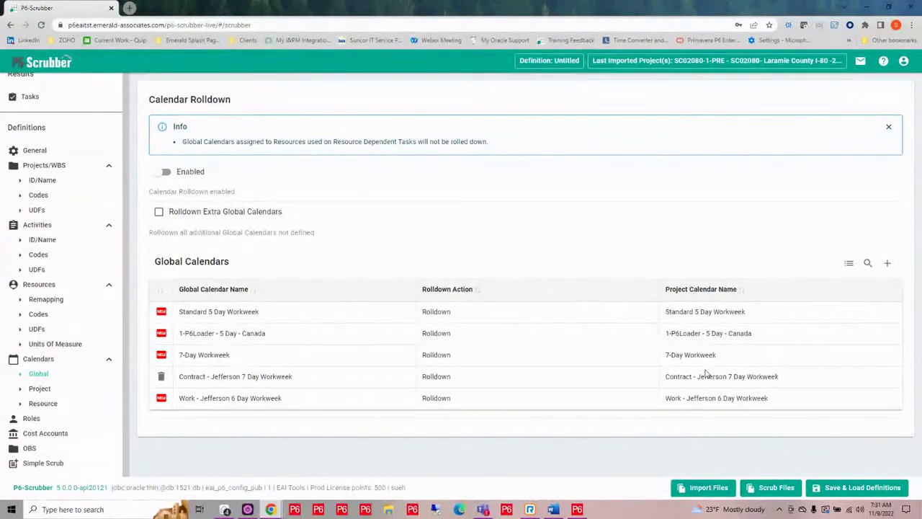
click(158, 213)
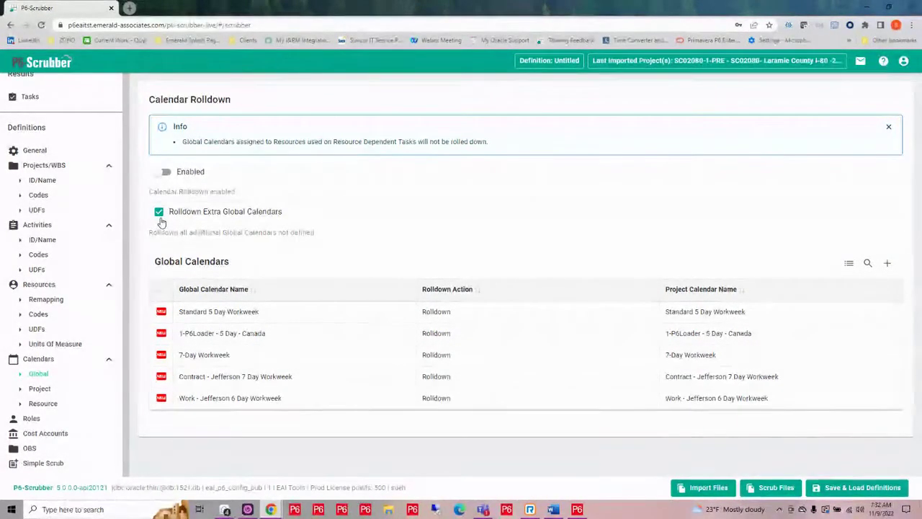
Review the project calendars, and remap the resource calendar Standard 5 Day-Resource only to SCR-Standard 5 Day-Resource only.
click(49, 391)
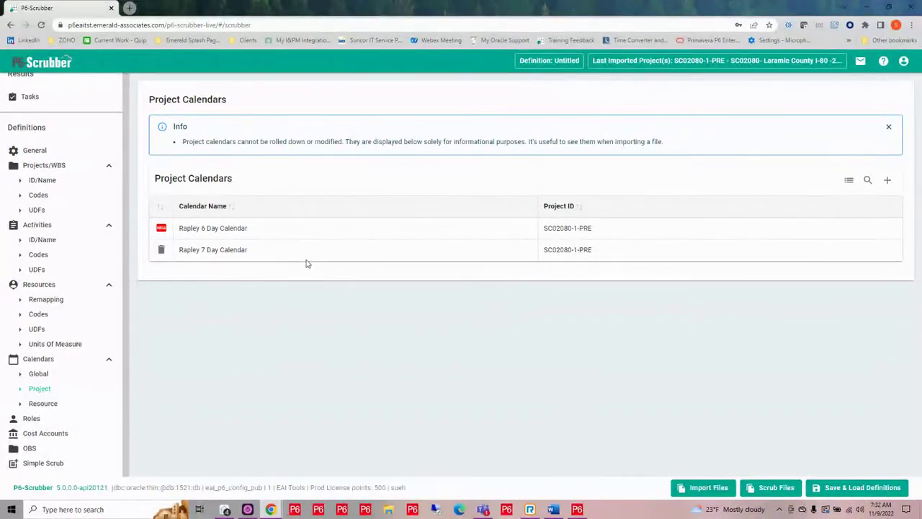
click(44, 405)
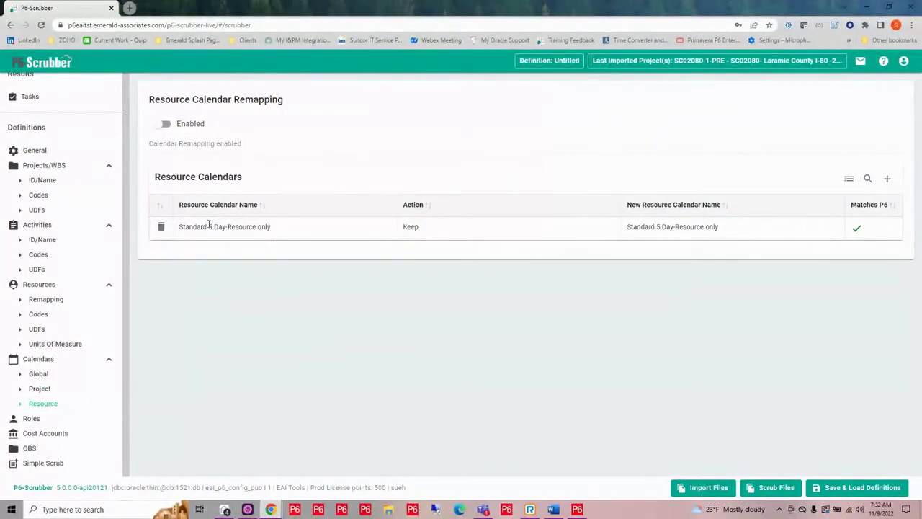
click(721, 229)
drag(737, 232, 721, 232)
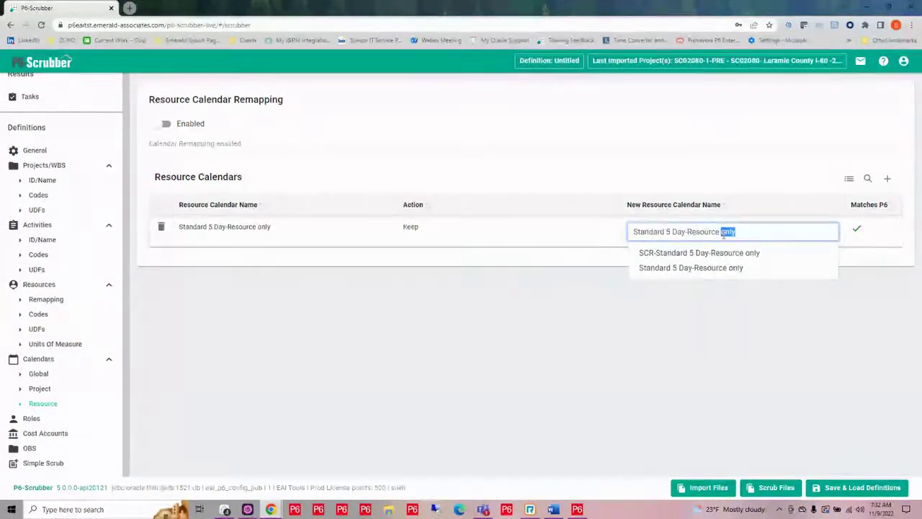
click(682, 255)
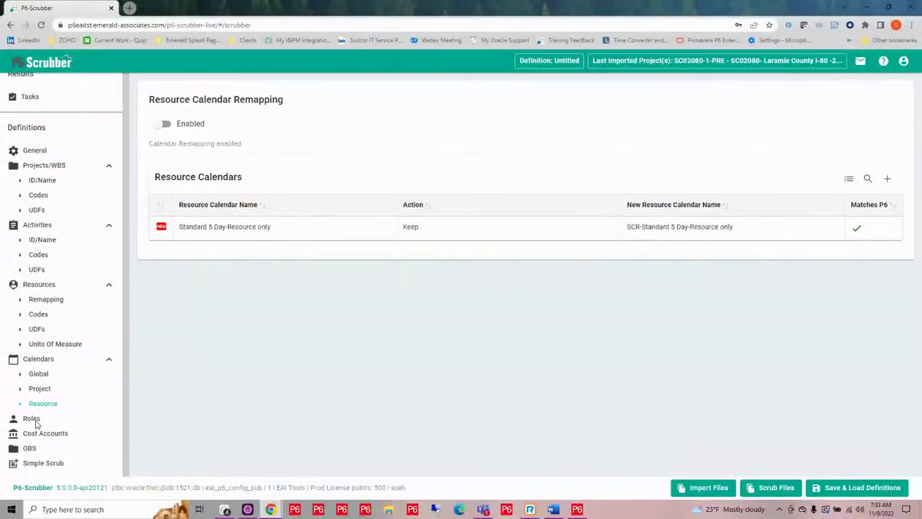
In role remapping, choose SCR Roles from the role hierarchy as the default parent role.
click(33, 420)
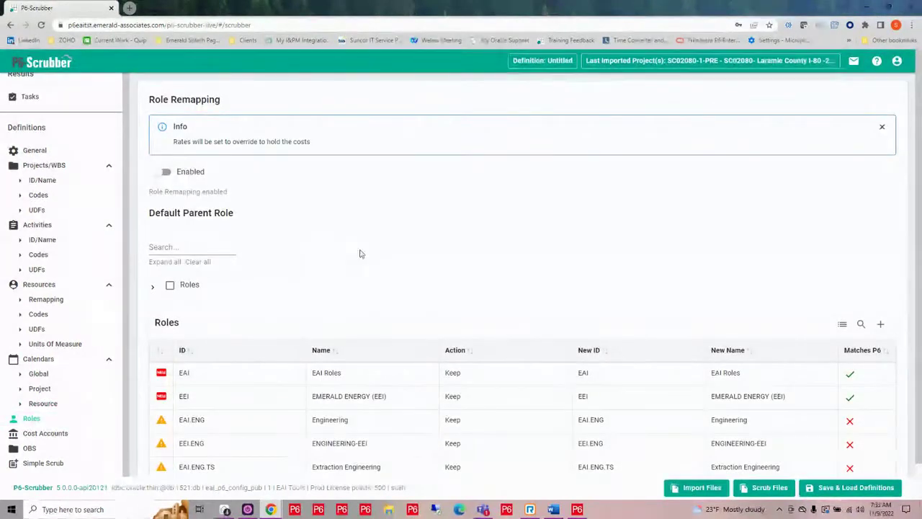
scroll(360, 254, down, 1)
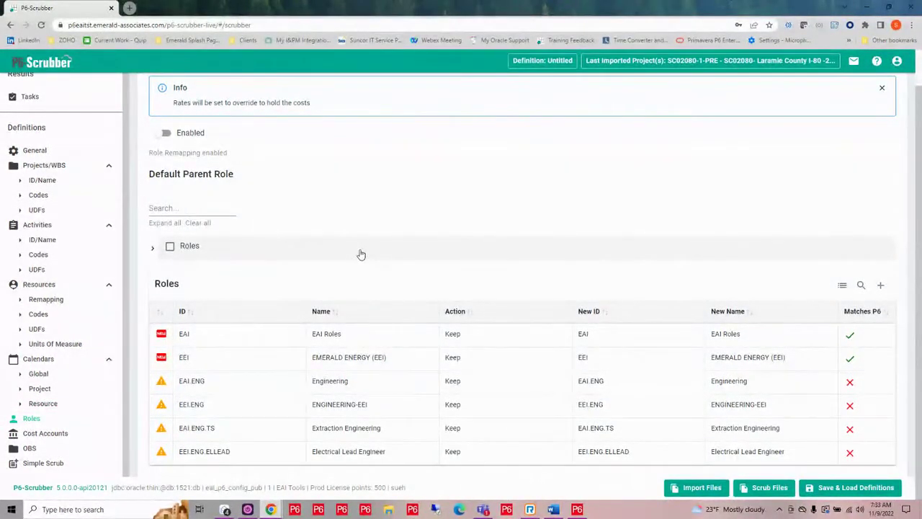
click(153, 249)
scroll(201, 361, down, 2)
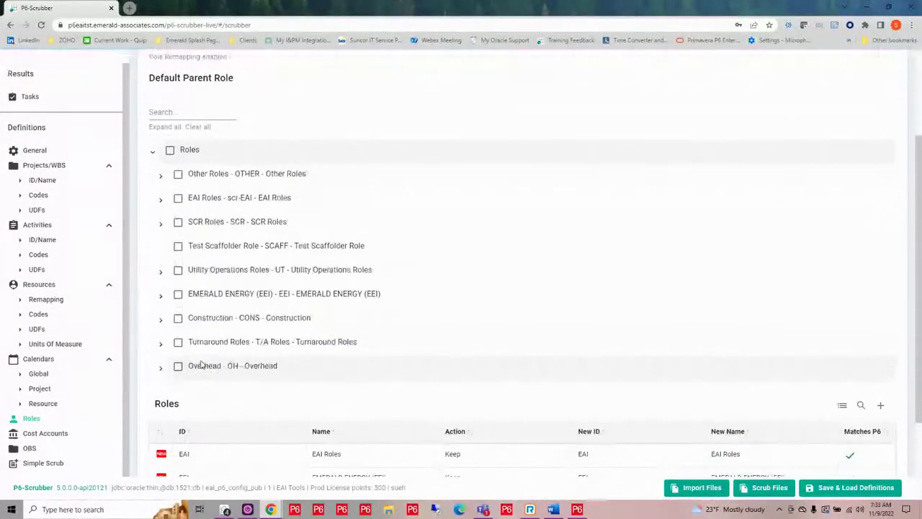
click(177, 223)
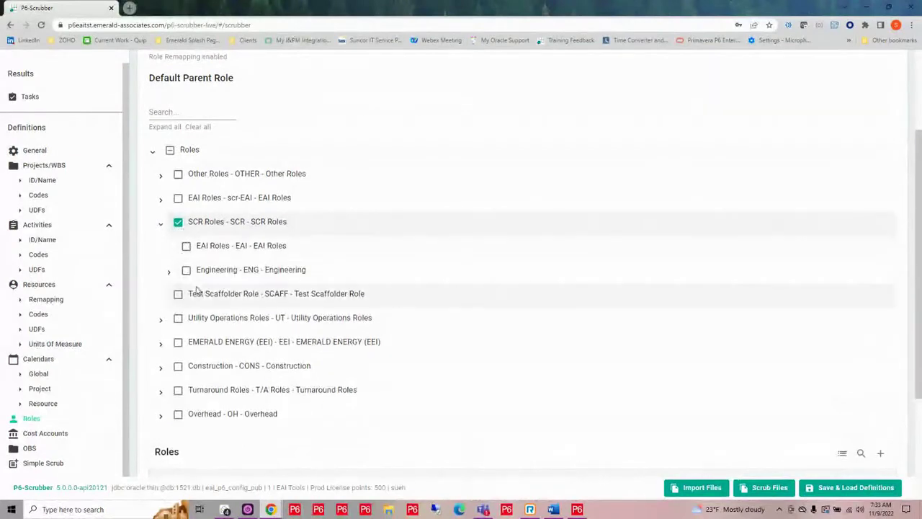
click(153, 154)
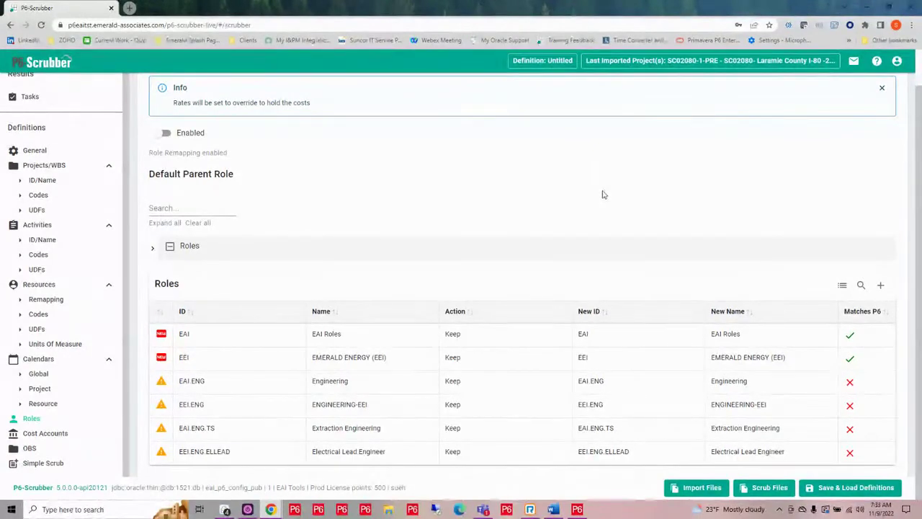
Allow unmatched remapping for the roles EAI.ENG, EEI.ENG, EAI.ENG.TS and EEI.ENG.ELLEAD.
mouse_move(844, 381)
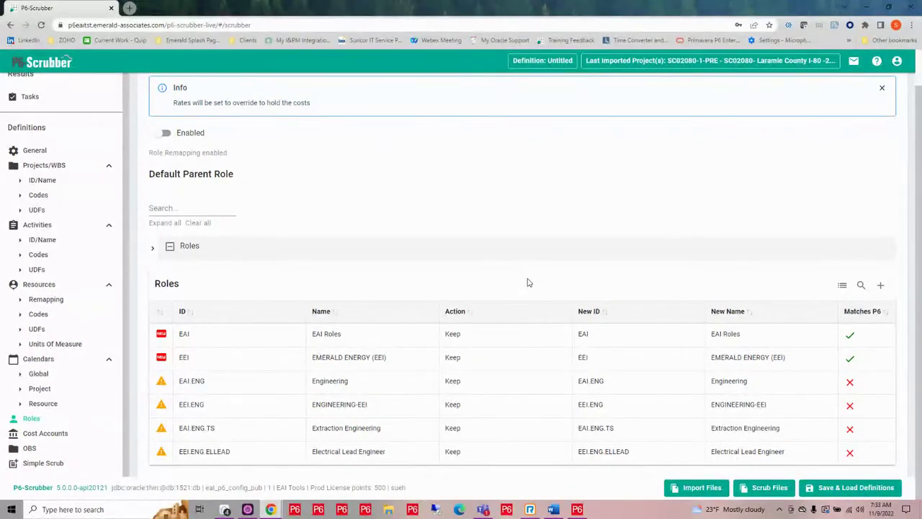
mouse_move(181, 385)
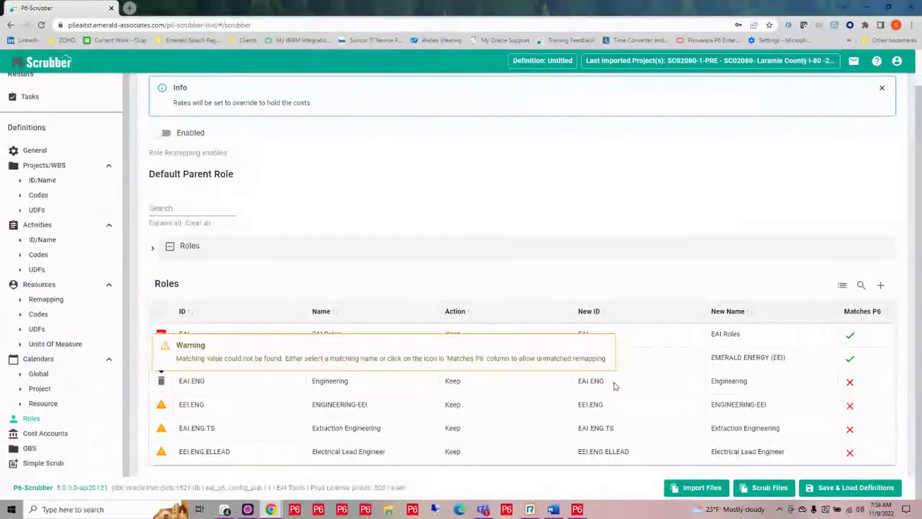
click(850, 383)
click(854, 386)
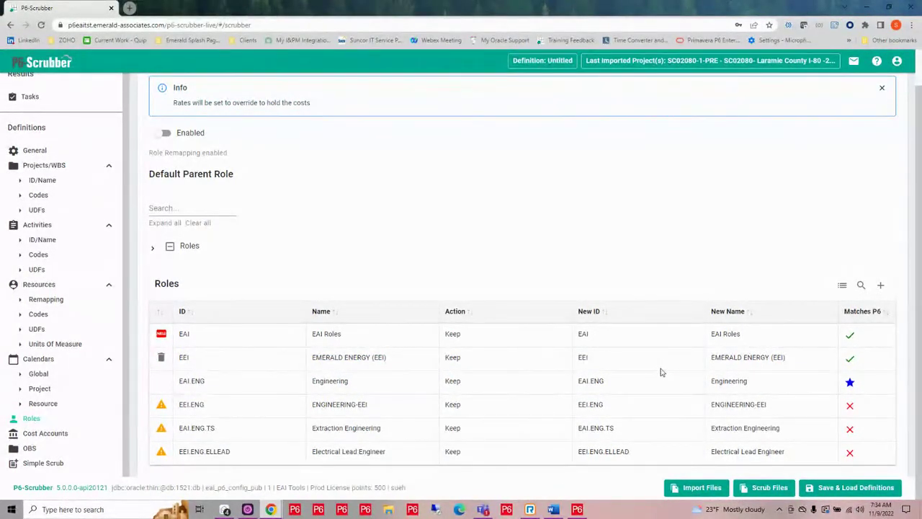
click(851, 407)
click(867, 408)
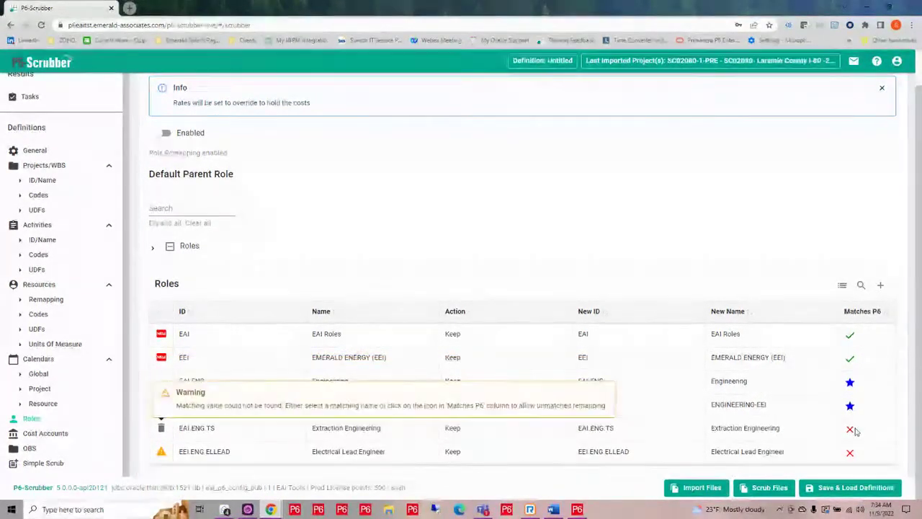
click(851, 429)
click(866, 433)
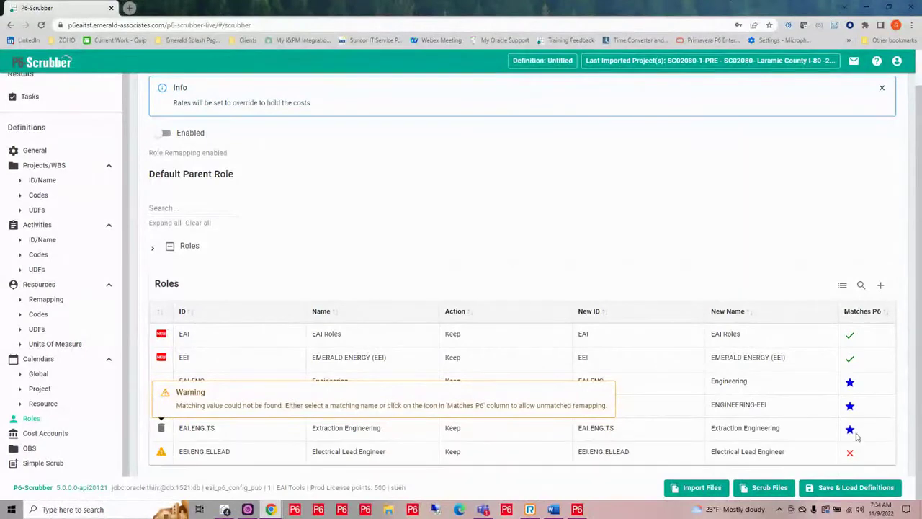
click(850, 451)
click(866, 456)
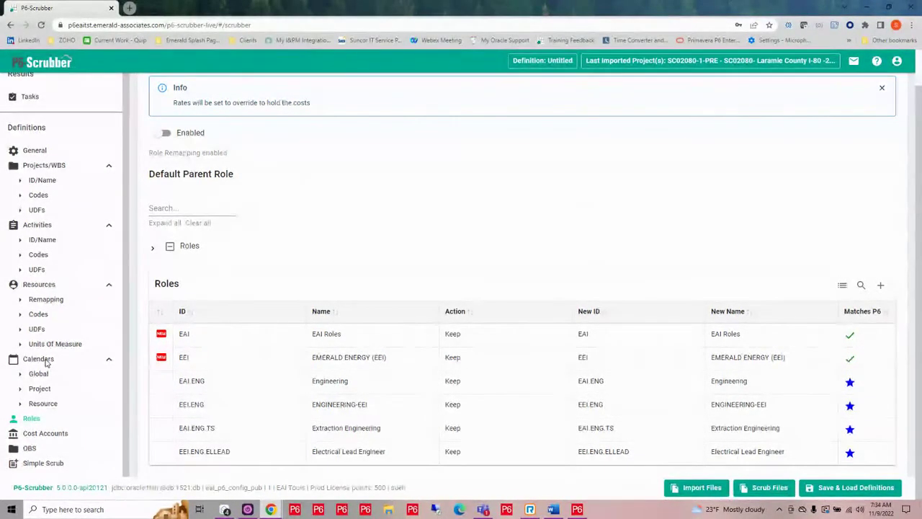
In the cost account definitions, examine the available actions for the TS (TRANS-Scope) account.
click(45, 435)
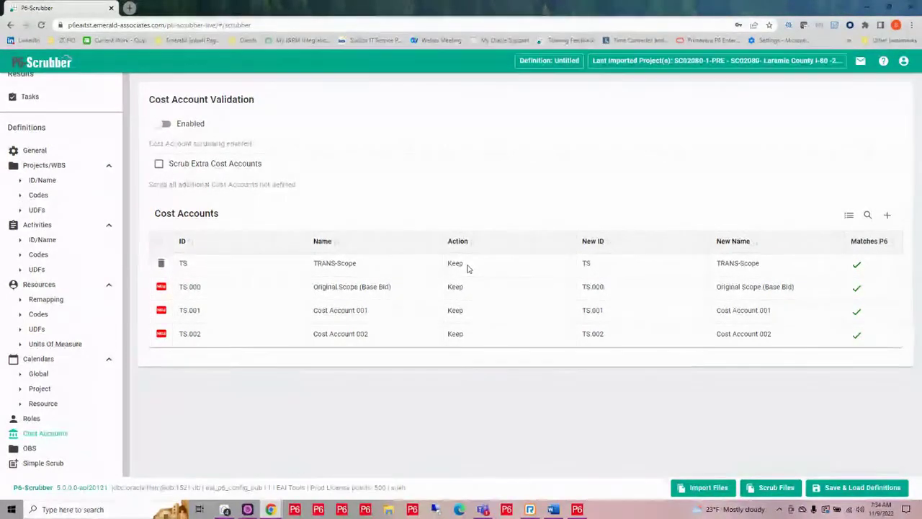
click(467, 266)
click(475, 269)
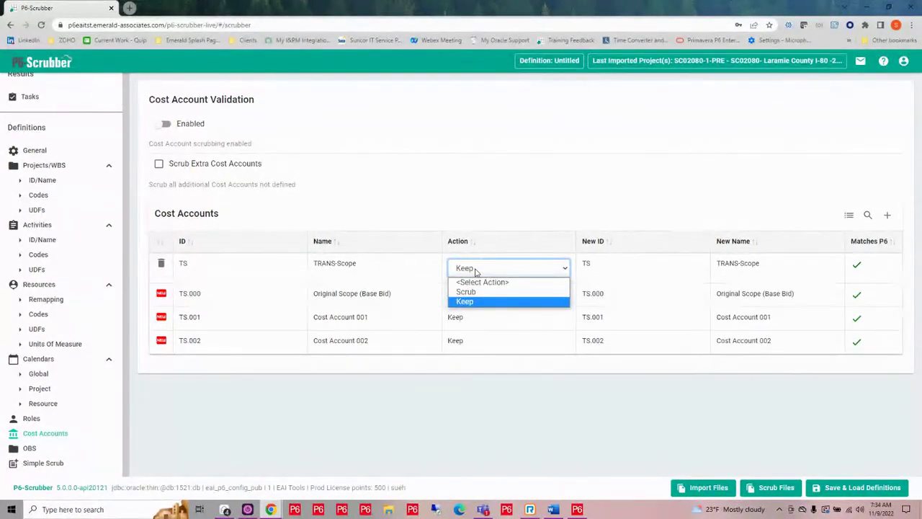
click(475, 270)
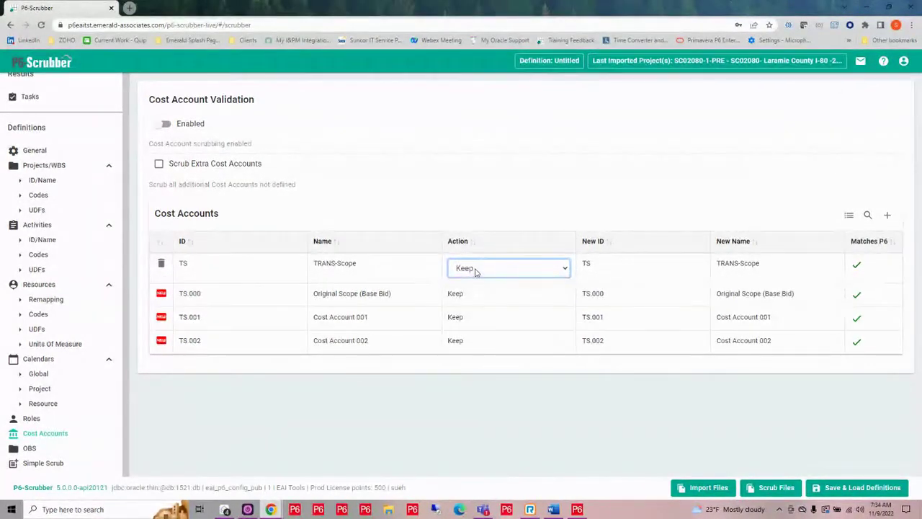
In OBS remapping, choose P6-Scrubber under Enterprise > EAI - TOOLS as the default parent OBS.
click(29, 449)
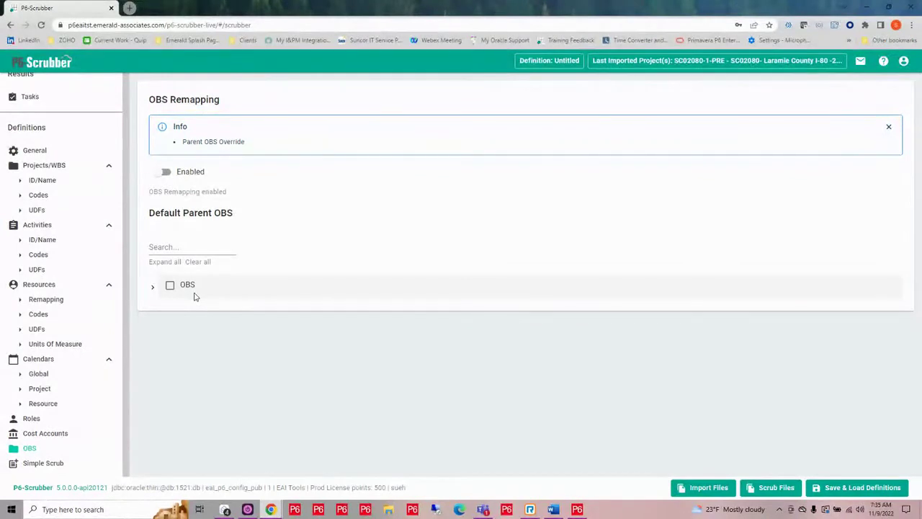
click(153, 288)
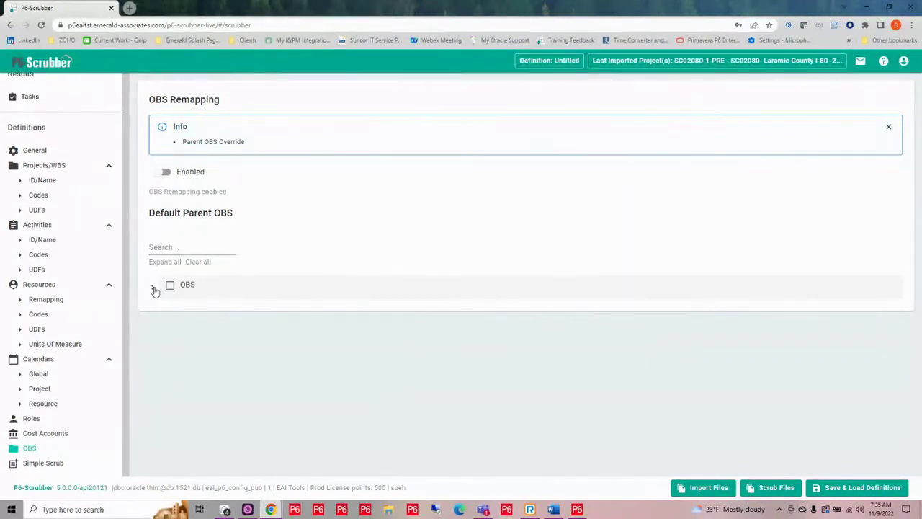
click(162, 313)
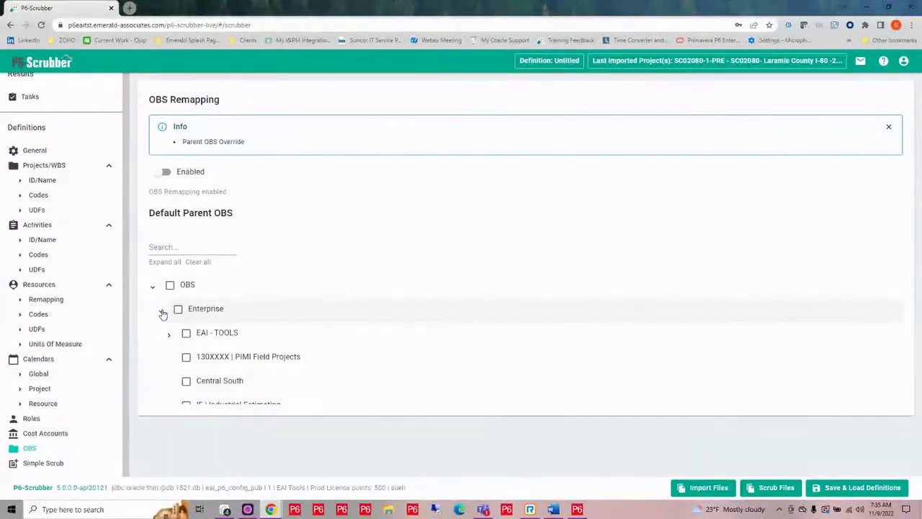
scroll(451, 371, down, 2)
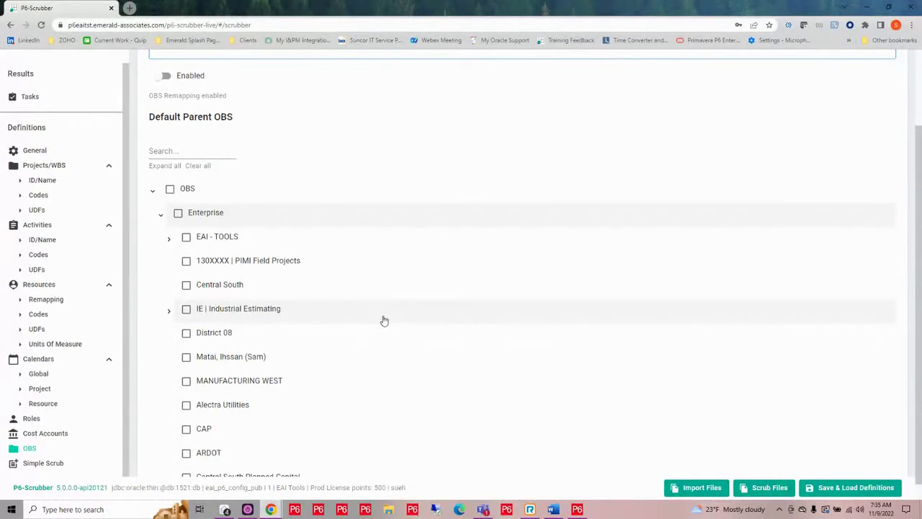
scroll(384, 321, down, 1)
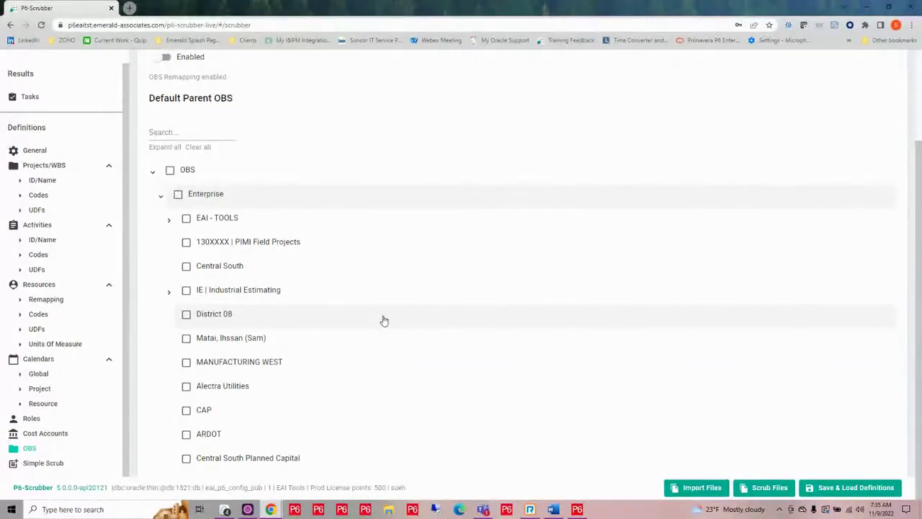
click(170, 221)
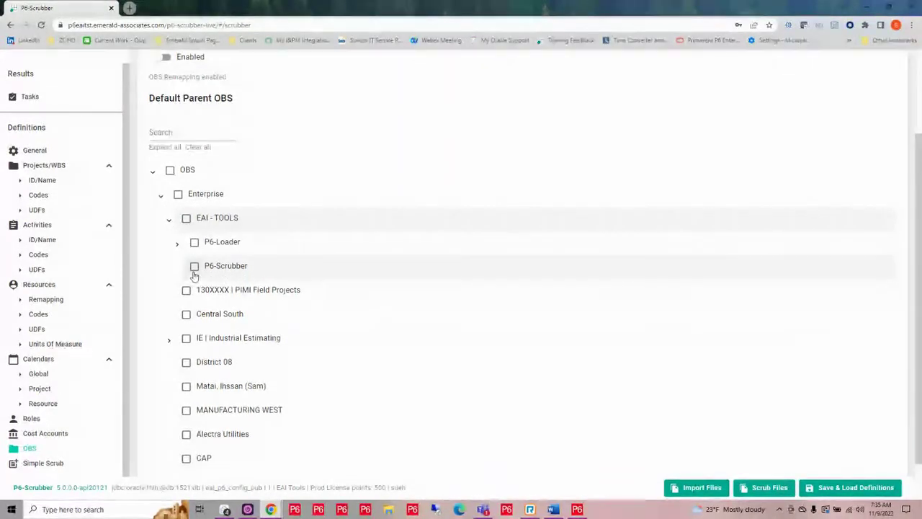
click(194, 266)
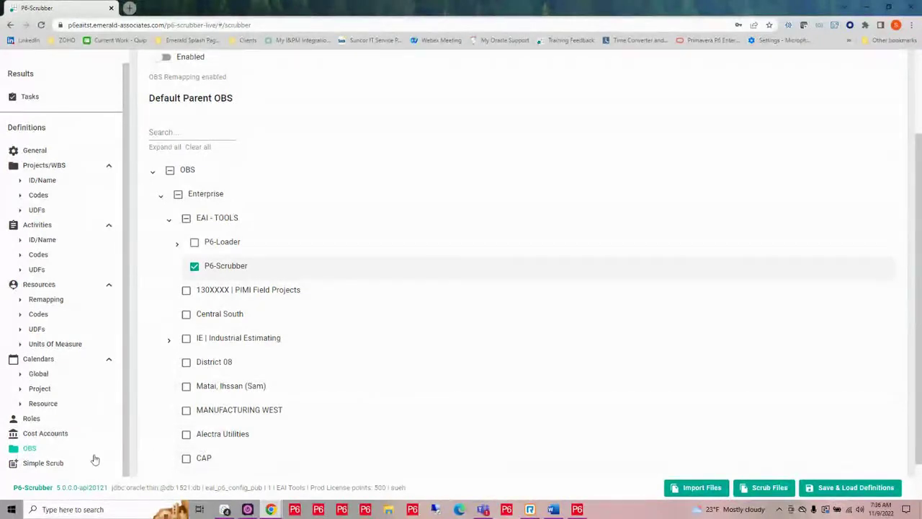
In the Simple Scrub definition, set the project code type prefix to SCR and the common prefix separator to a hyphen (-).
click(41, 465)
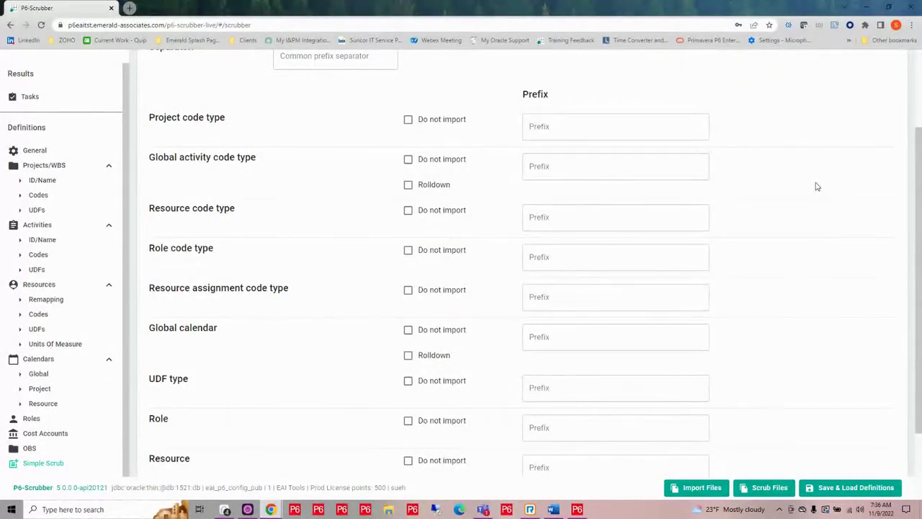
scroll(816, 187, up, 1)
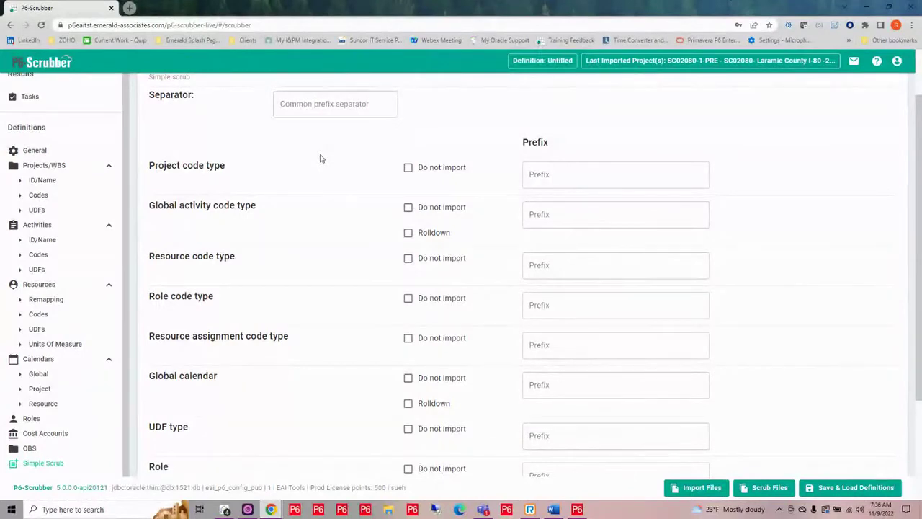
scroll(320, 155, up, 2)
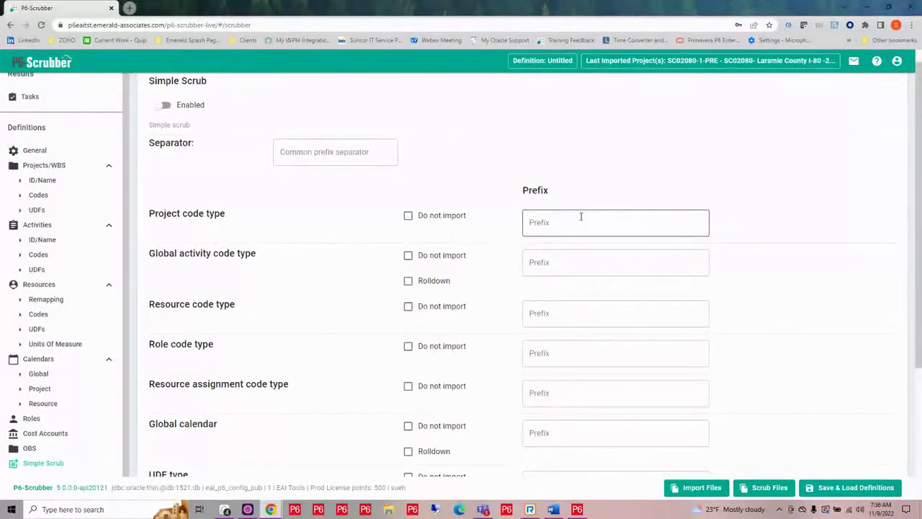
click(557, 223)
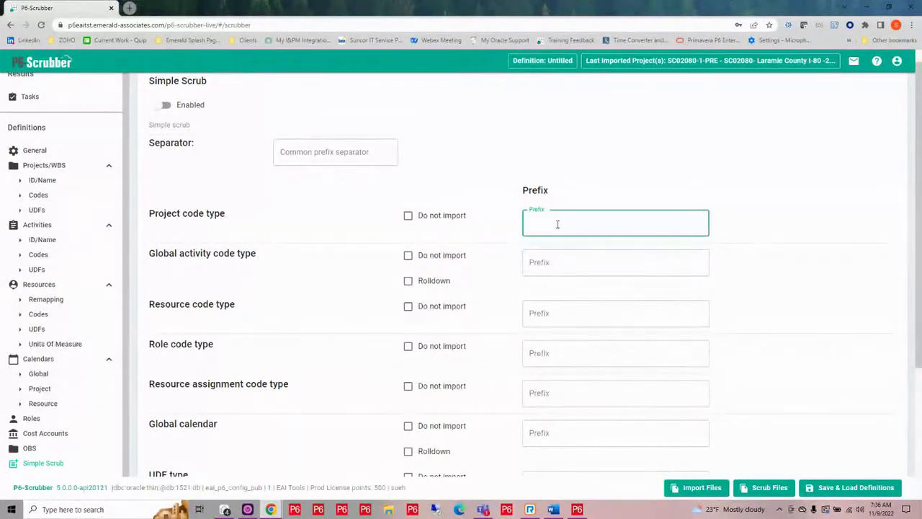
text(SCR)
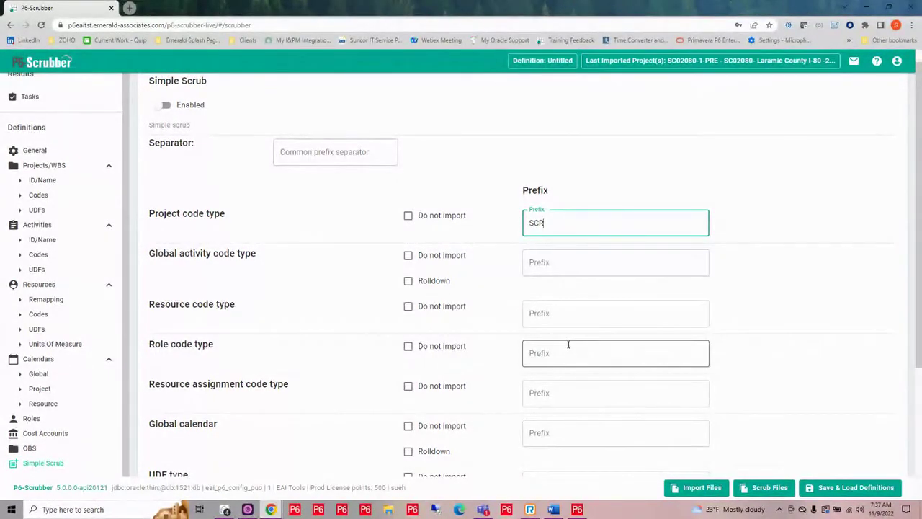
click(296, 151)
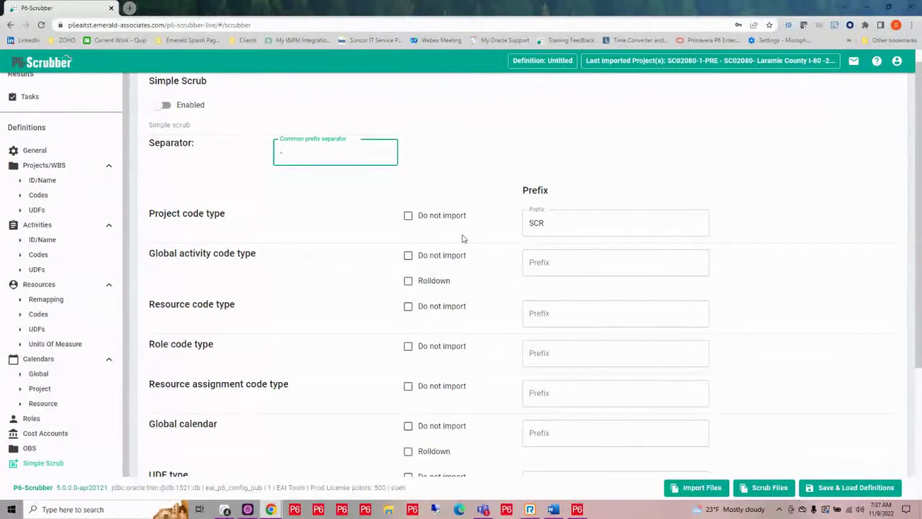
Exclude resource code types and role code types from import, and enable rolldown for global activity code types.
click(409, 308)
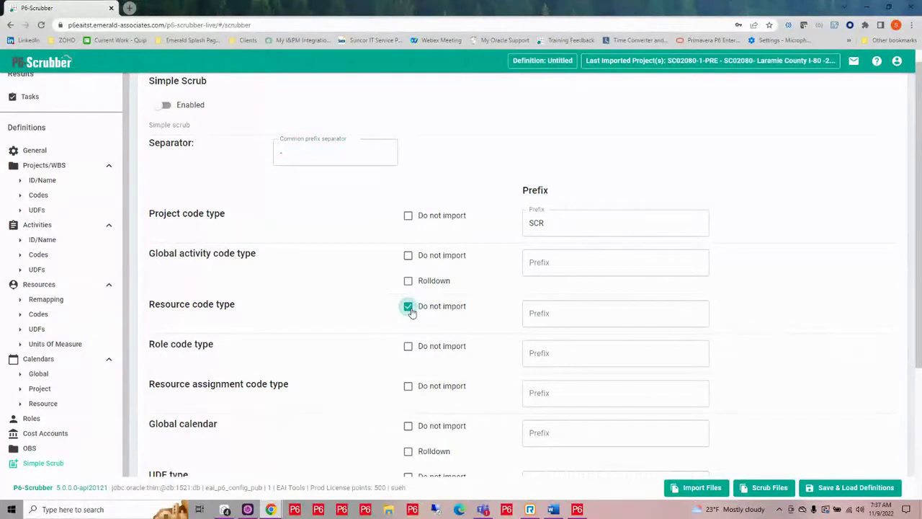
click(407, 347)
scroll(365, 269, down, 1)
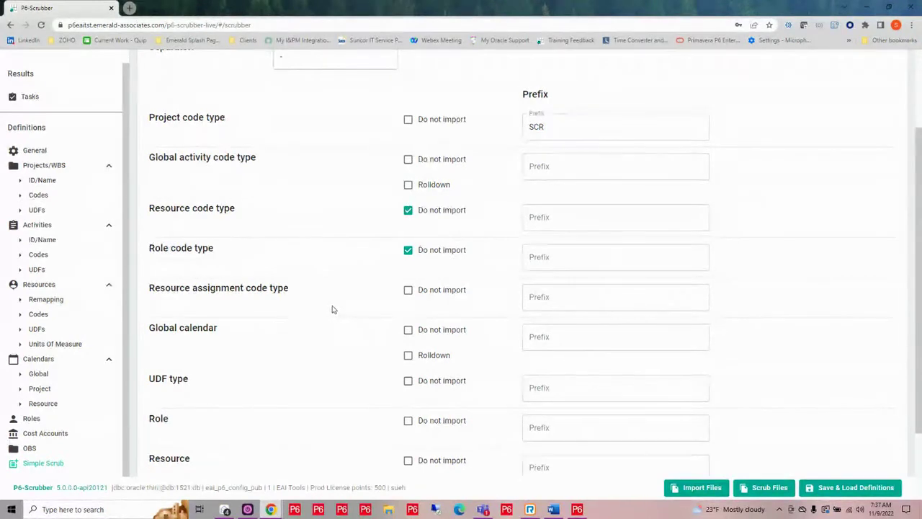
click(408, 185)
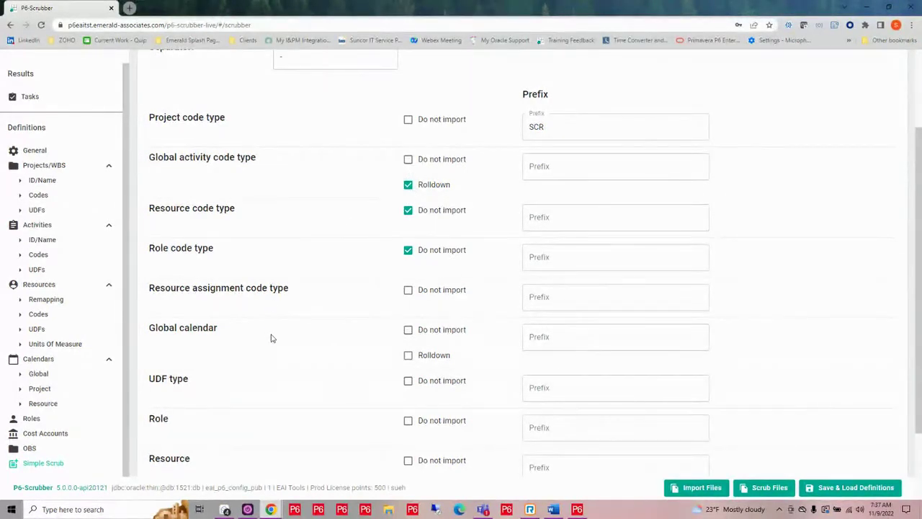
click(610, 165)
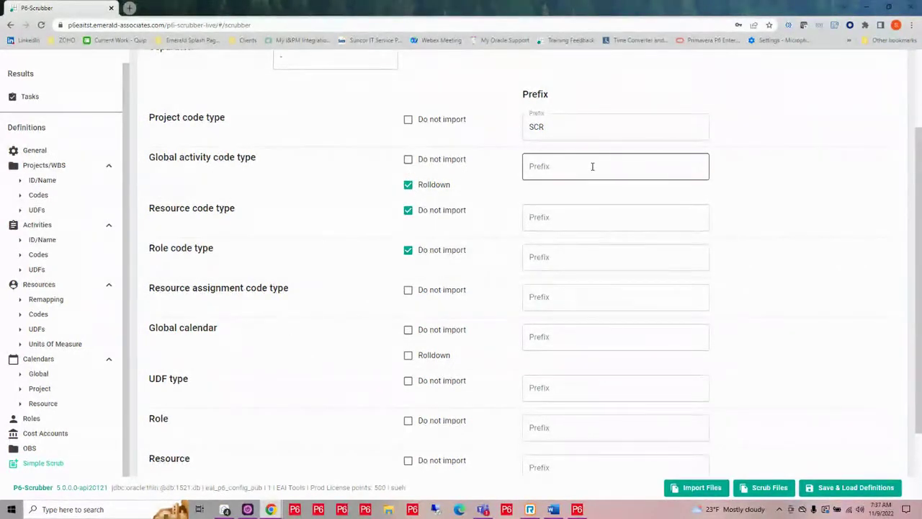
click(436, 314)
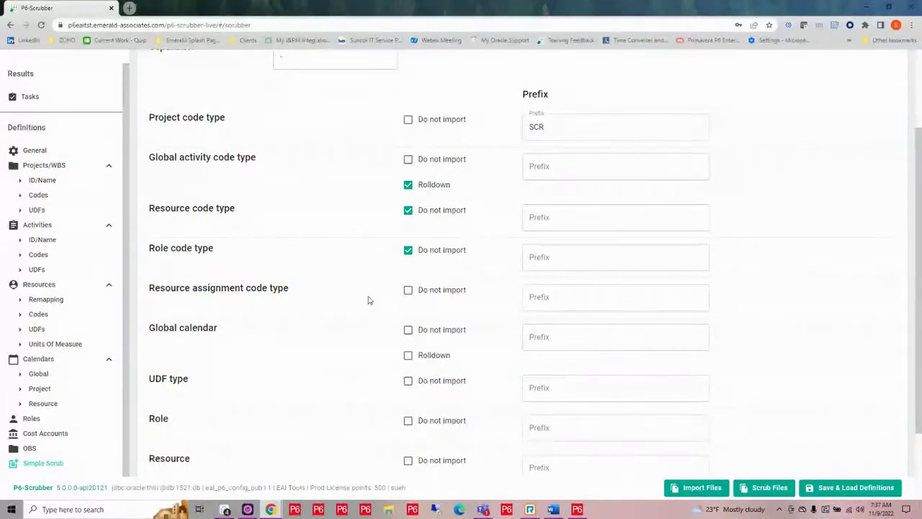
scroll(368, 300, down, 3)
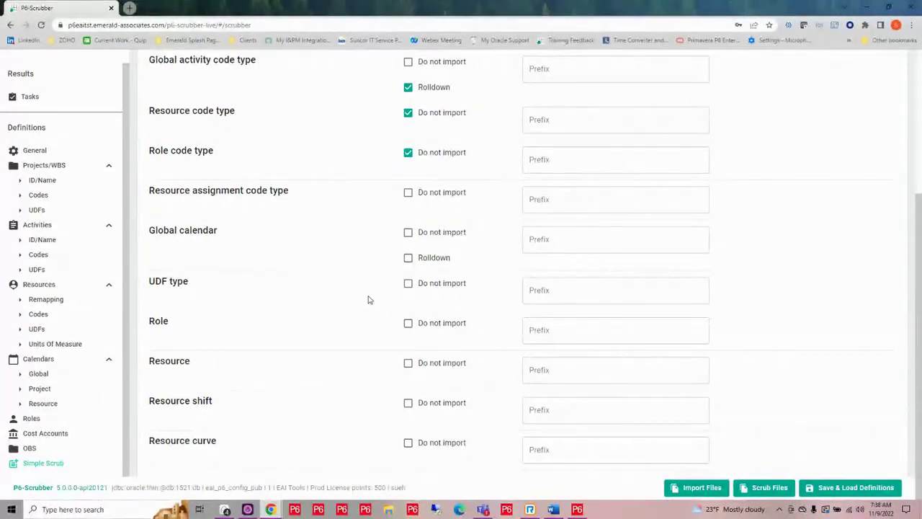
Start saving the current settings as a new scrubber definition named Webinar-Example.
click(847, 491)
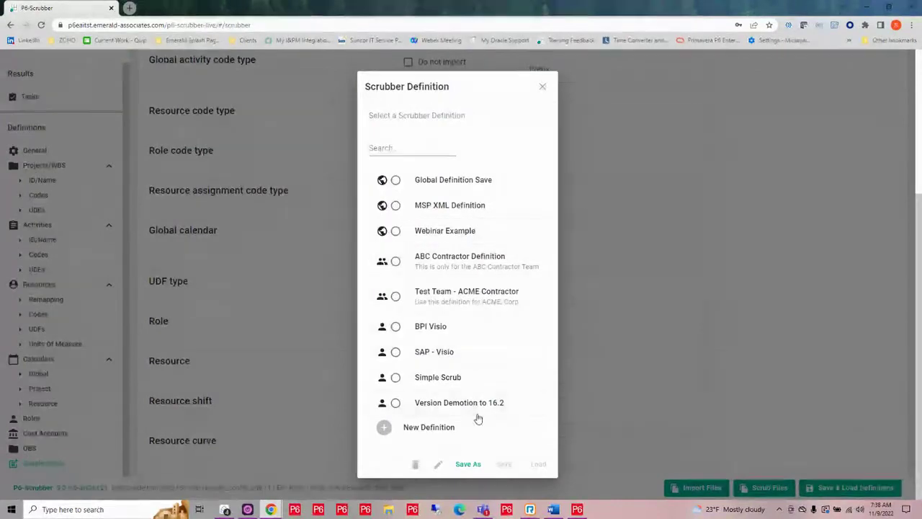
click(467, 465)
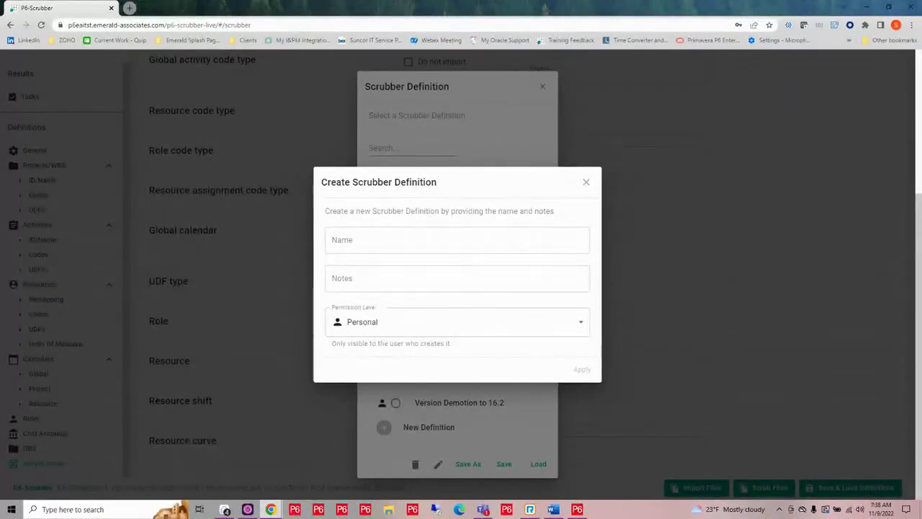
click(504, 243)
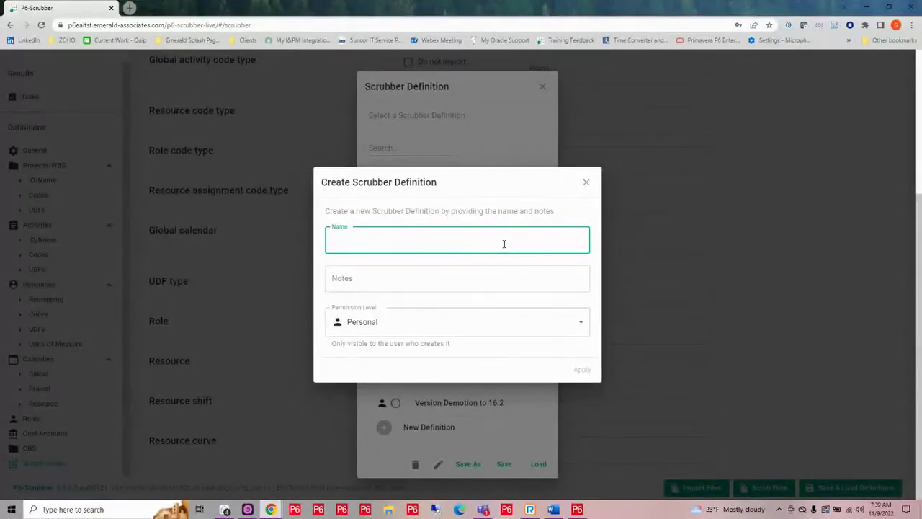
text(Webinar-Example)
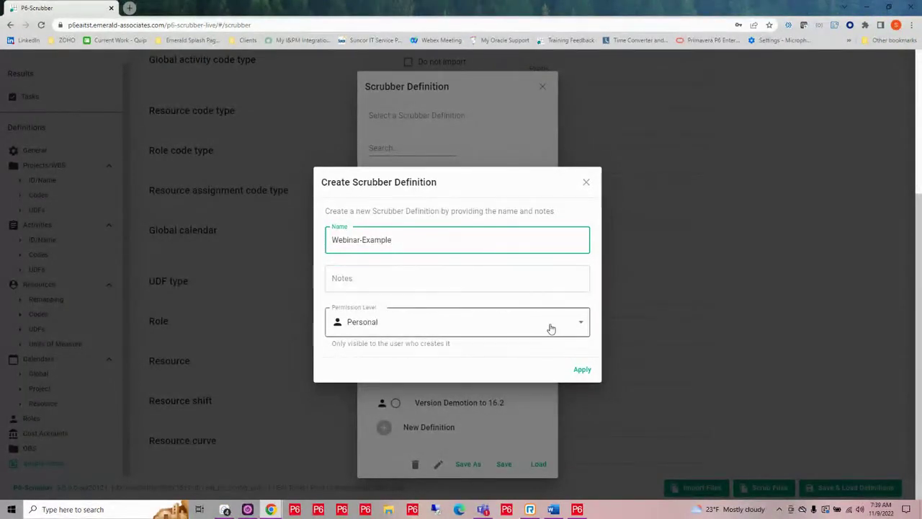
Try the Team permission level with the ABC Contractor team, and the Global level, for the new definition.
click(583, 328)
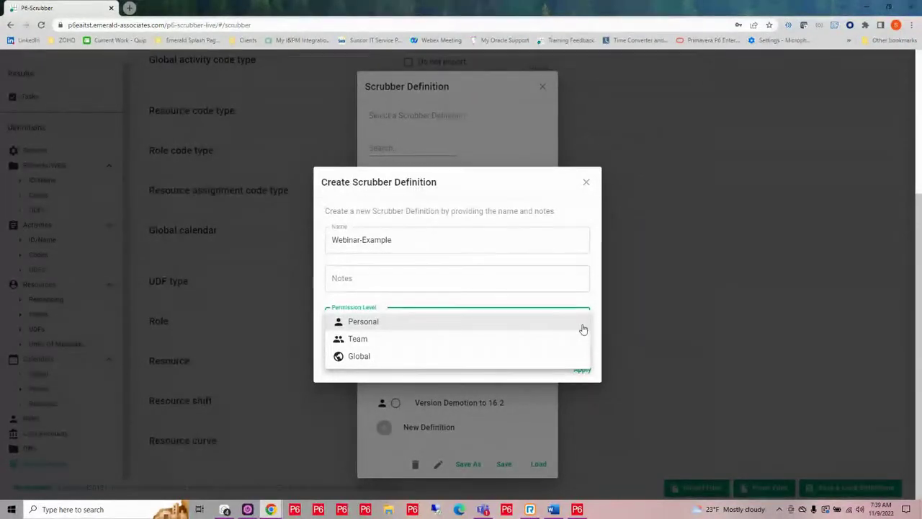
click(422, 345)
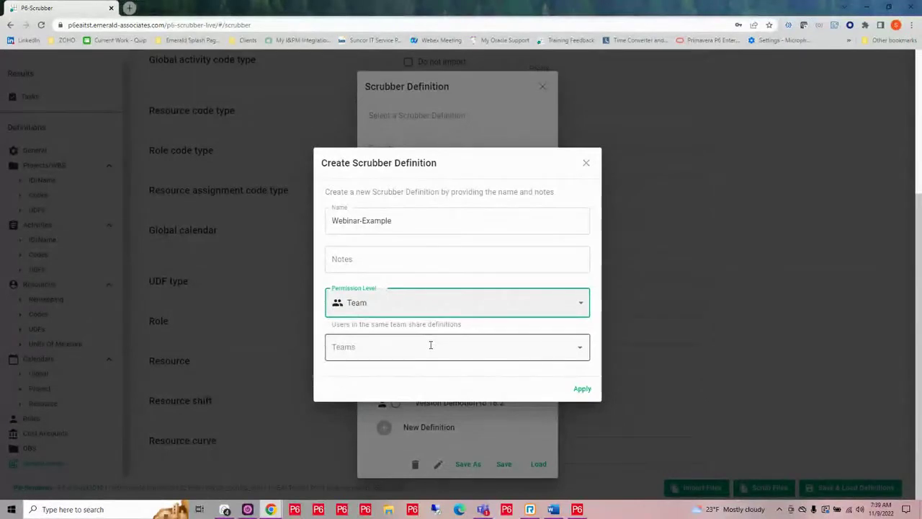
click(433, 351)
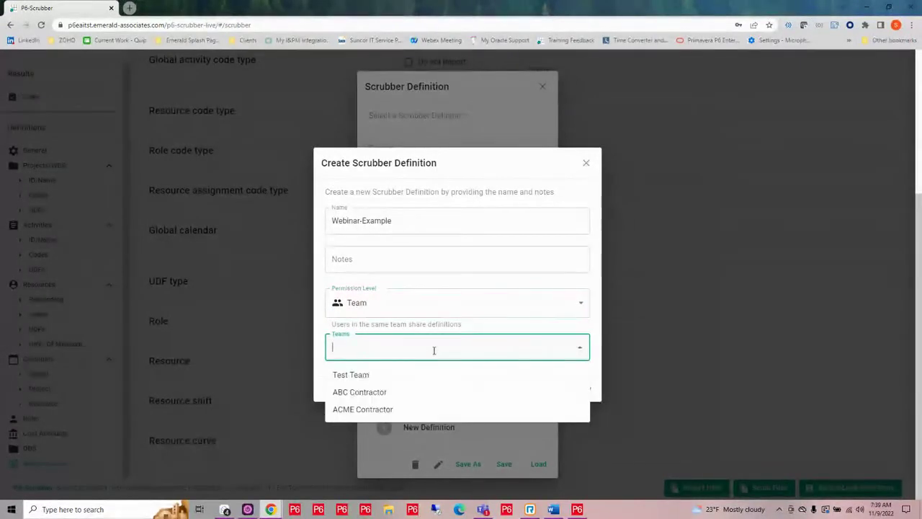
click(401, 395)
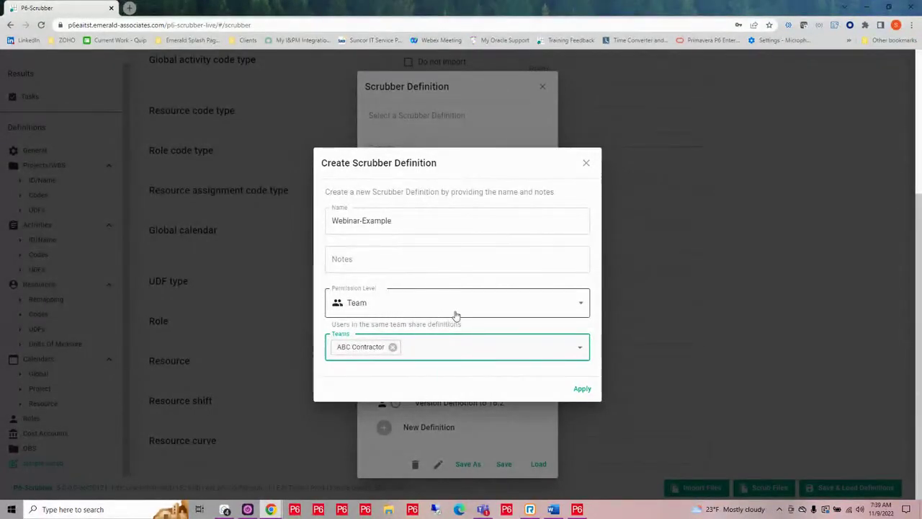
click(582, 308)
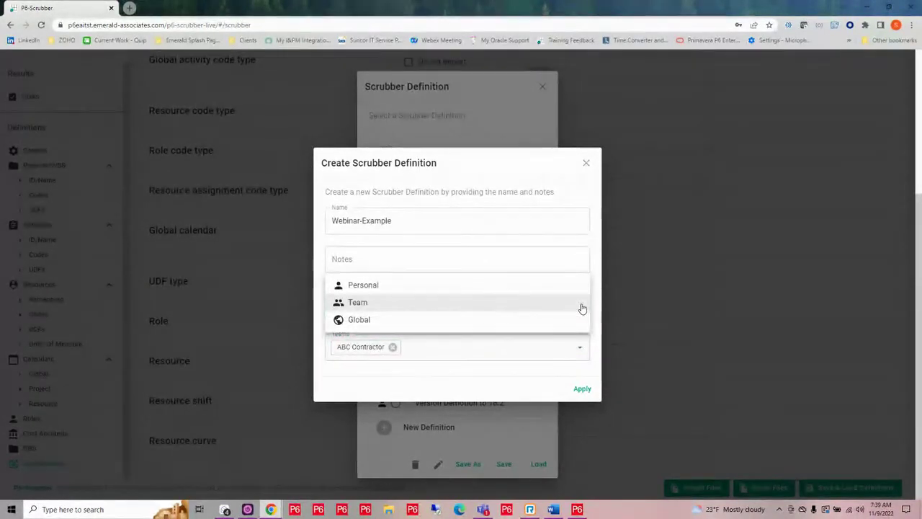
click(438, 330)
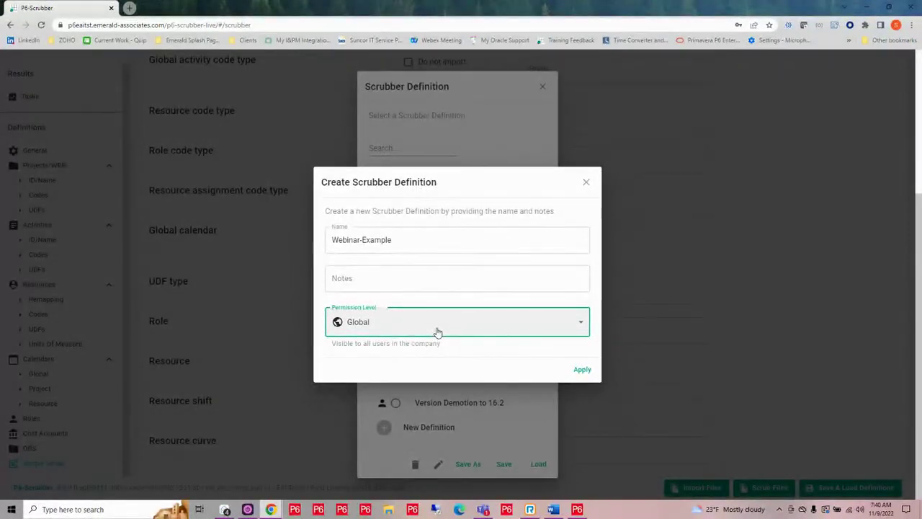
Set the new definition's permission level to Personal and save it.
click(580, 325)
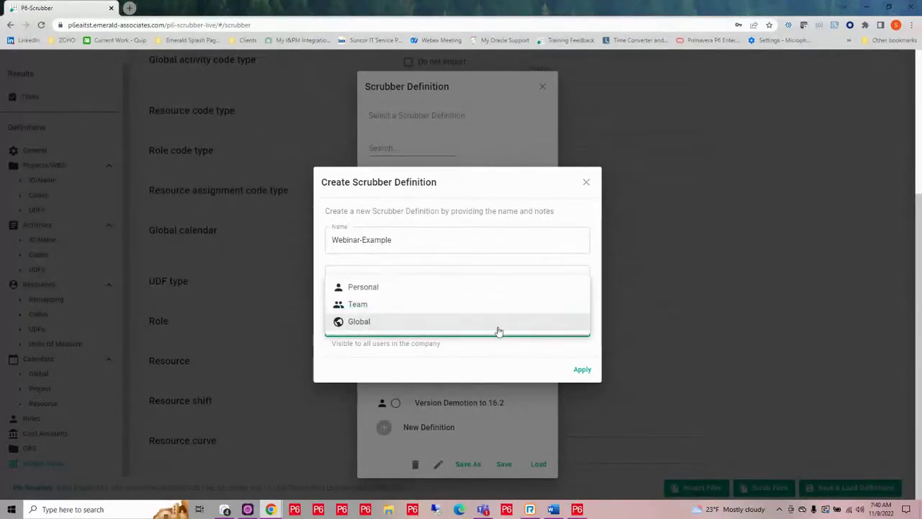
click(444, 286)
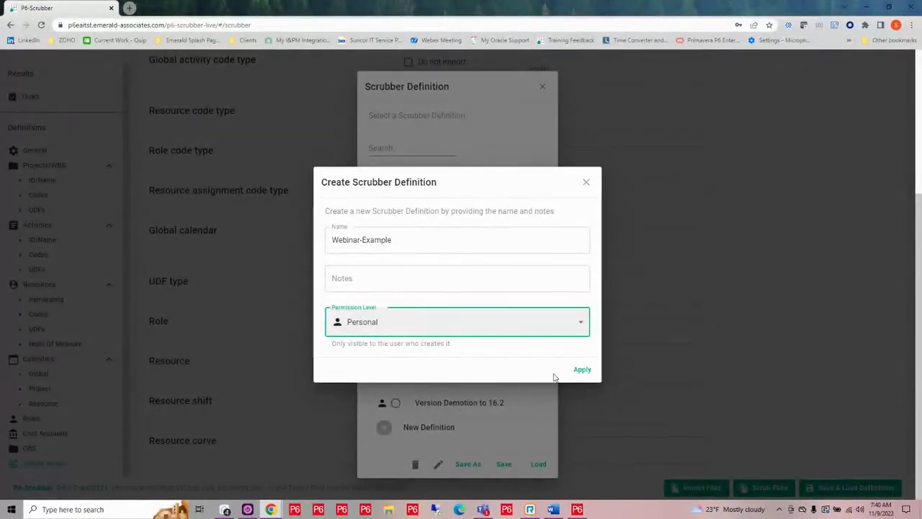
click(582, 371)
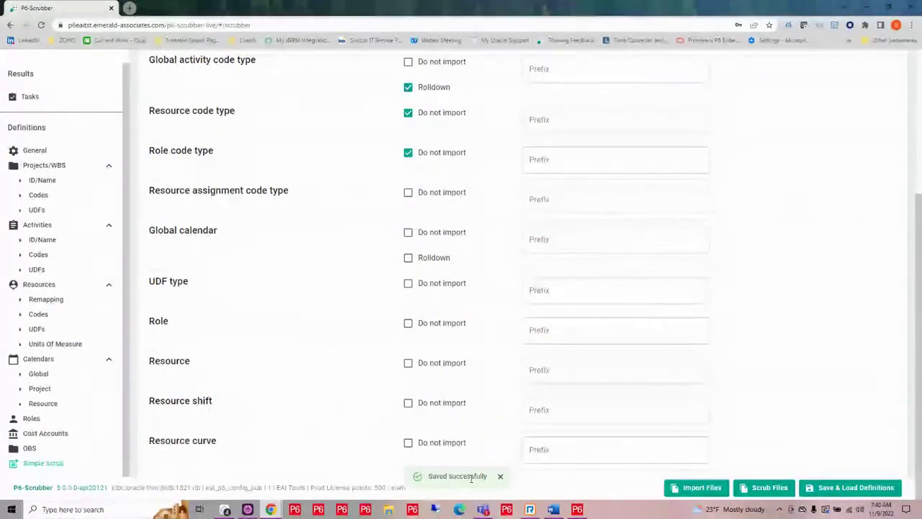
Load the saved global definition Webinar Example and review its simple scrub settings.
scroll(811, 257, up, 3)
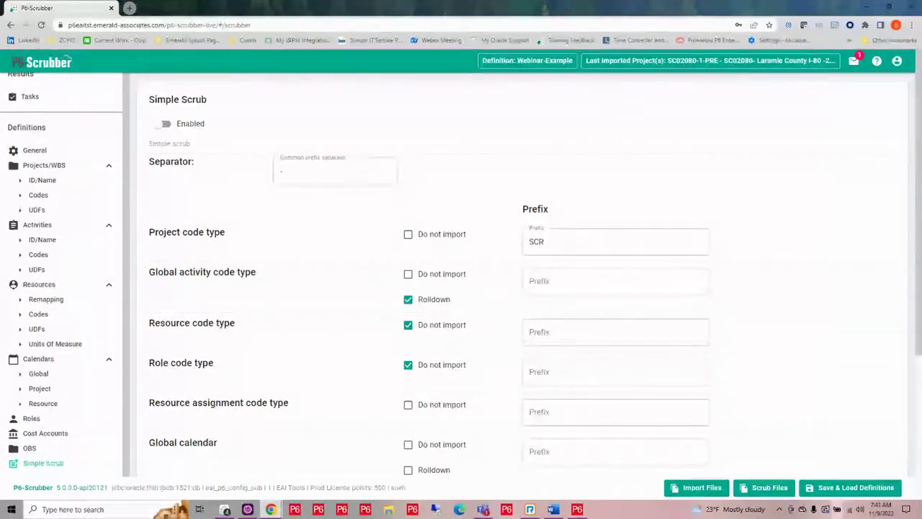
click(857, 489)
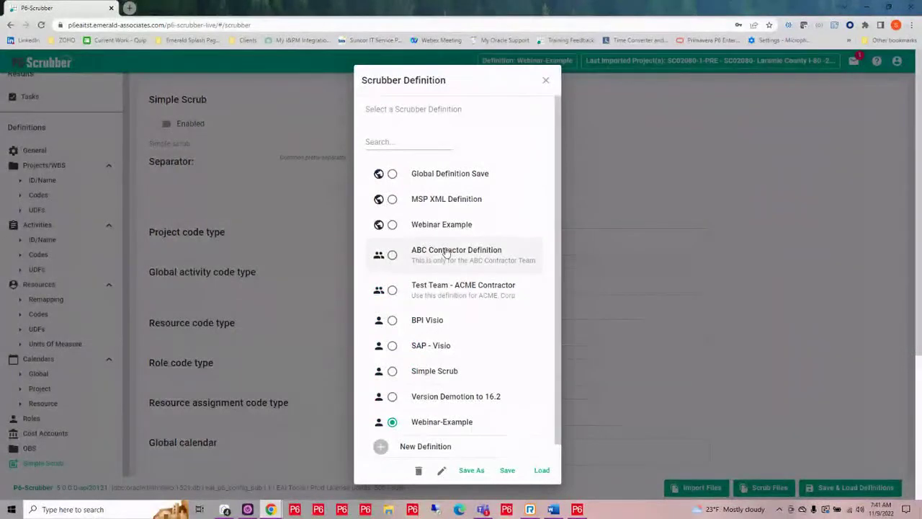
click(393, 225)
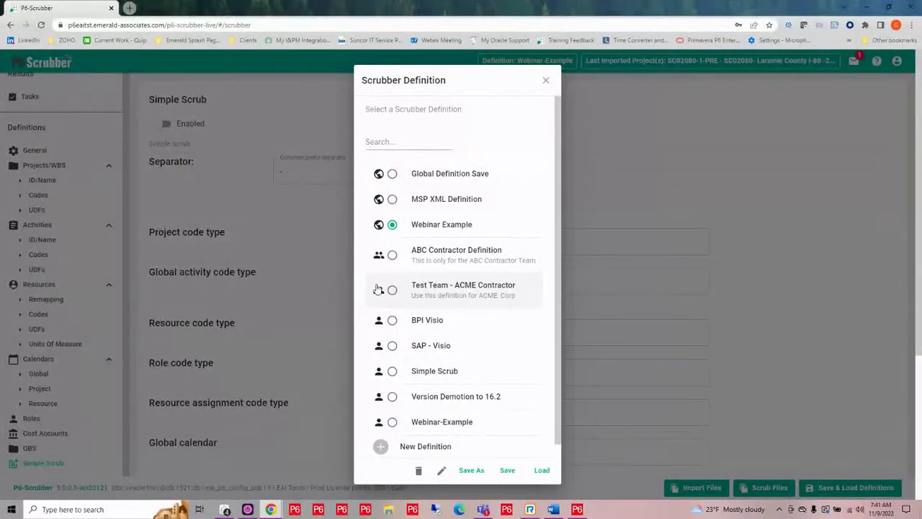
click(544, 471)
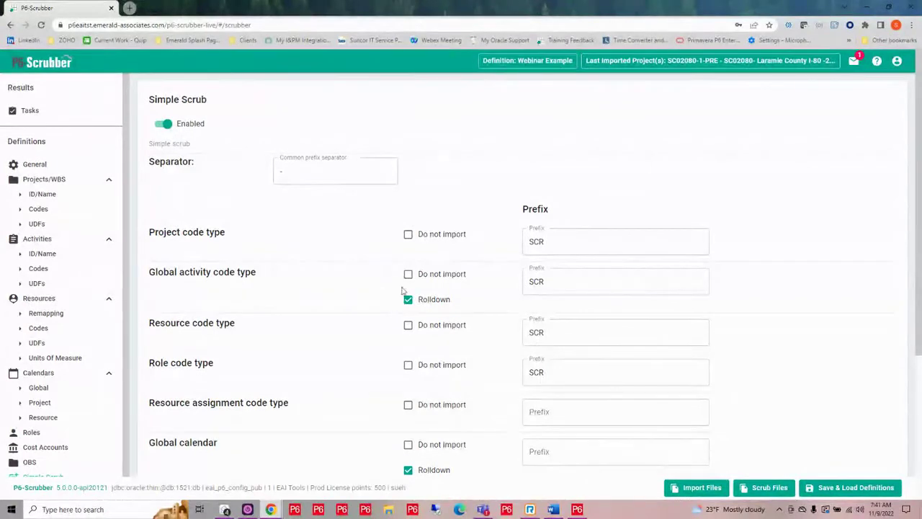
scroll(356, 300, down, 2)
scroll(356, 300, up, 2)
Scrub the files SC02080-1-PRE-Master and SC04080-1-PRE-Master with the loaded definition.
click(765, 488)
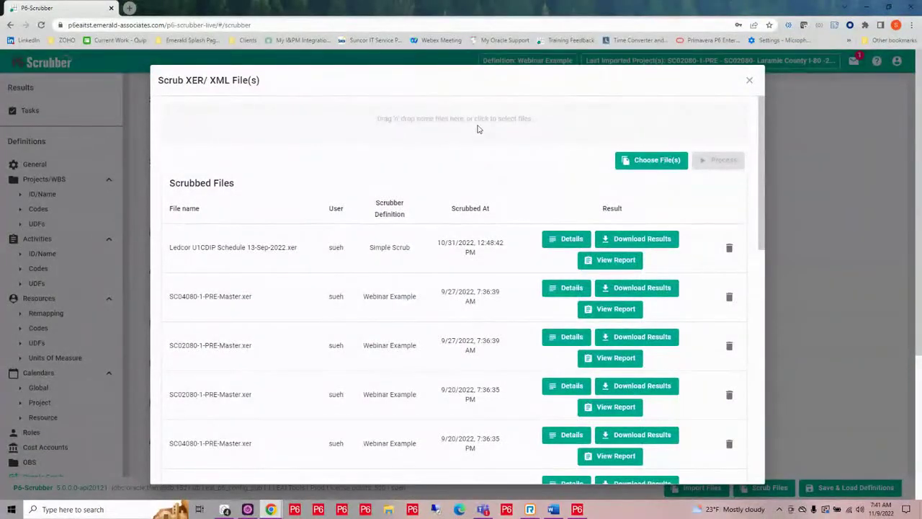
click(476, 128)
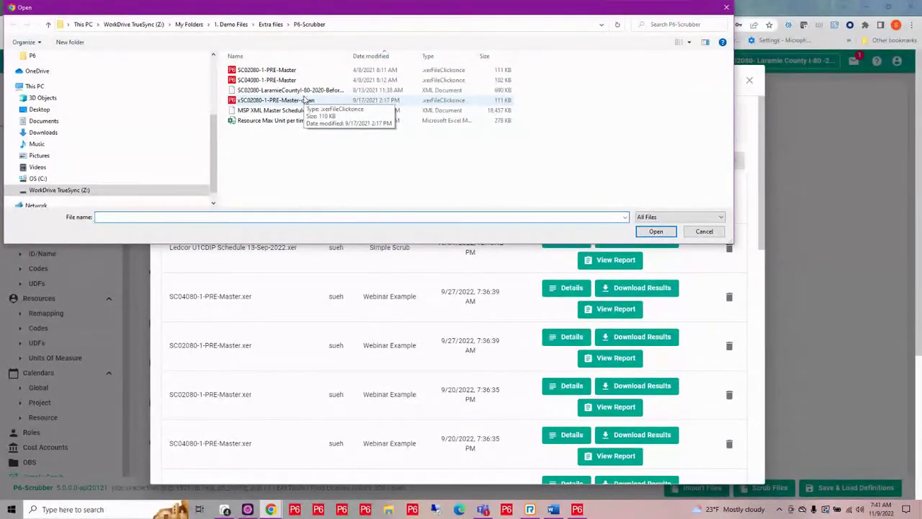
click(267, 70)
ctrl+click(267, 79)
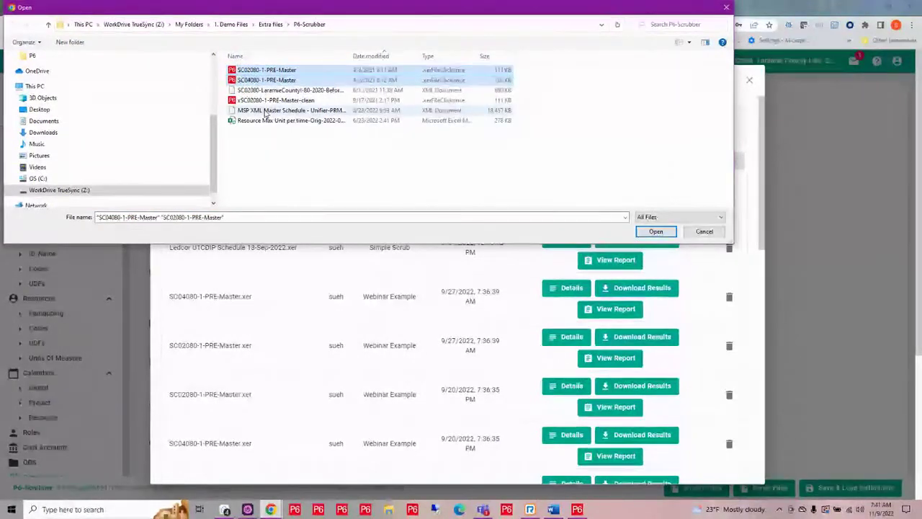
click(656, 233)
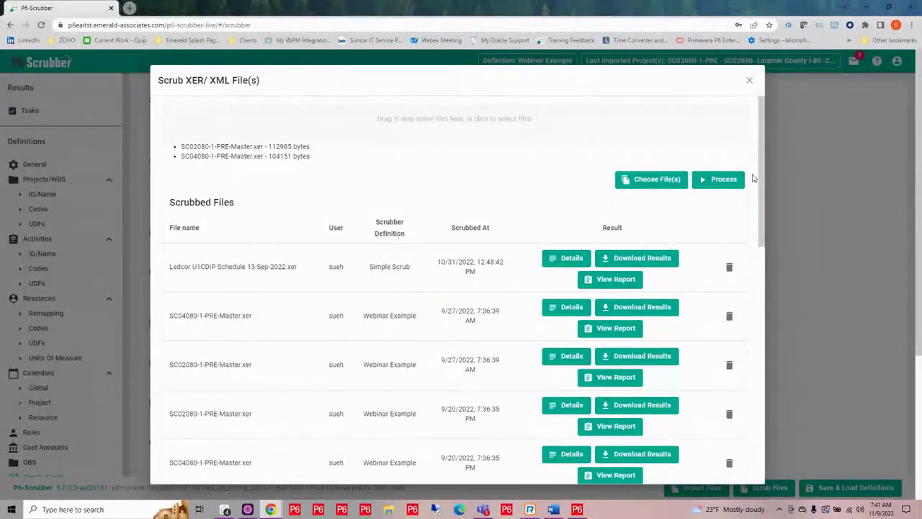
click(716, 180)
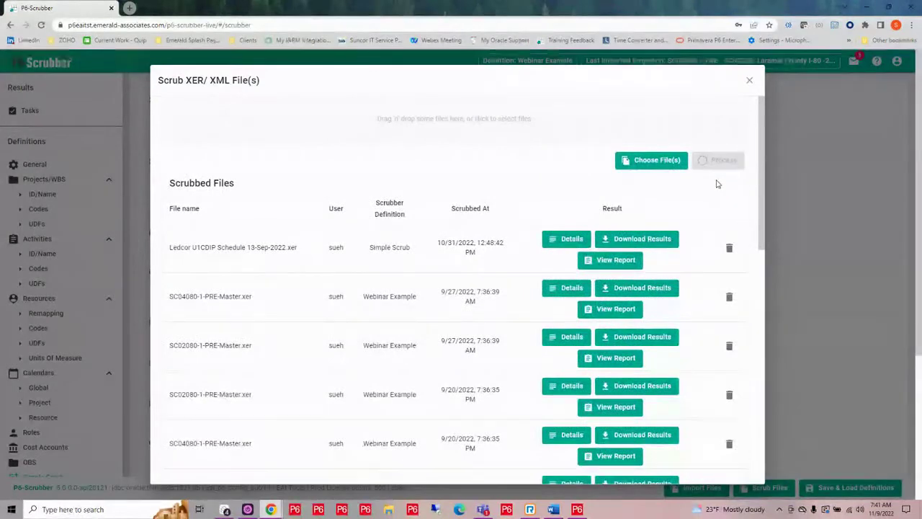
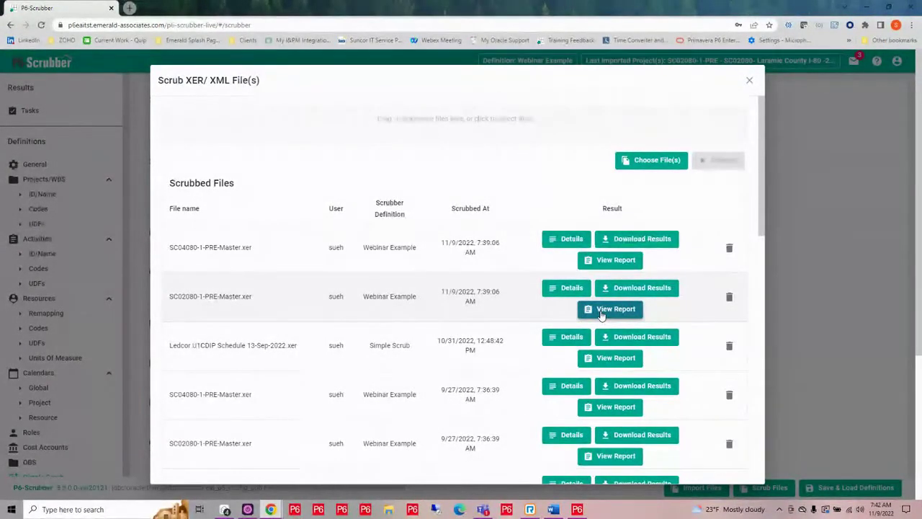
Examine the new scrub report for SC02080-1-PRE-Master.xer, covering the summary, project code and UDF validations, and close it.
click(601, 315)
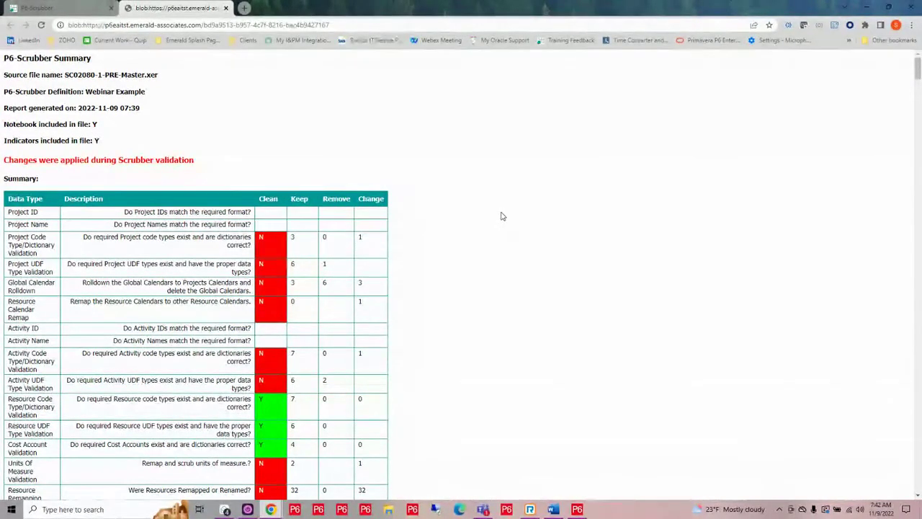
scroll(502, 216, down, 2)
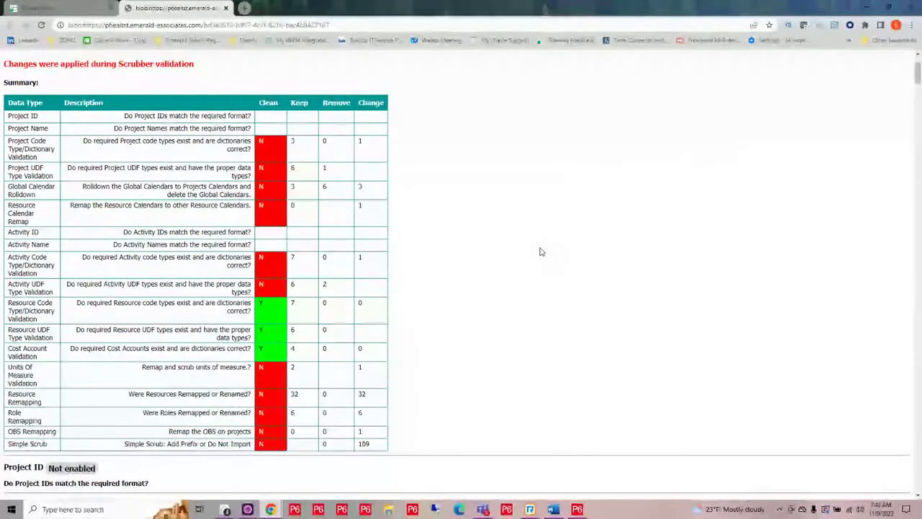
scroll(542, 251, down, 7)
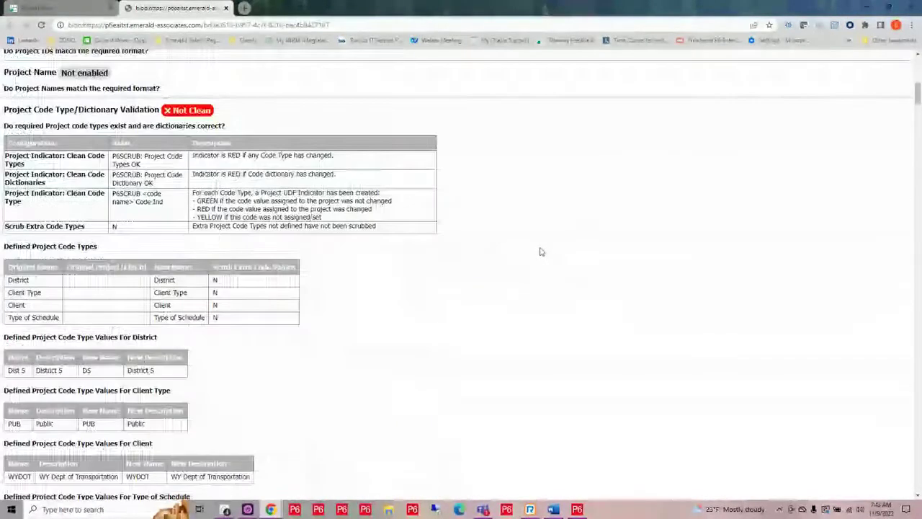
scroll(541, 251, down, 4)
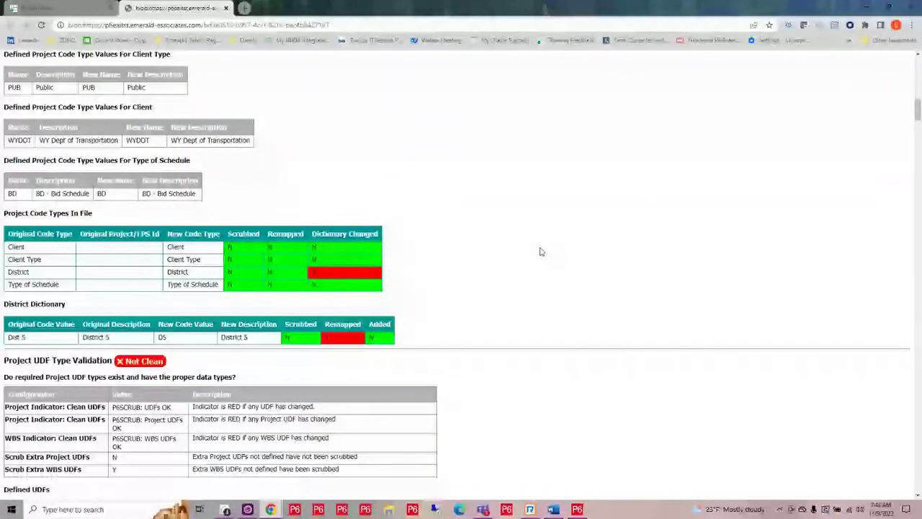
scroll(542, 252, up, 5)
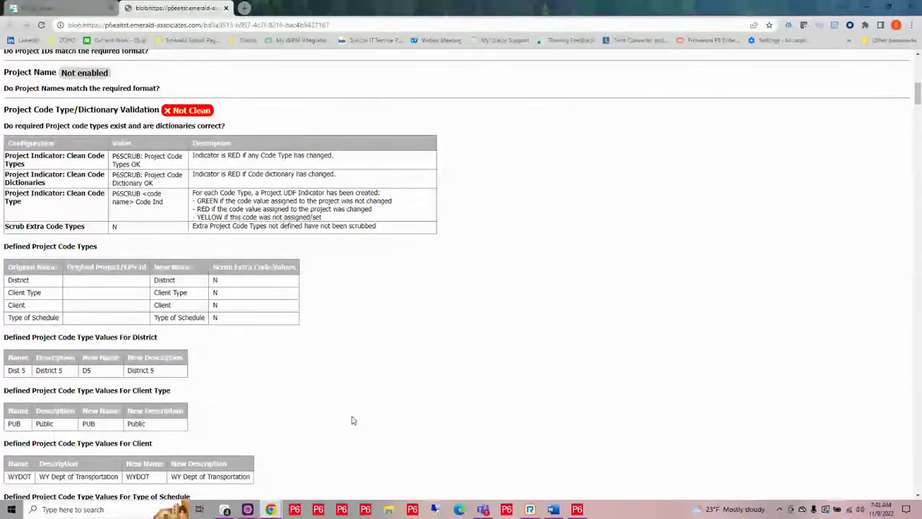
scroll(352, 420, down, 2)
scroll(352, 420, down, 2)
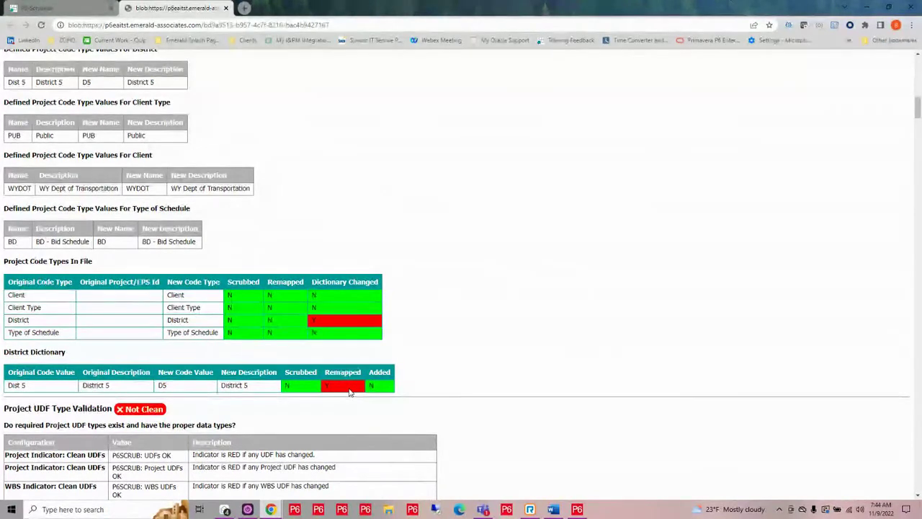
scroll(654, 351, down, 5)
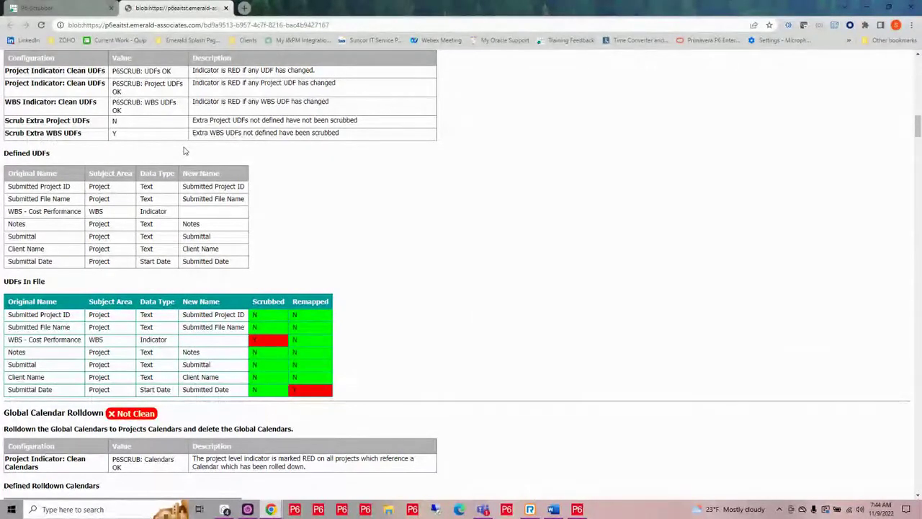
click(226, 9)
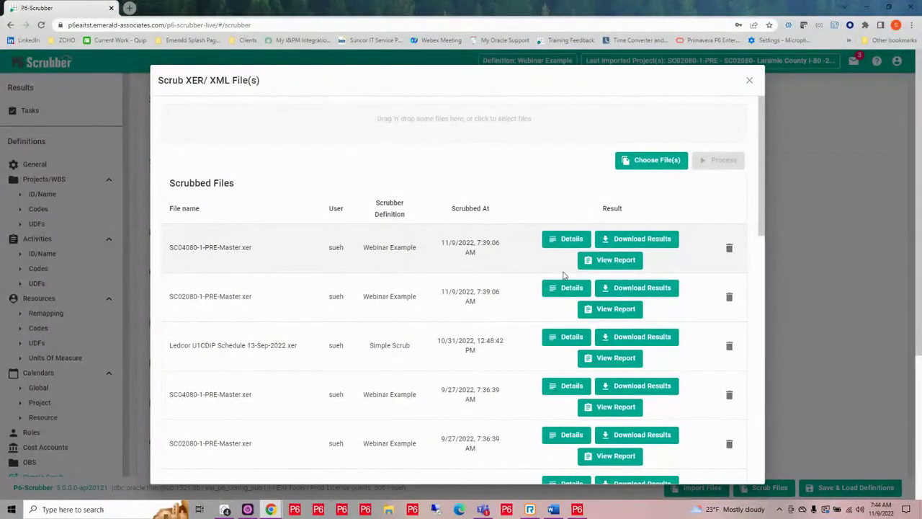
Download and open the new scrub results for SC02080-1-PRE-Master.xer, widening the Name column to show the full file names.
click(636, 288)
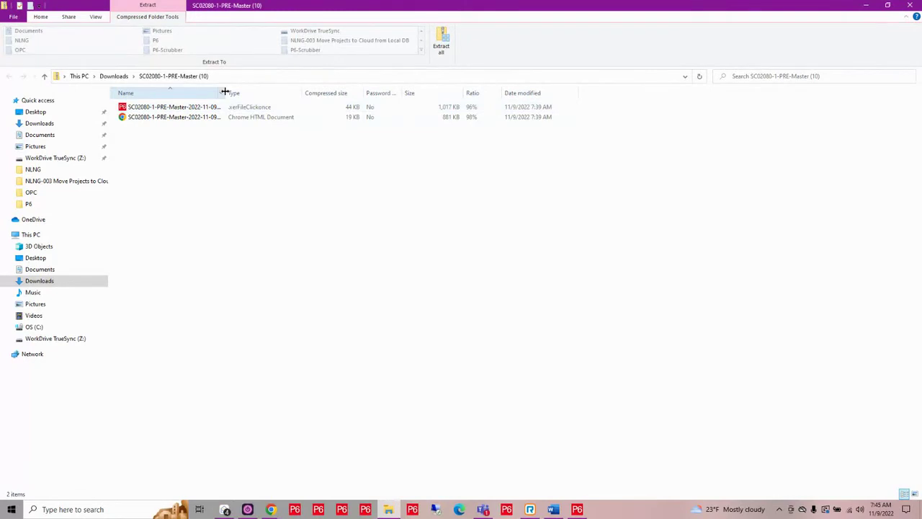
drag(224, 91, 317, 92)
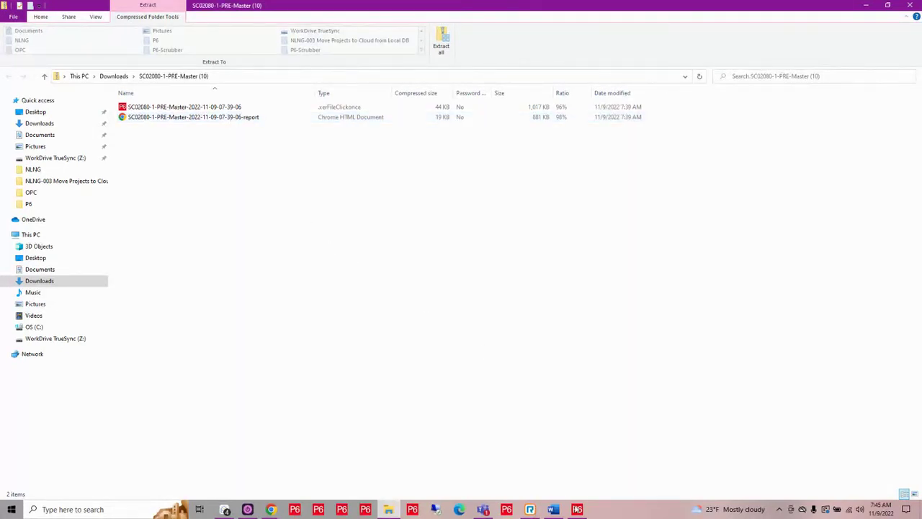
Switch to Primavera P6 Professional and close the Activity Codes dialog.
mouse_move(578, 511)
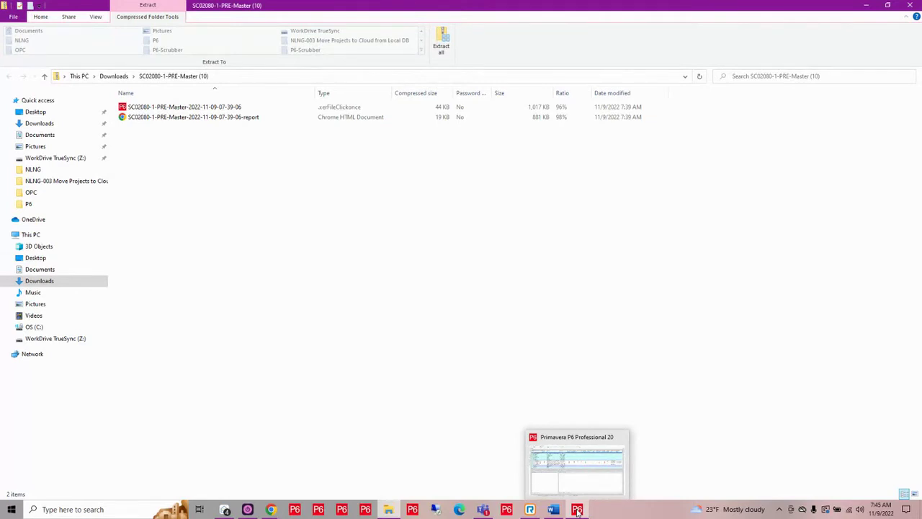
click(578, 510)
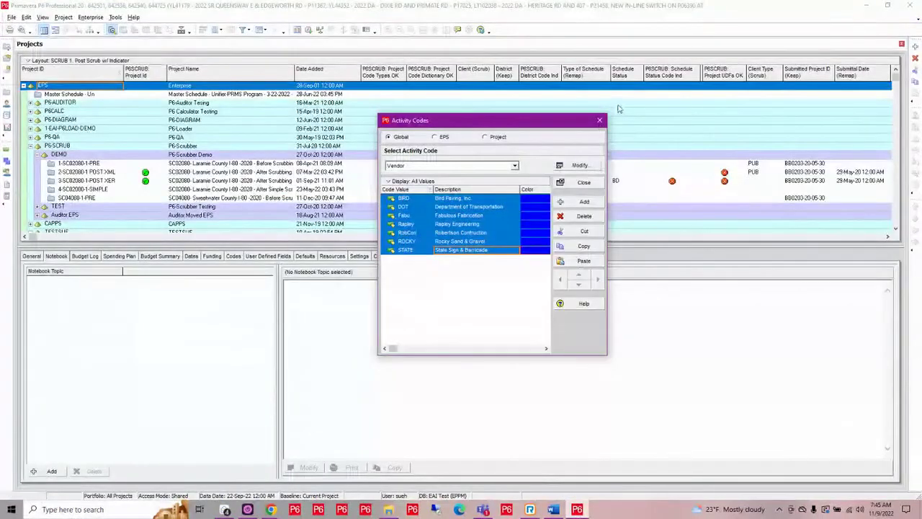
click(601, 121)
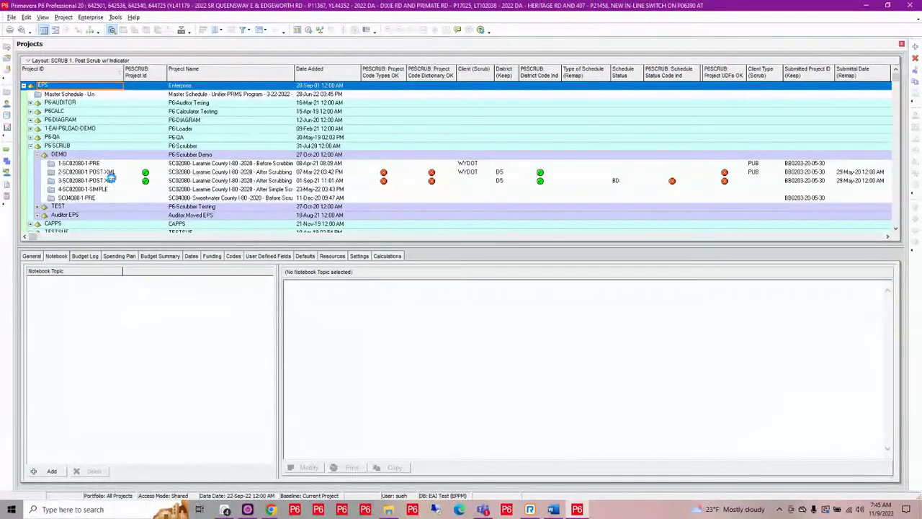
Examine the P6-Scrubber Changes notebook of project 3-SC02080-1-POST XER, both in a maximized window and in the project details.
click(113, 179)
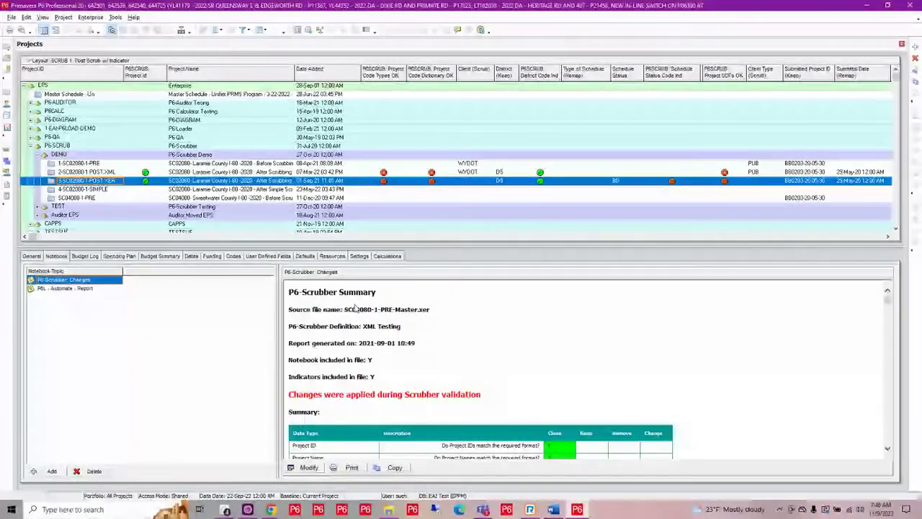
click(305, 467)
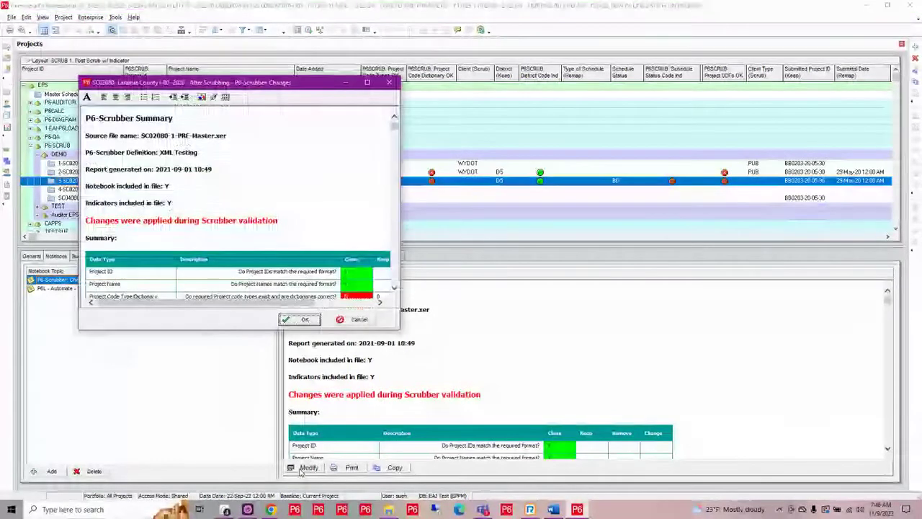
click(368, 82)
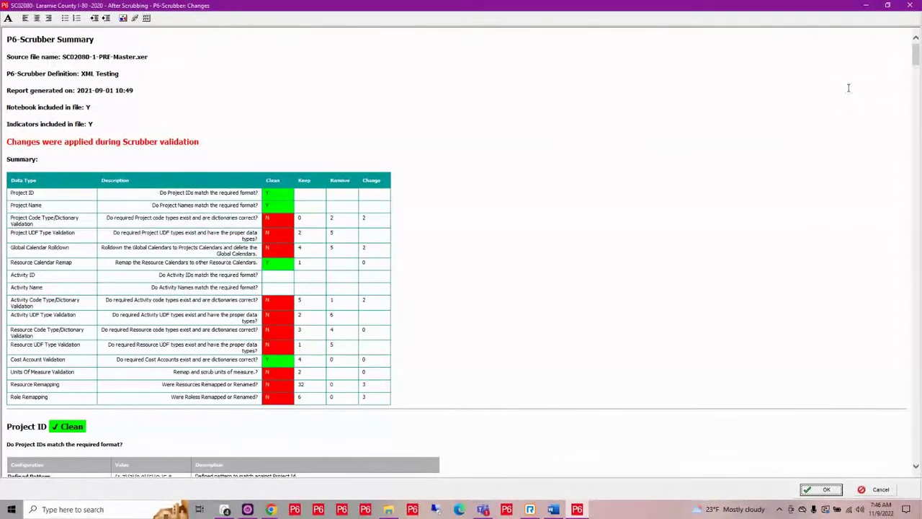
click(910, 6)
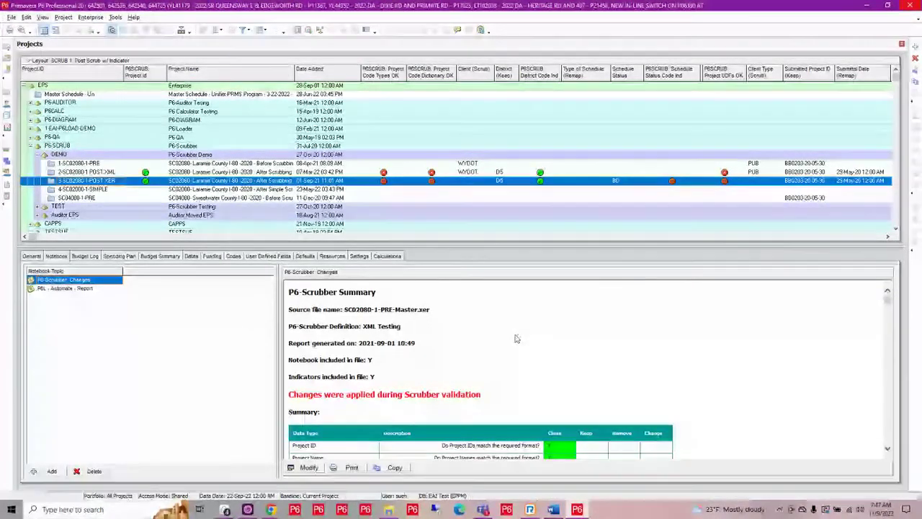
scroll(515, 338, down, 1)
scroll(515, 338, down, 2)
scroll(515, 338, up, 3)
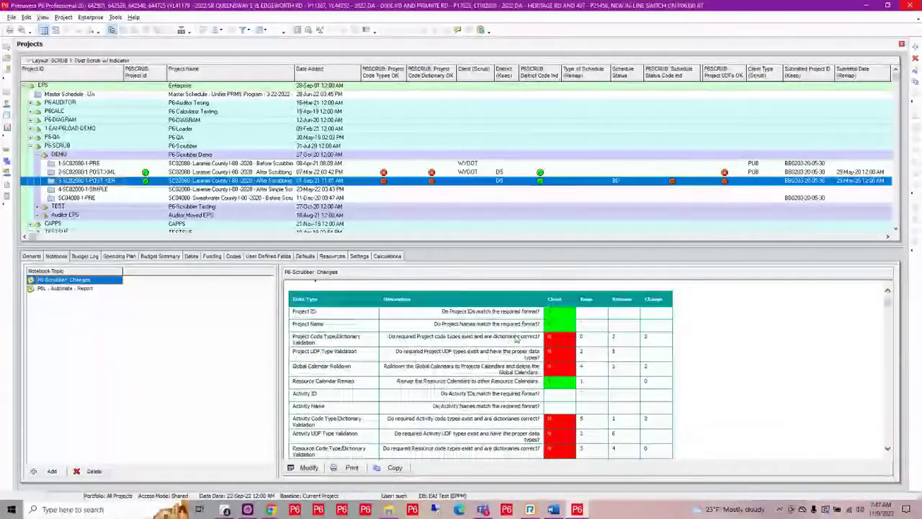
scroll(515, 339, up, 1)
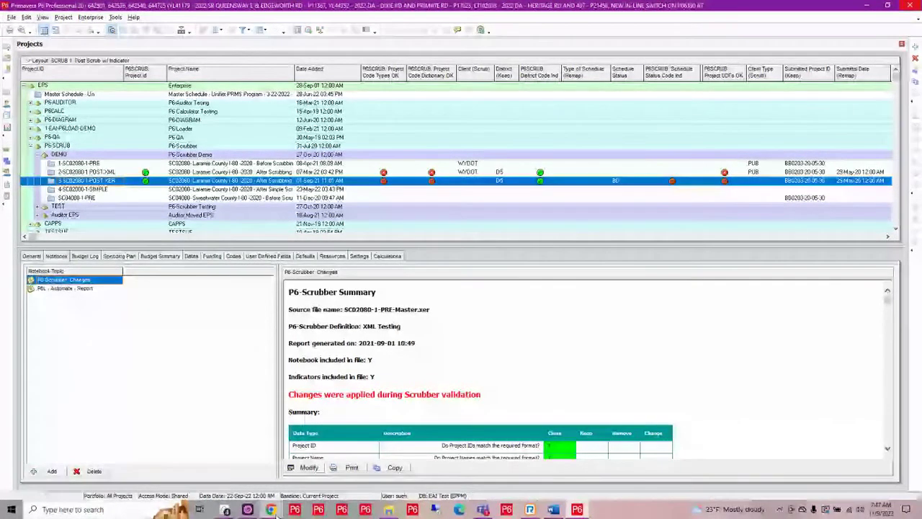
Switch back to P6-Scrubber in Chrome and close the Scrub XER/XML File(s) dialog.
mouse_move(272, 511)
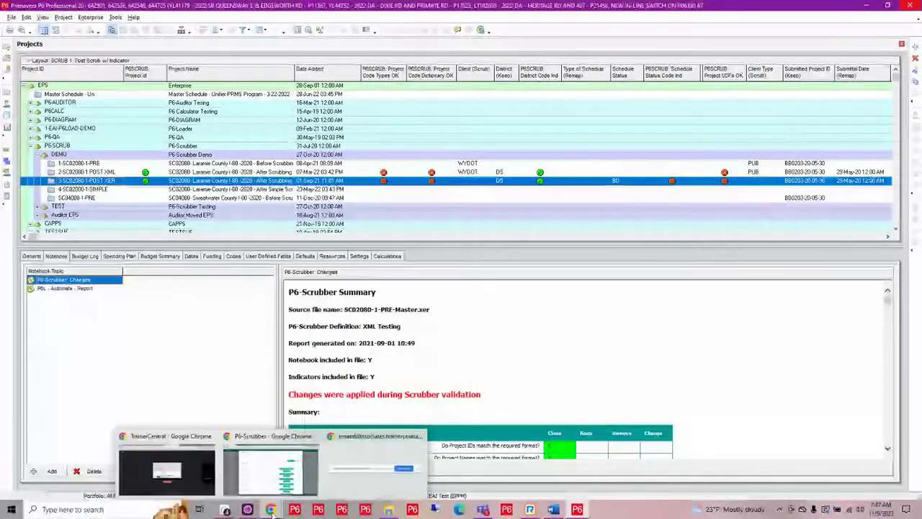
click(271, 465)
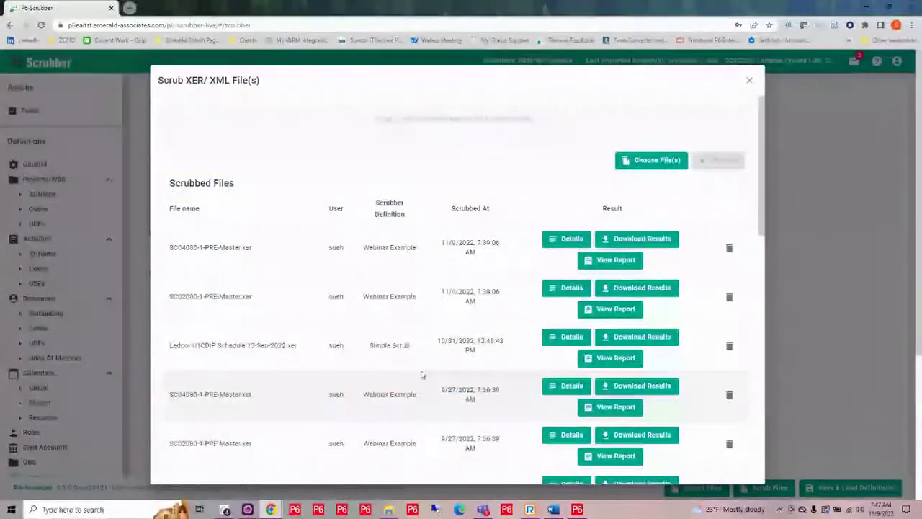
click(749, 81)
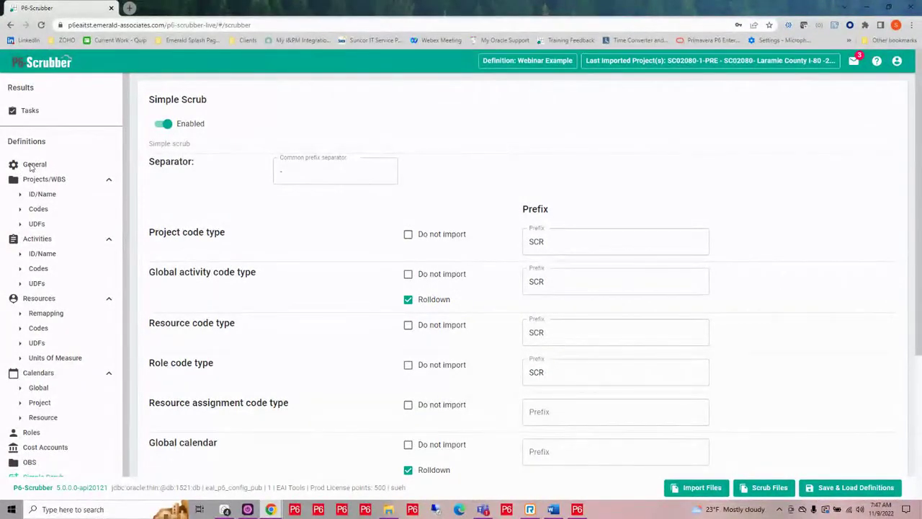
Override the file version on save in the general settings, setting the save version to 19.12.
click(33, 164)
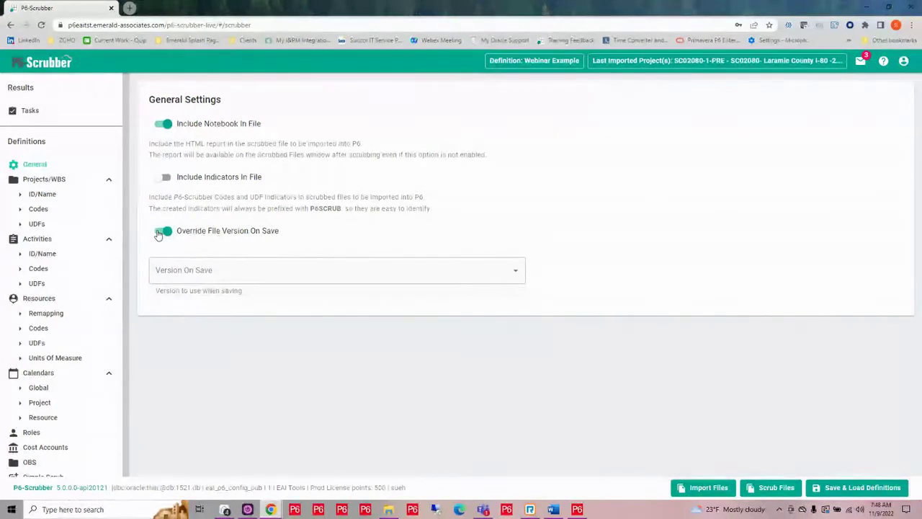
click(518, 274)
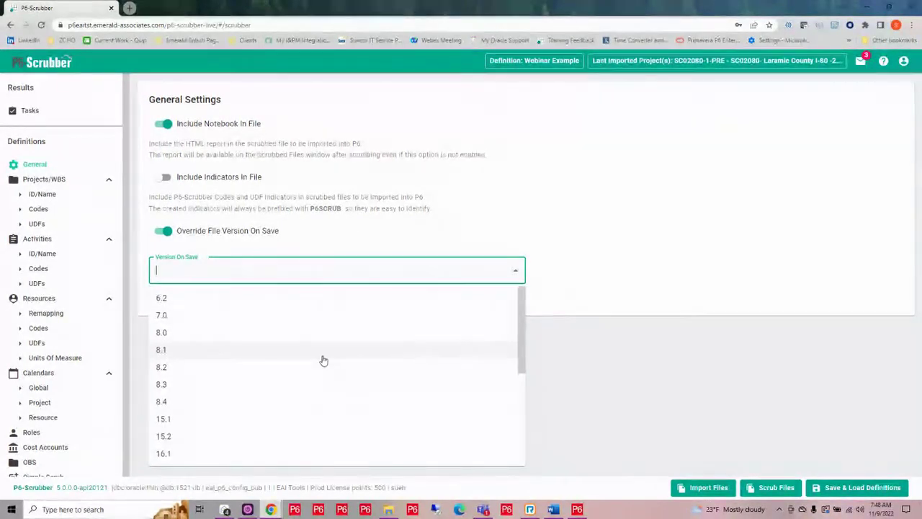
scroll(321, 361, down, 5)
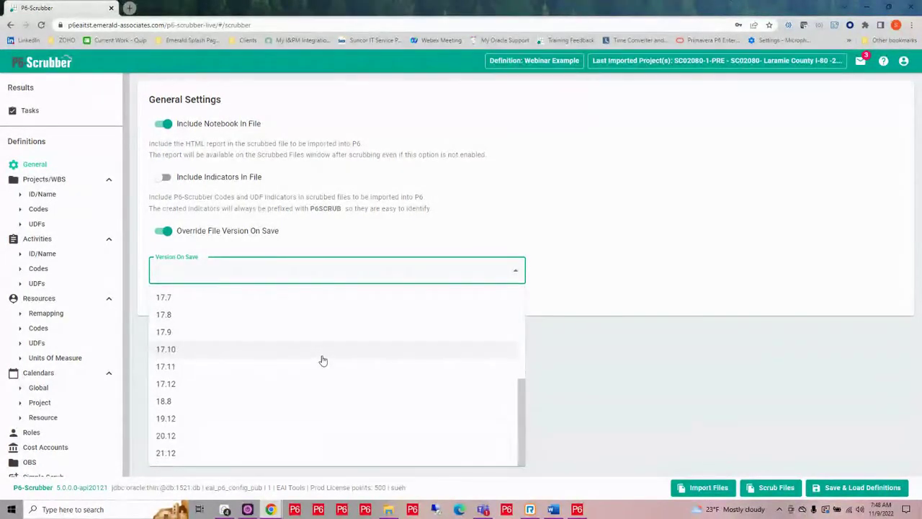
click(256, 423)
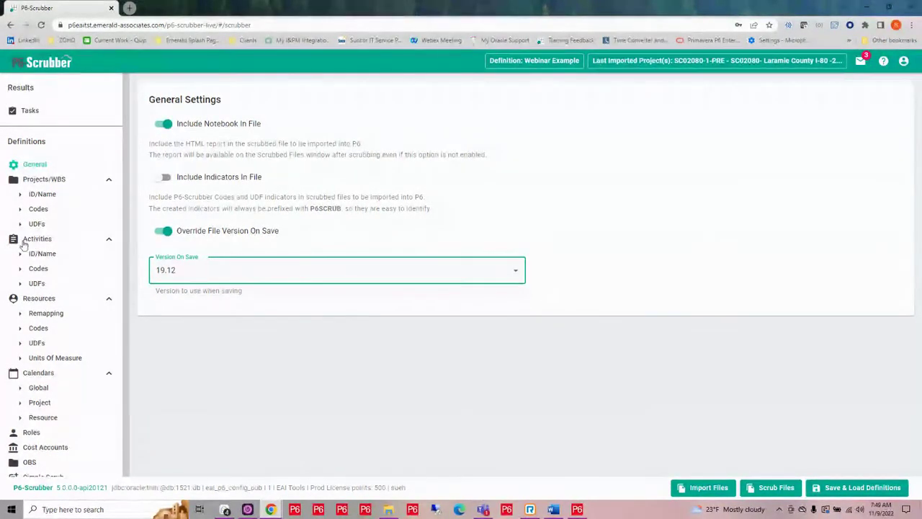
Enable pattern matching in the Projects/WBS ID/Name definitions and choose a Simple Pattern for the project ID.
click(46, 197)
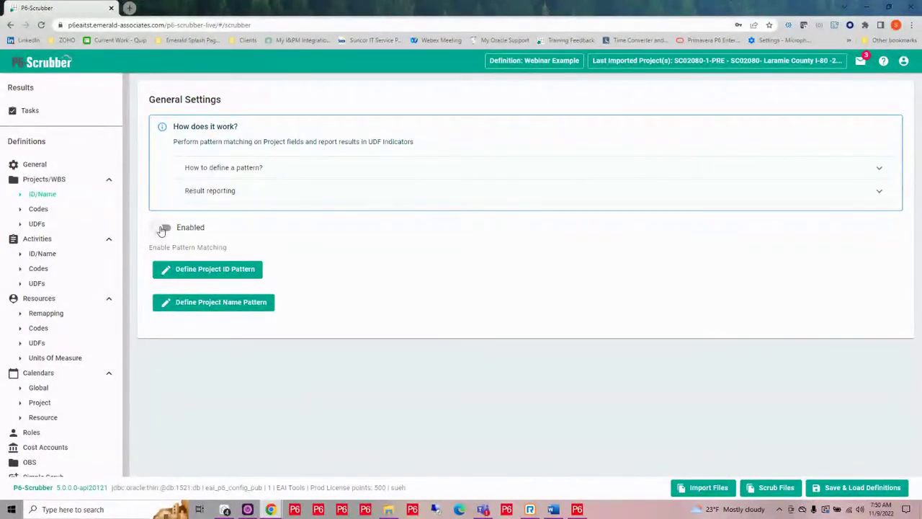
click(162, 229)
click(203, 276)
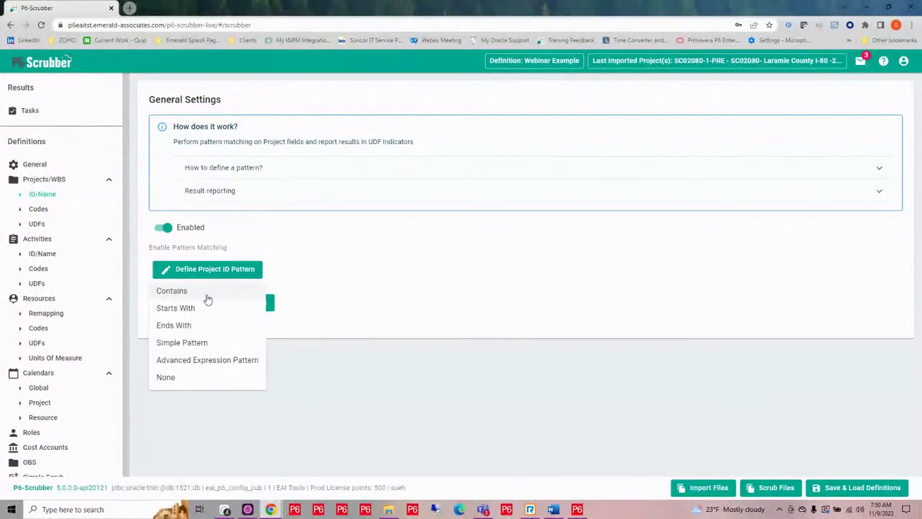
click(206, 345)
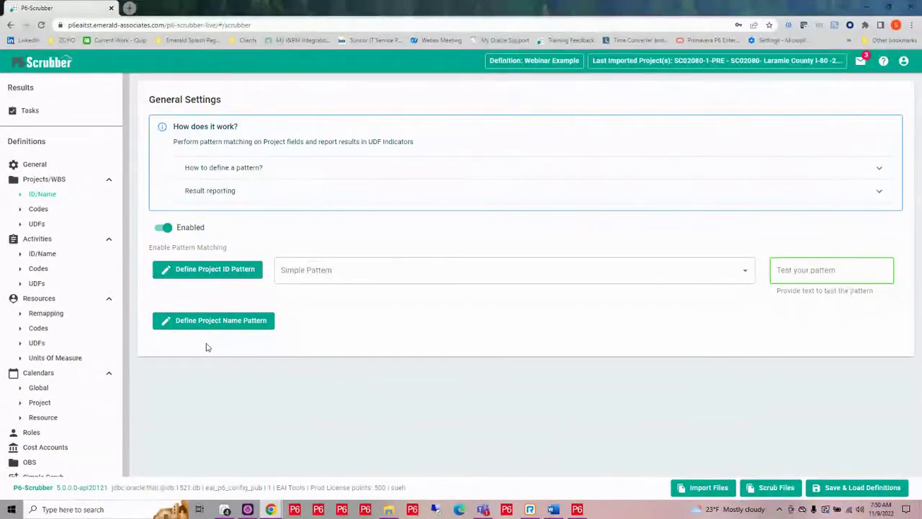
Begin the project ID pattern with any 2 letters (A-Z), restricted to UPPER CASE.
click(307, 269)
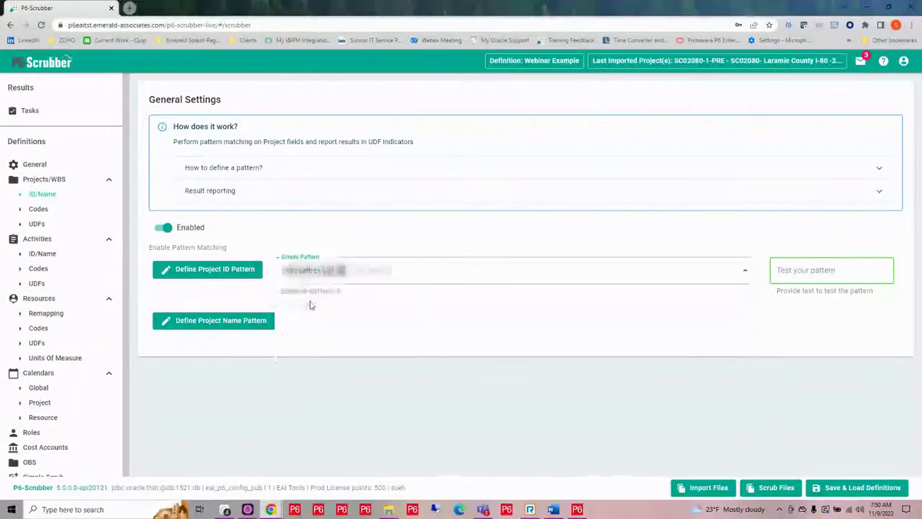
click(310, 299)
click(338, 236)
text(2)
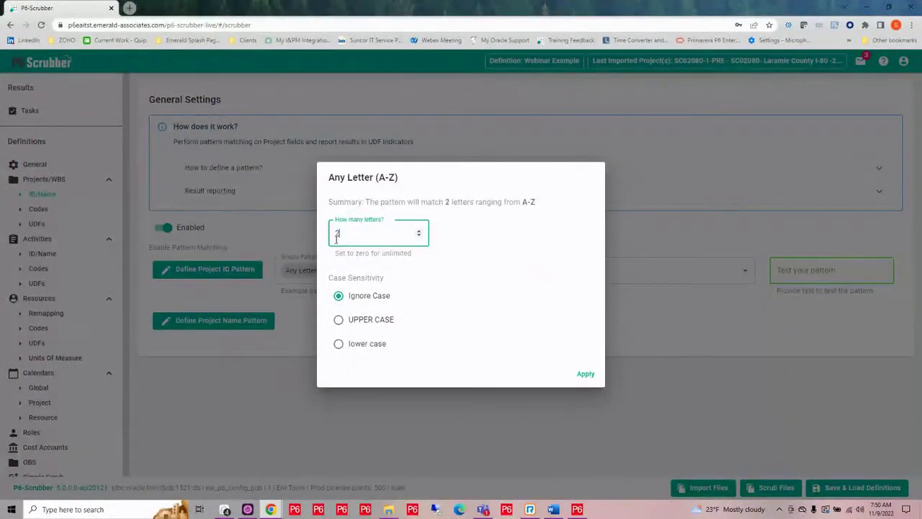
click(337, 321)
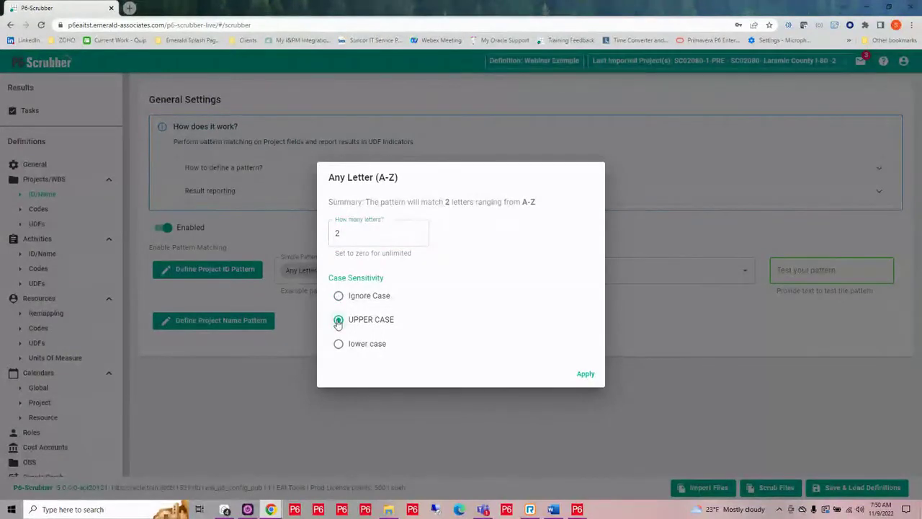
click(585, 376)
Follow the letters in the project ID pattern with any 5 digits (0-9).
click(375, 277)
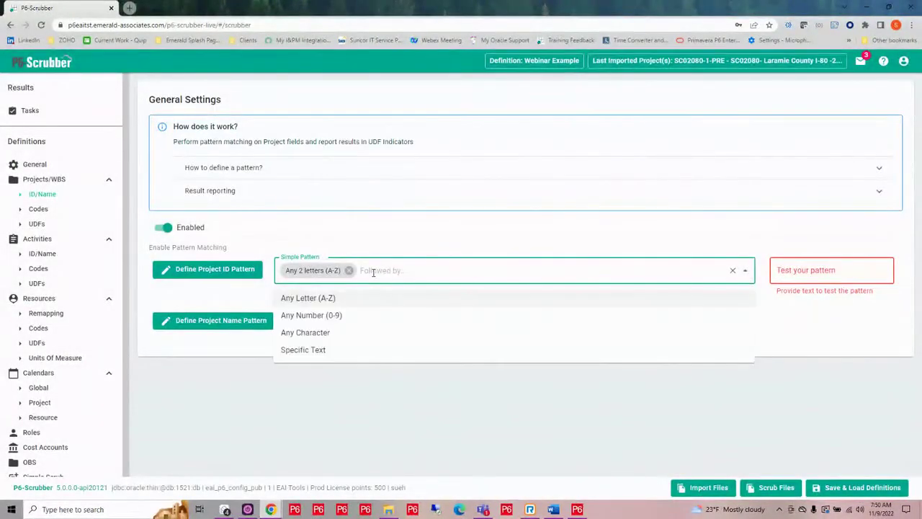
click(346, 316)
drag(346, 280, 331, 280)
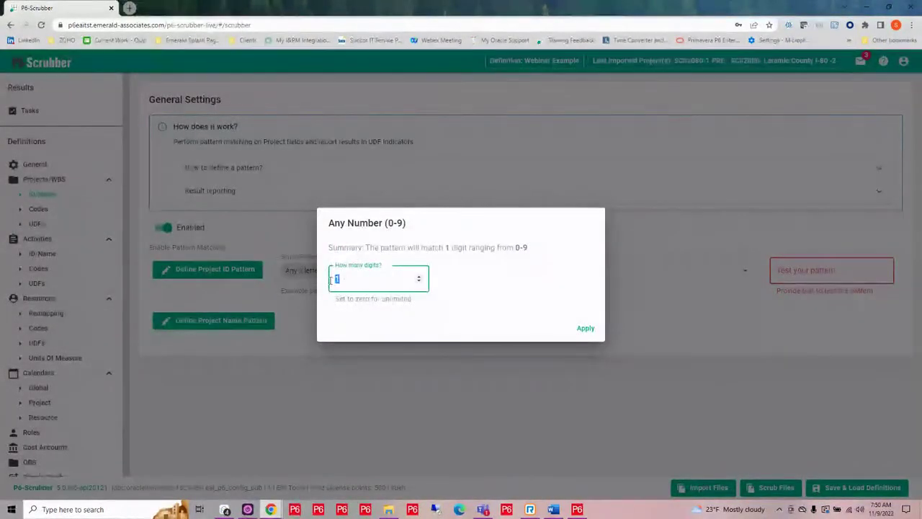
text(5)
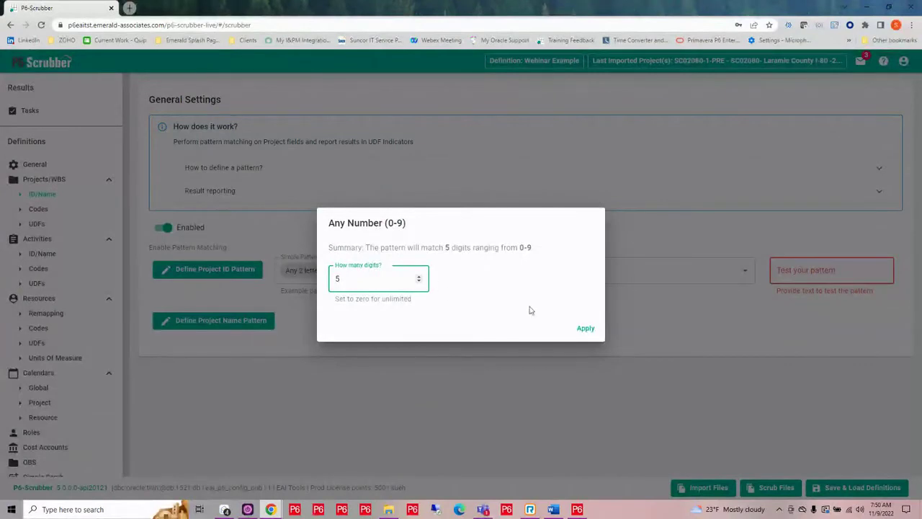
click(586, 329)
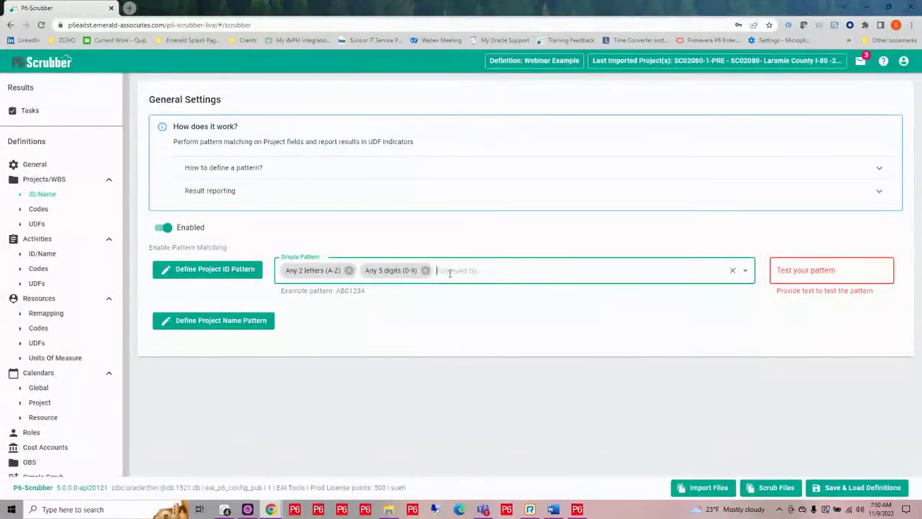
Add a hyphen "-" as specific text following the digits in the project ID pattern.
click(449, 272)
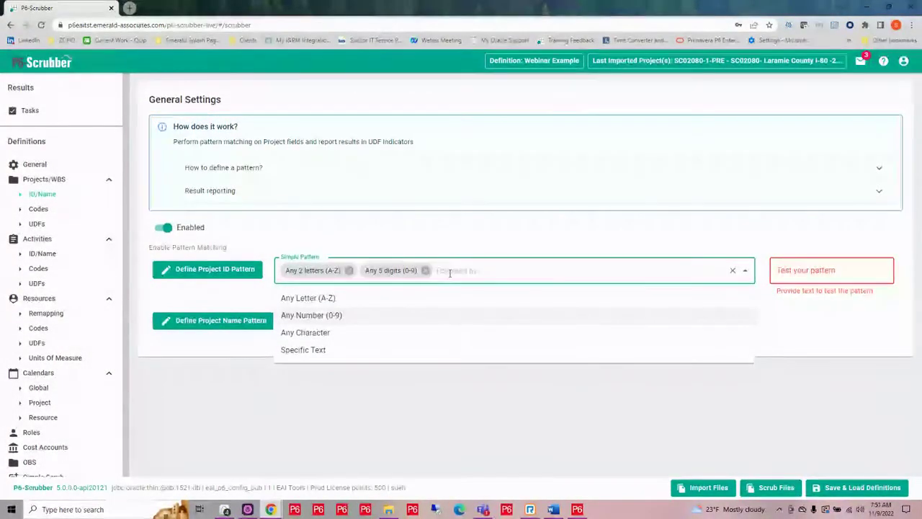
click(322, 349)
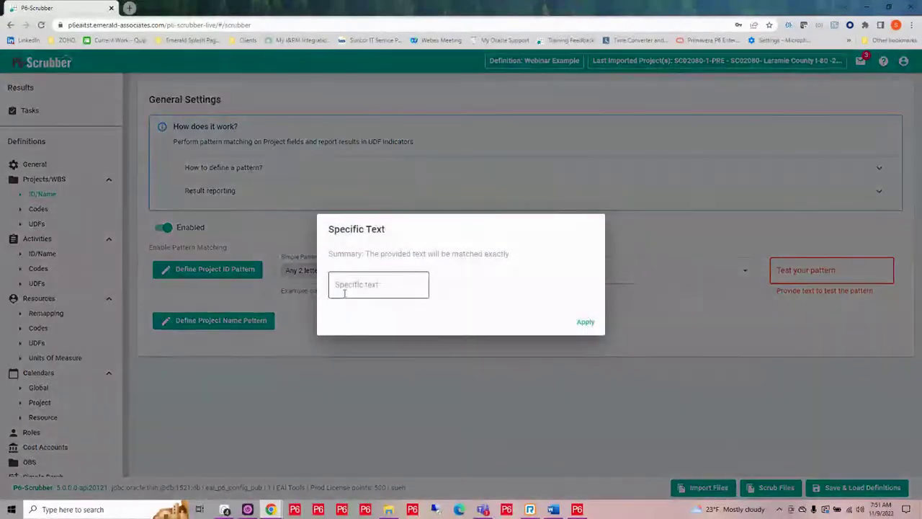
text(*)
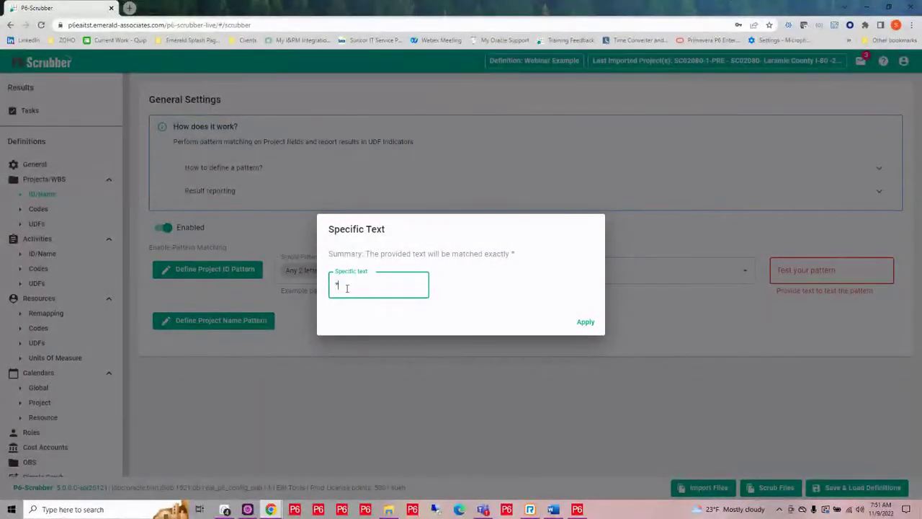
key(BackSpace)
text(-)
click(586, 321)
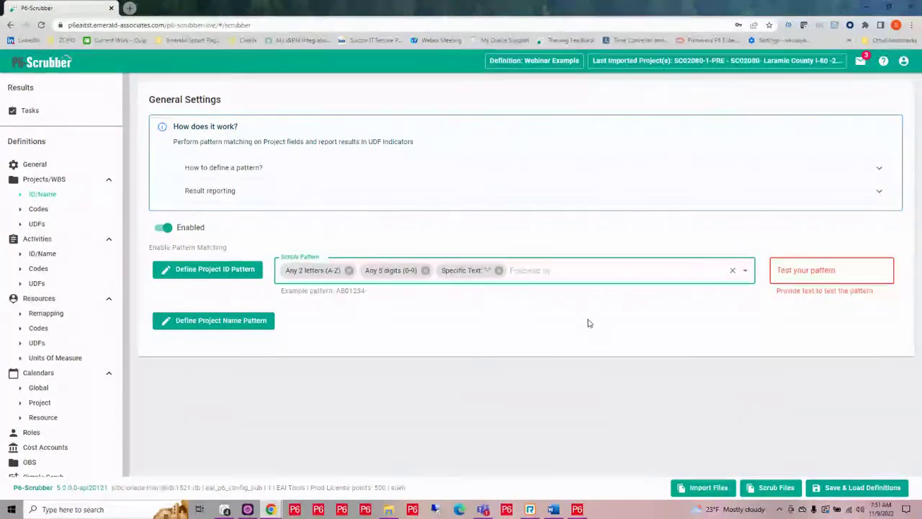
End the project ID pattern with an unlimited number of any characters (0) and test it with SC02080-res-SCRUB.
click(544, 271)
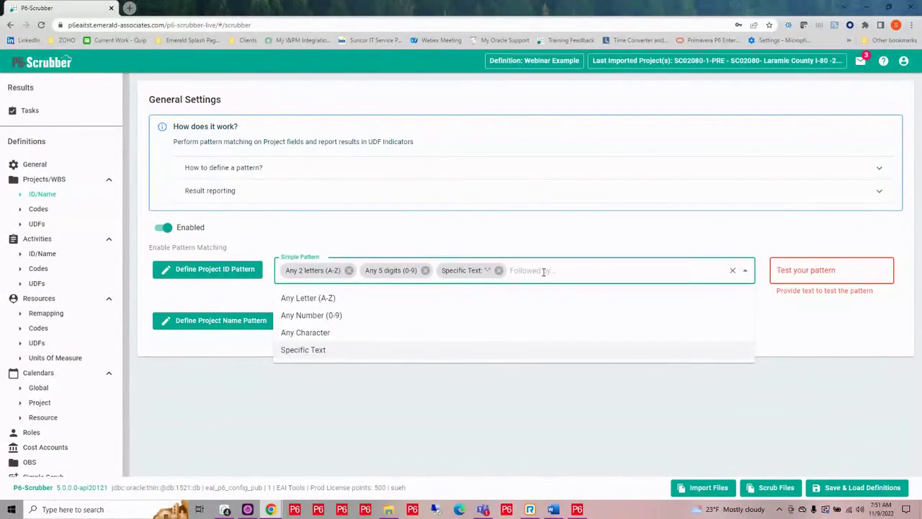
click(312, 337)
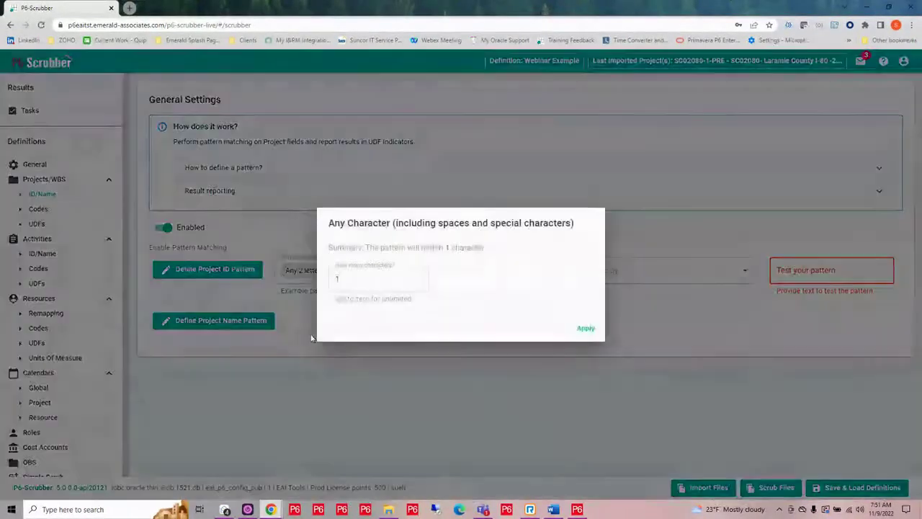
double_click(334, 280)
text(0)
click(585, 327)
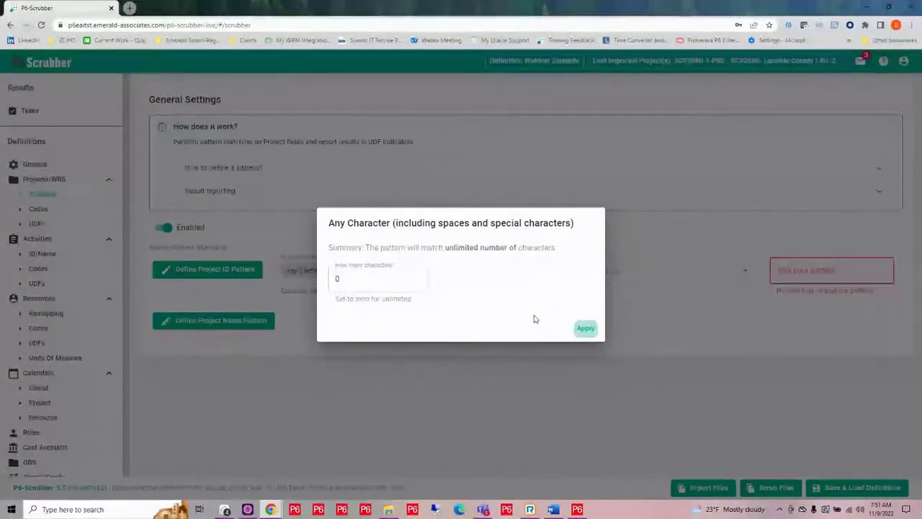
click(585, 329)
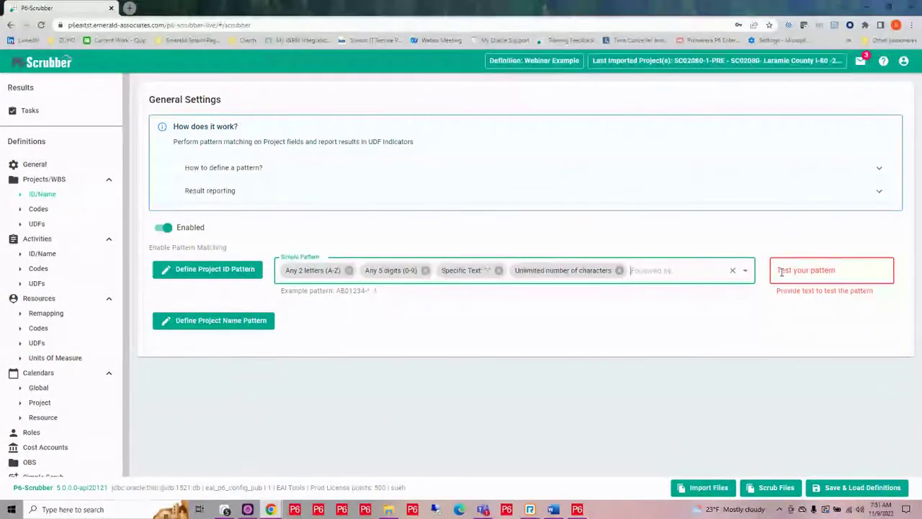
click(781, 272)
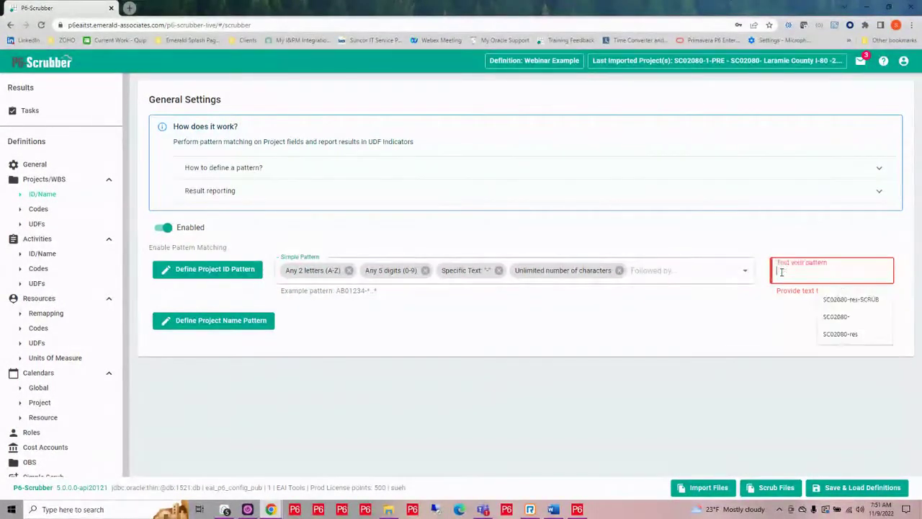
click(850, 300)
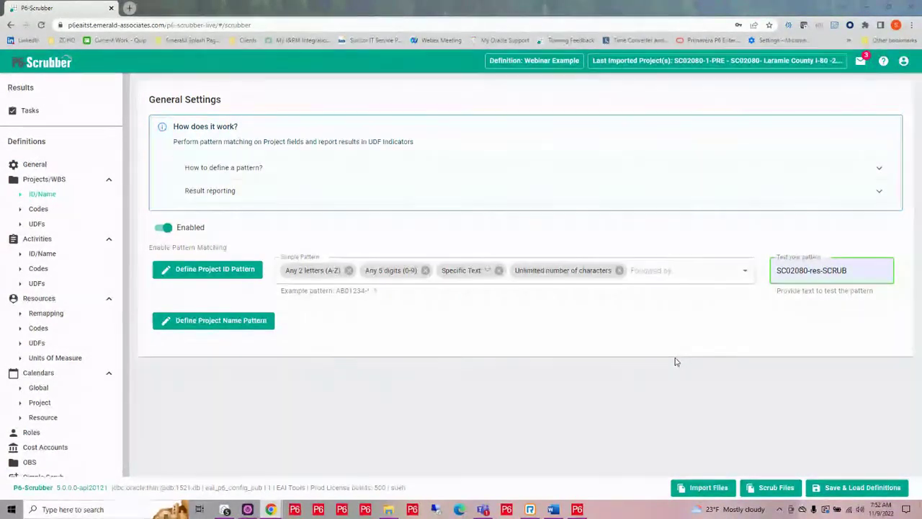
Start a new scrubber definition, discarding the pending changes to Webinar Example.
click(838, 489)
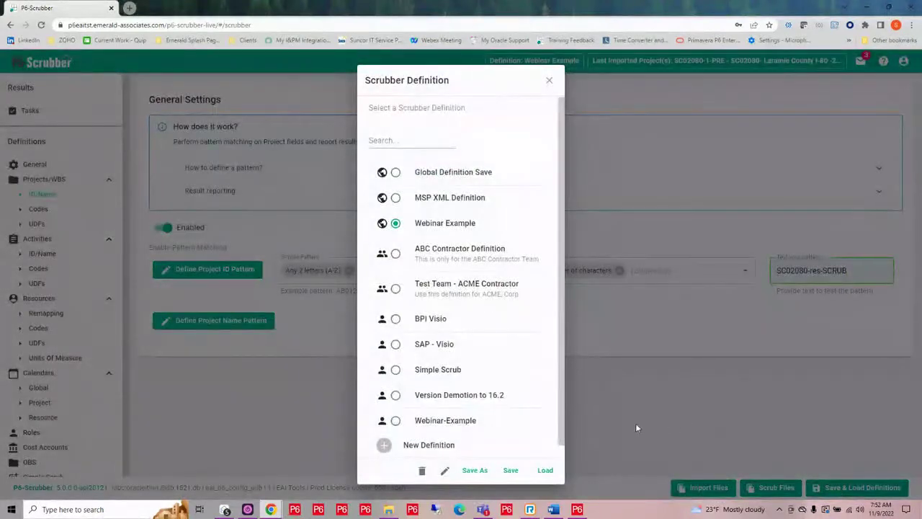
click(424, 445)
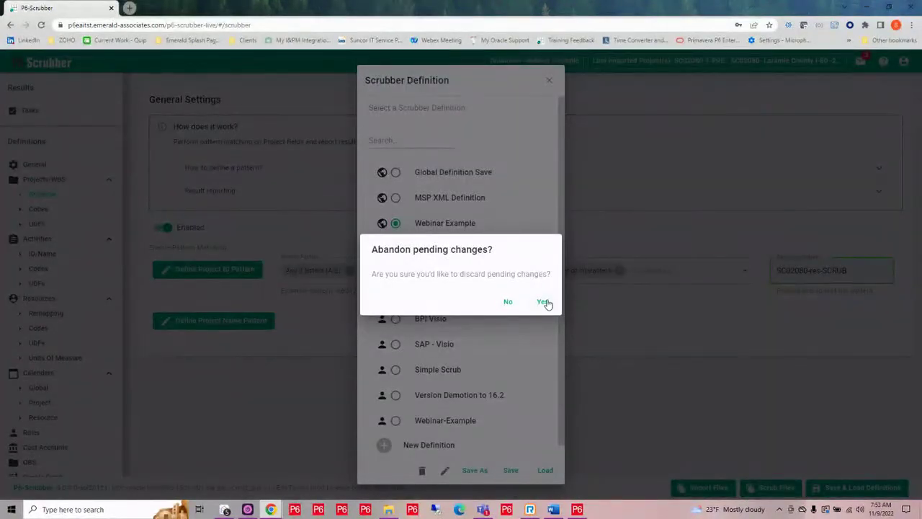
click(544, 302)
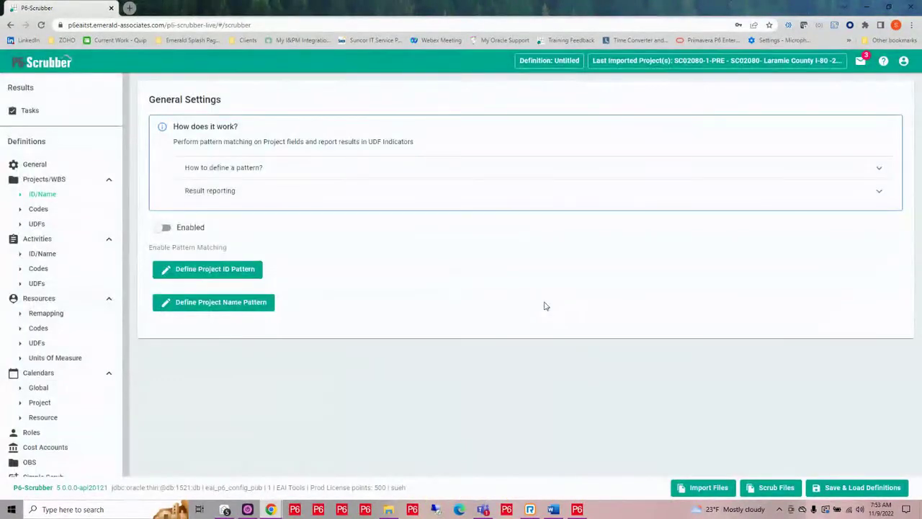
Import MSP XML Master Schedule - Unifier-PRMS Program.xml into the new definition and apply its reviewed contents.
click(51, 209)
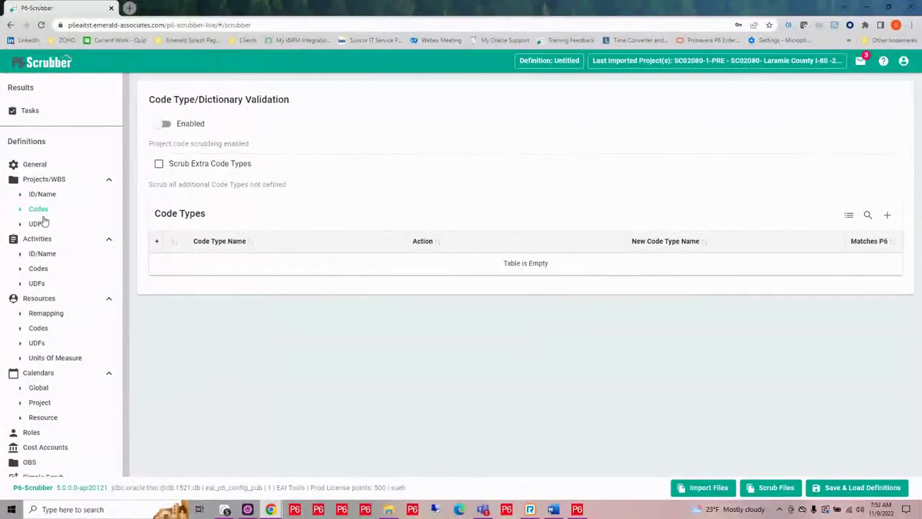
click(700, 490)
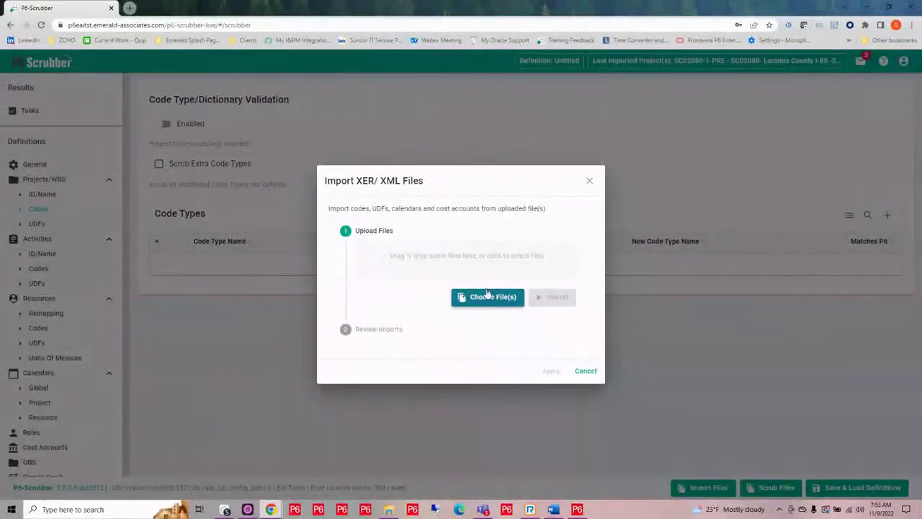
click(459, 259)
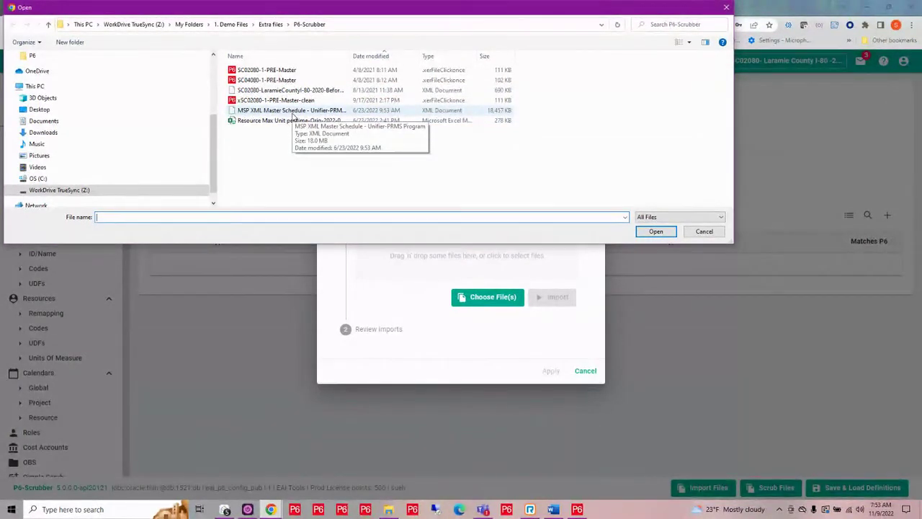
click(292, 111)
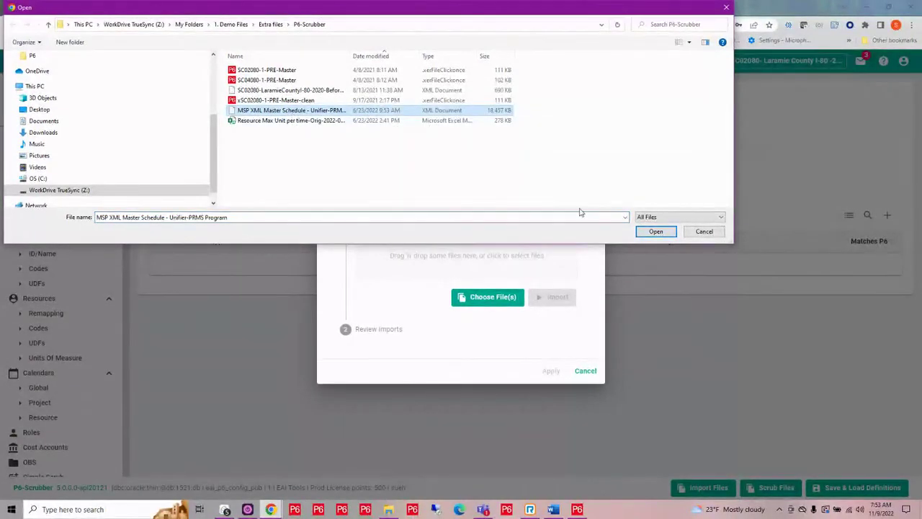
click(655, 231)
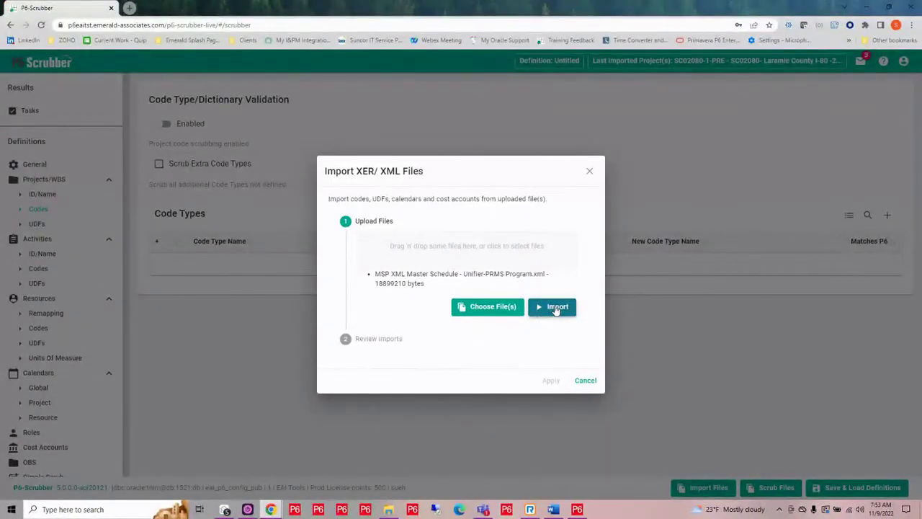
click(555, 309)
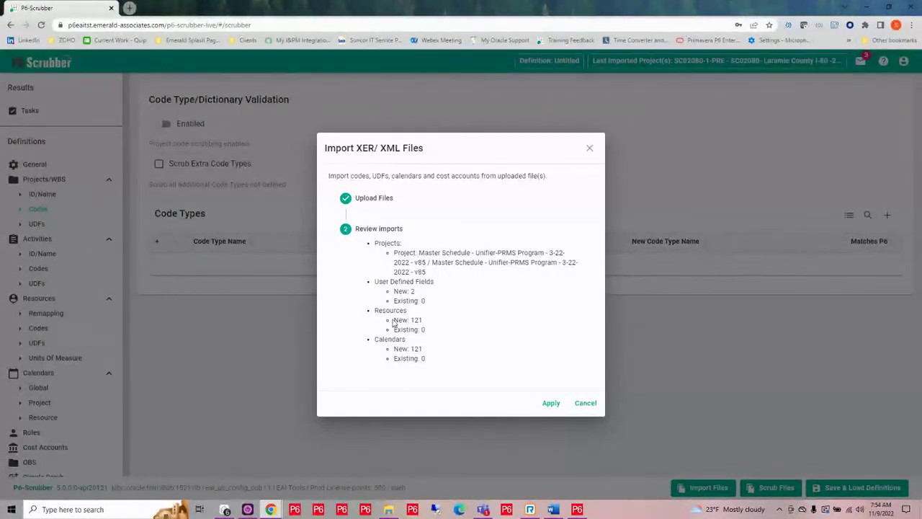
click(551, 404)
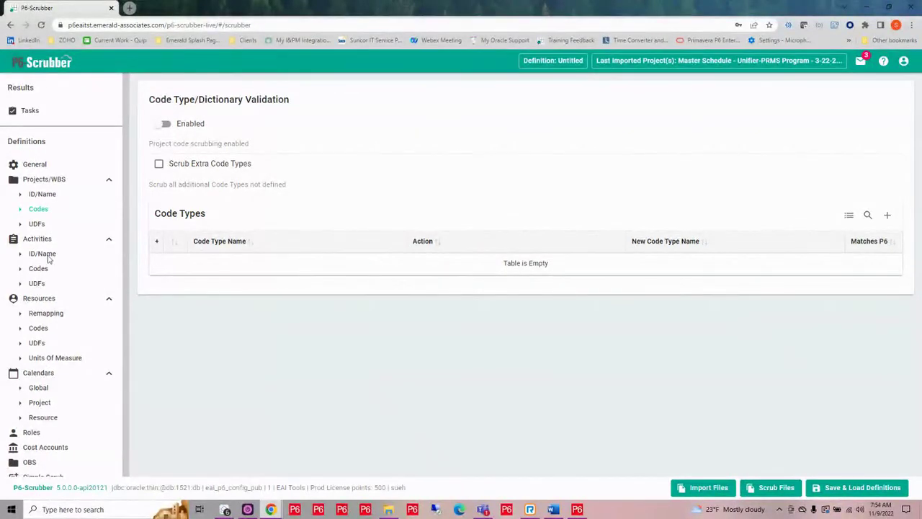
Remap the imported activity UDF type Text2 to the existing P6 name User_text2.
click(47, 224)
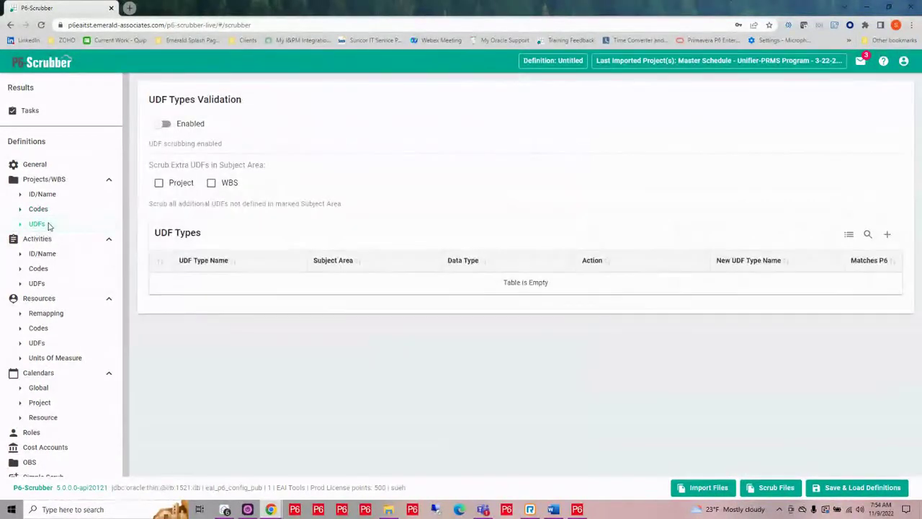
click(37, 283)
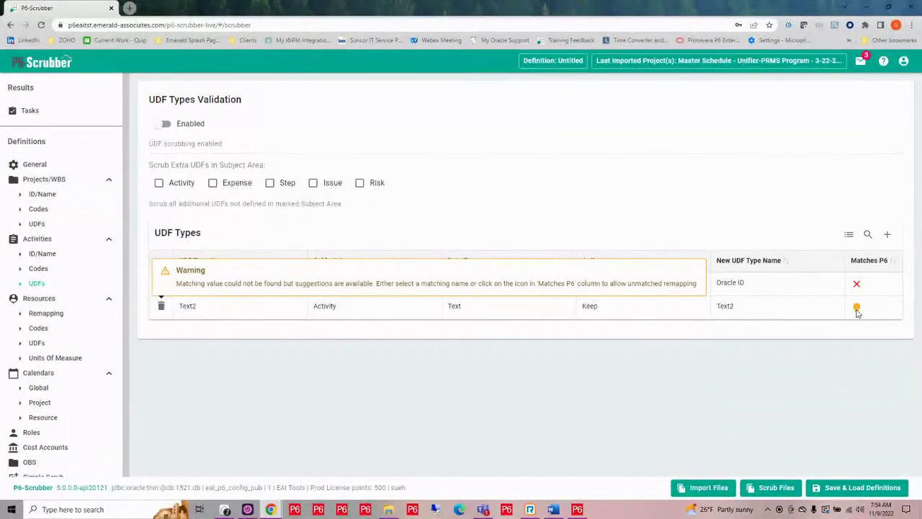
click(750, 310)
click(745, 310)
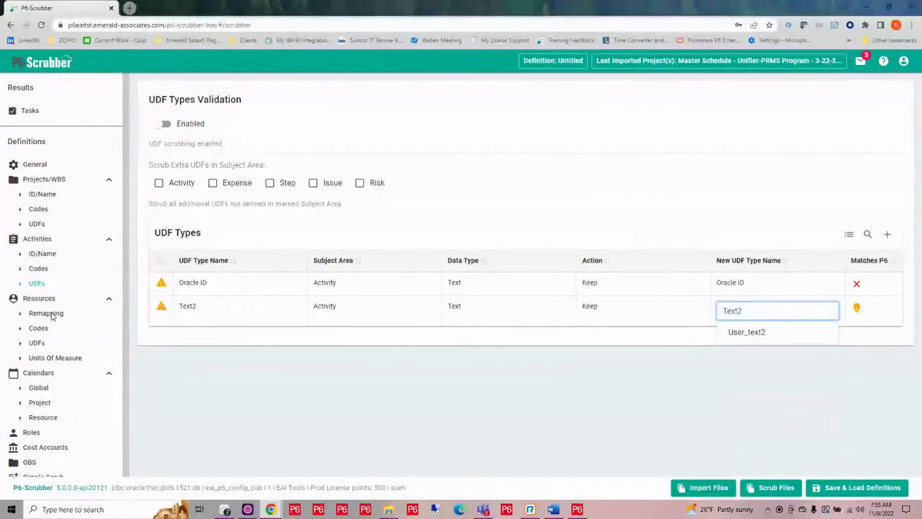
click(756, 331)
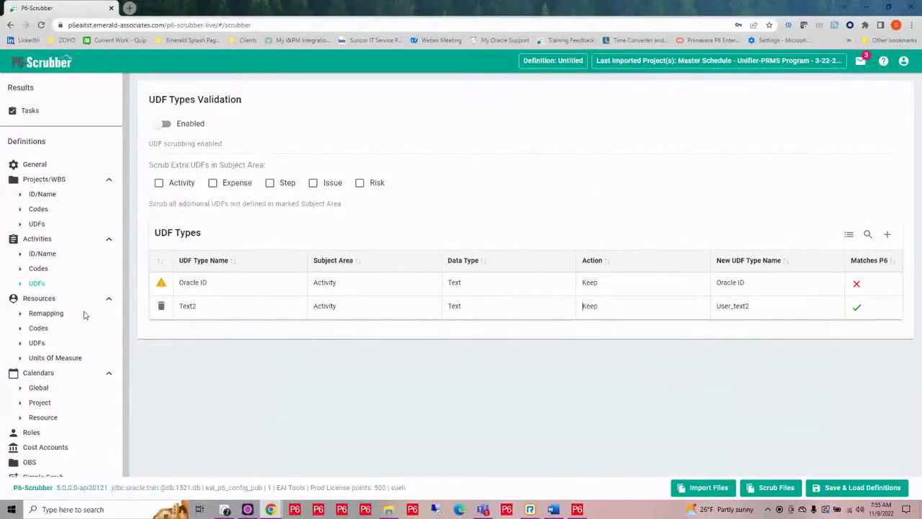
Review the imported resource remapping list, the project and global calendars, and the units of measure.
click(46, 314)
scroll(559, 220, down, 3)
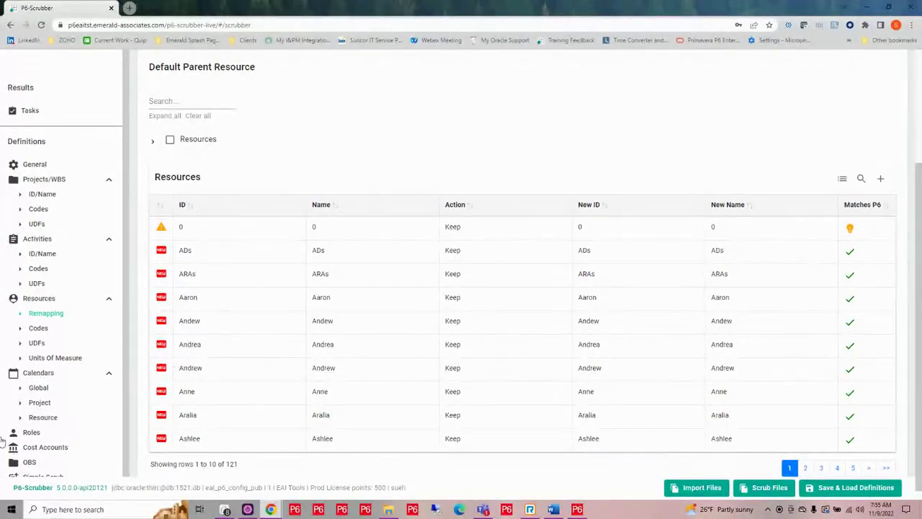
click(40, 402)
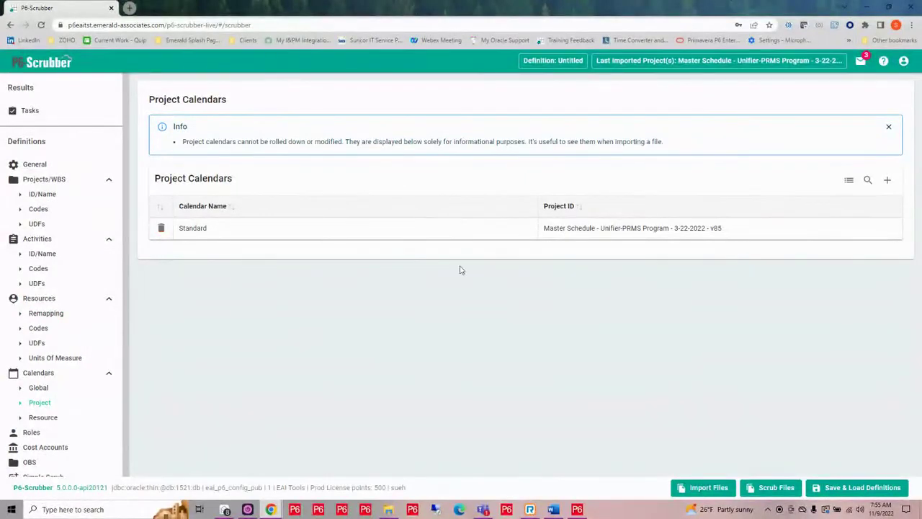
click(38, 388)
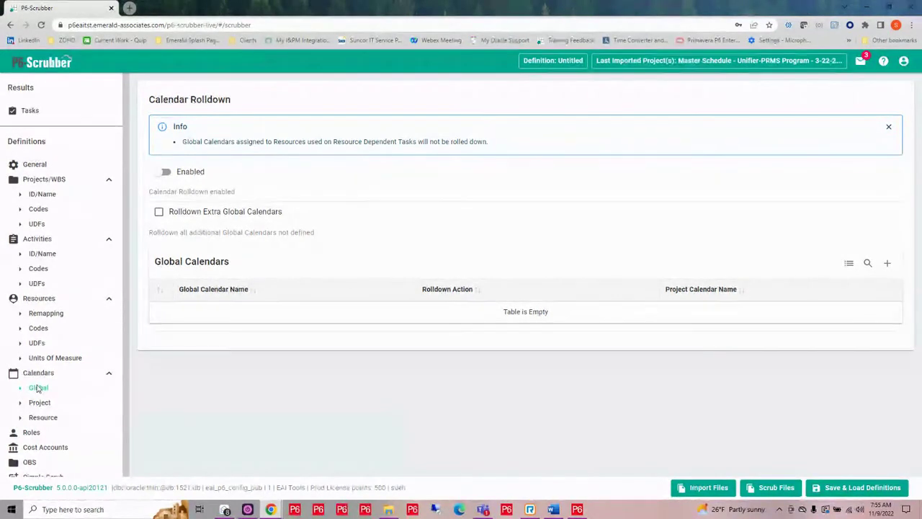
click(62, 358)
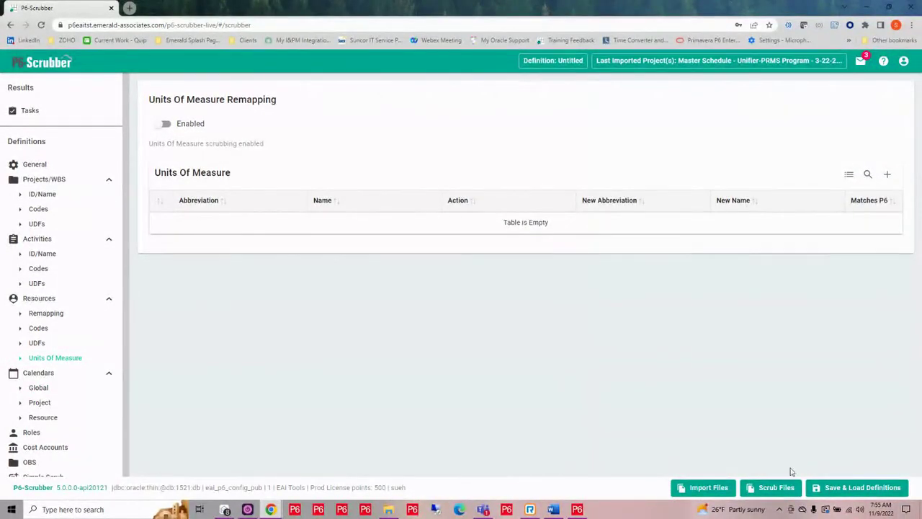
Load the global Webinar Example scrubber definition, discarding the pending changes to the untitled definition.
click(858, 487)
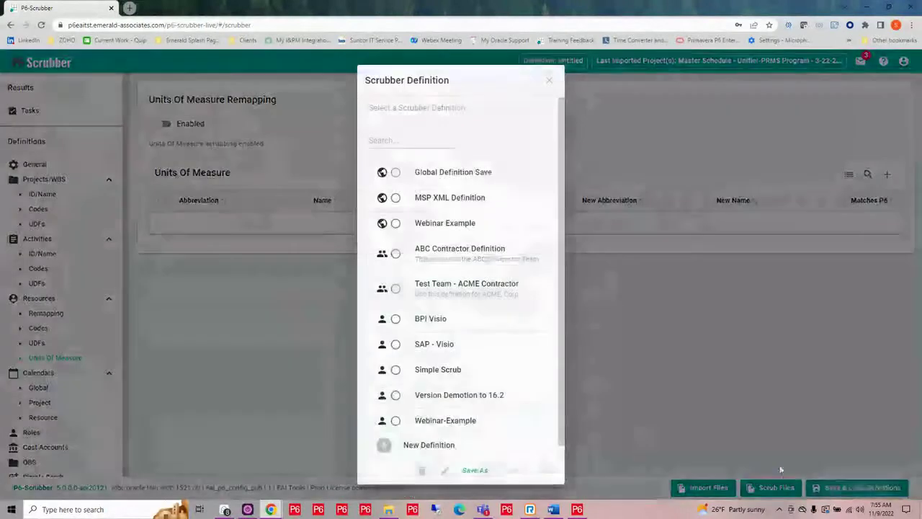
click(396, 223)
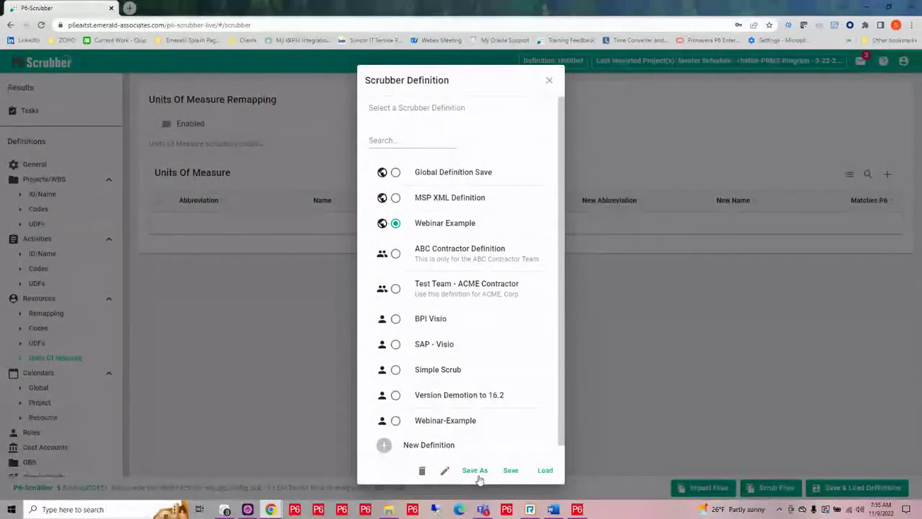
click(544, 470)
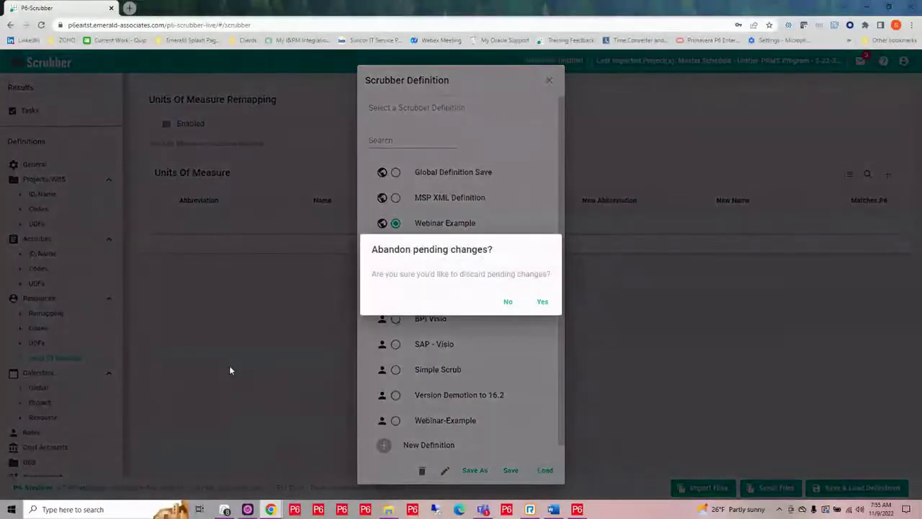
click(543, 301)
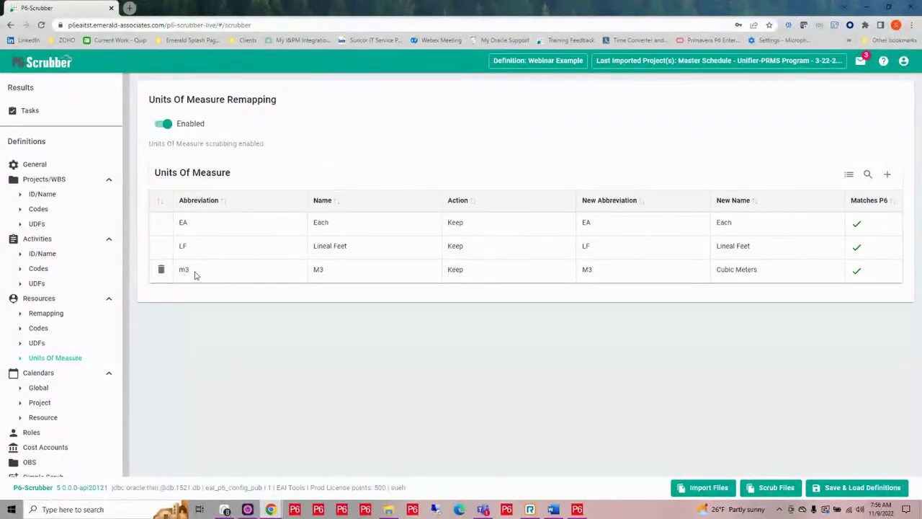
Choose M3 as the new abbreviation for the m3 unit of measure.
click(592, 270)
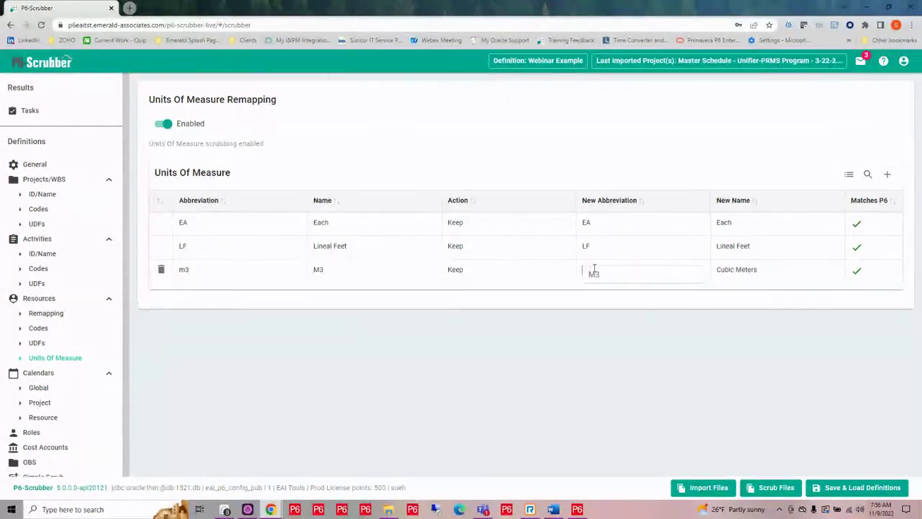
click(604, 274)
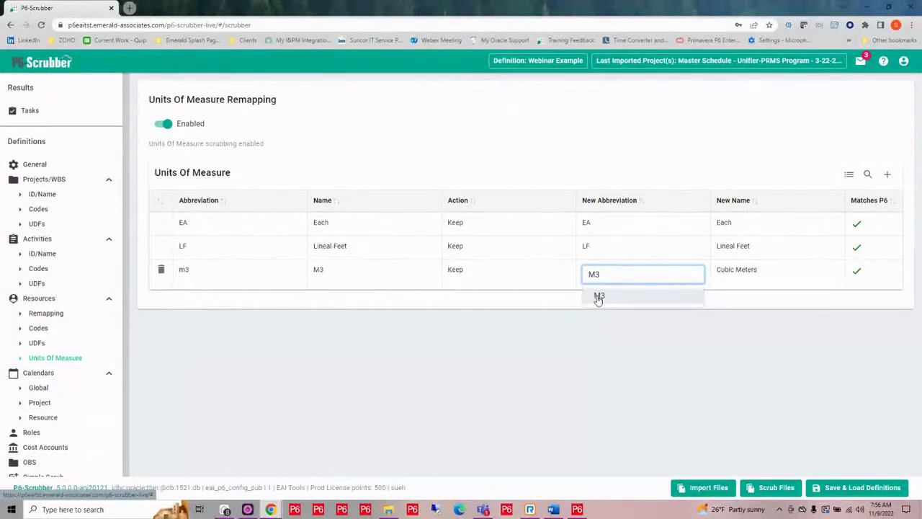
click(598, 295)
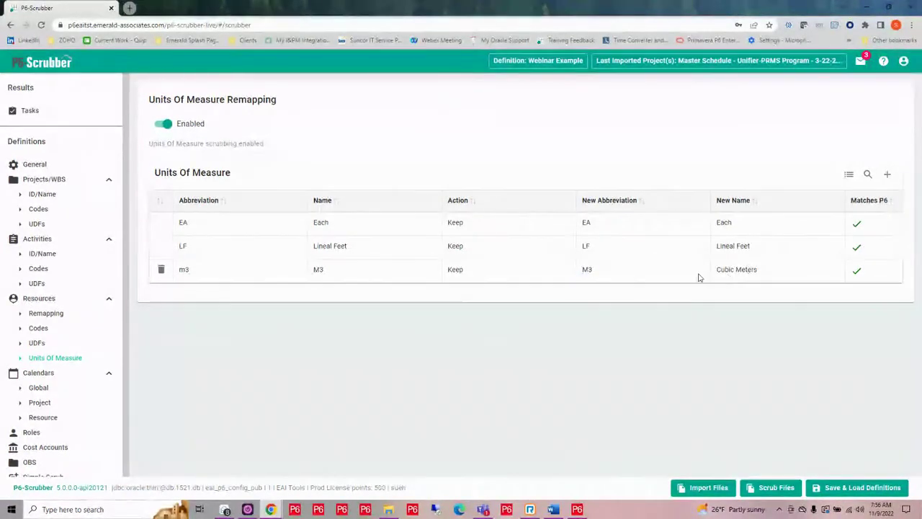